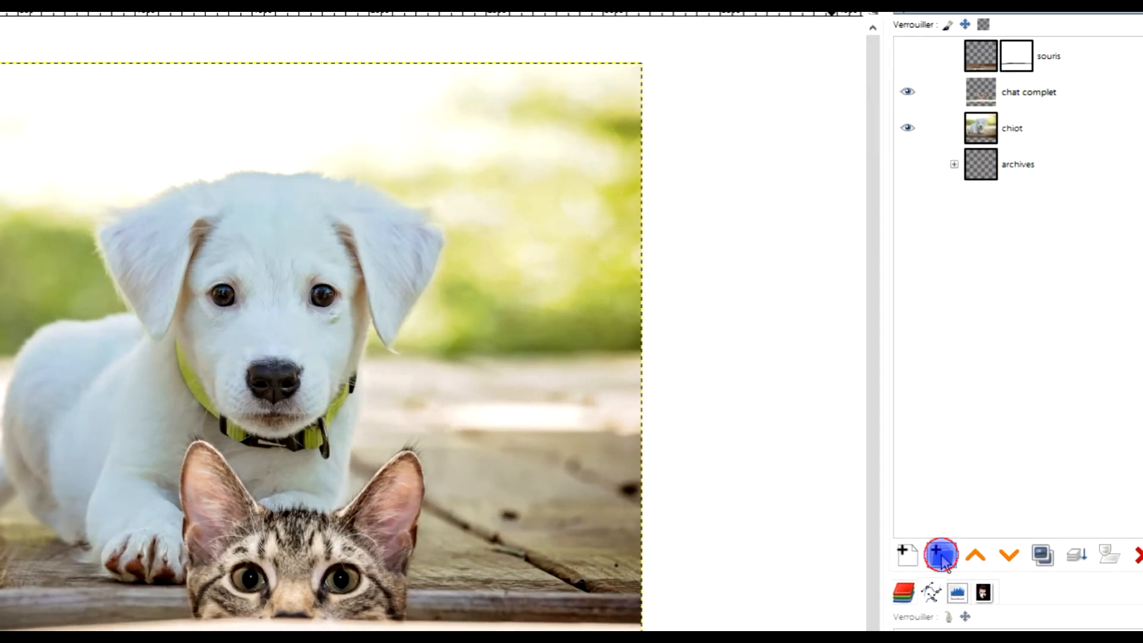
Create a new layer group above the chat complet layer and name it CHAT GROUPE
left_click(1011, 95)
double_click(1054, 92)
double_click(1063, 92)
key("BackSpace")
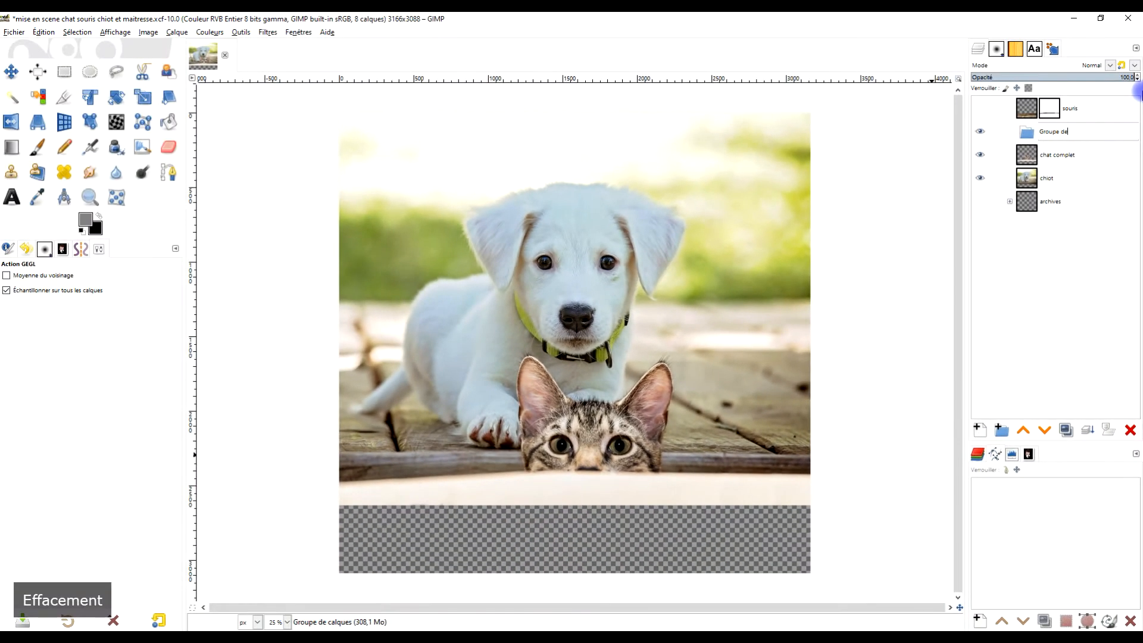
key("Caps_Lock")
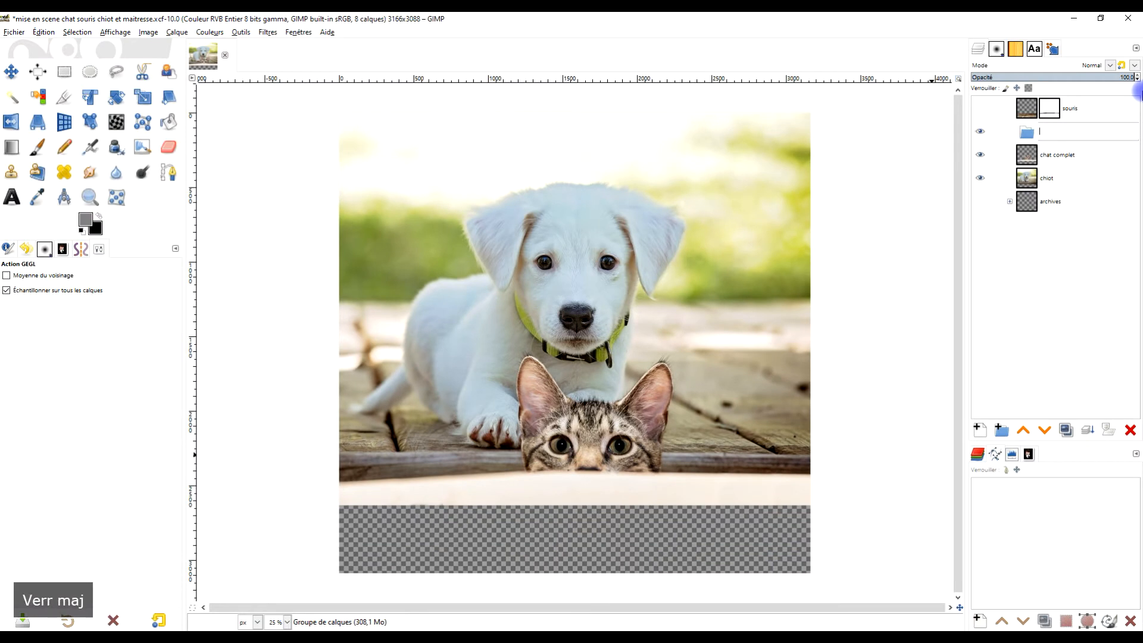
type("CHAT GROUP")
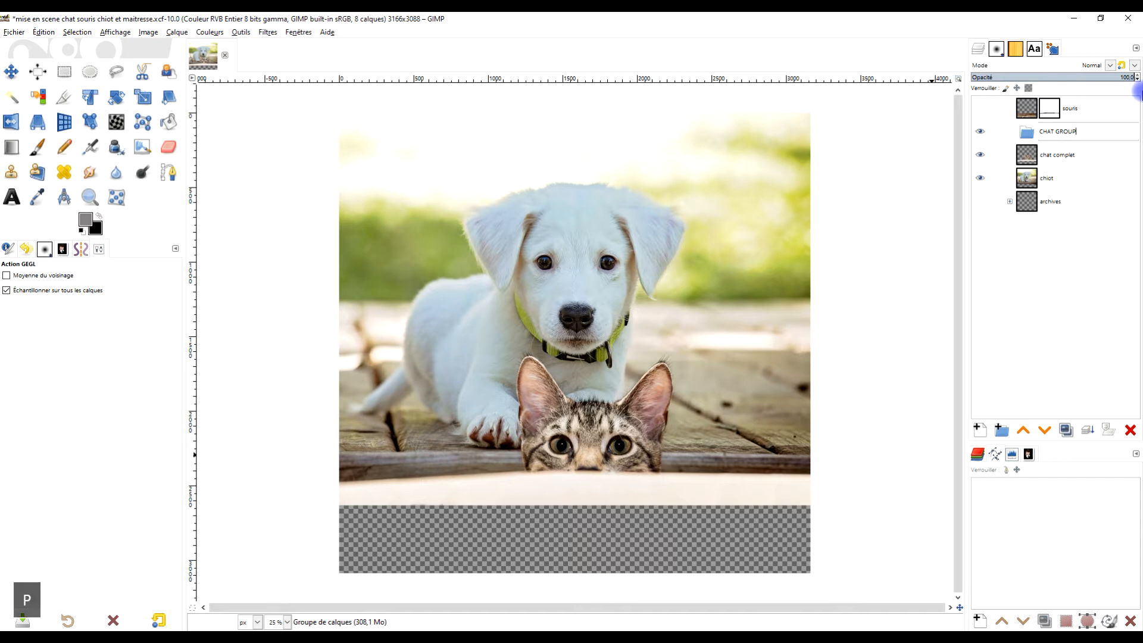
type("E")
key("Return")
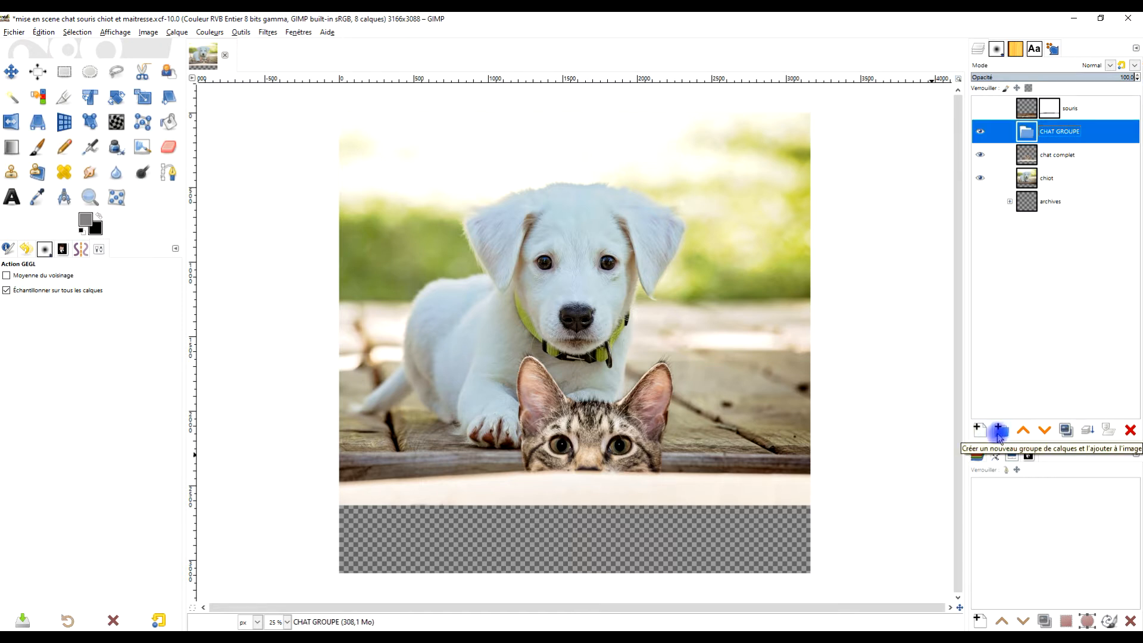
Move the chat complet layer into CHAT GROUPE and rename it chat AVANT redressement
left_click_drag(1026, 156, 1043, 134)
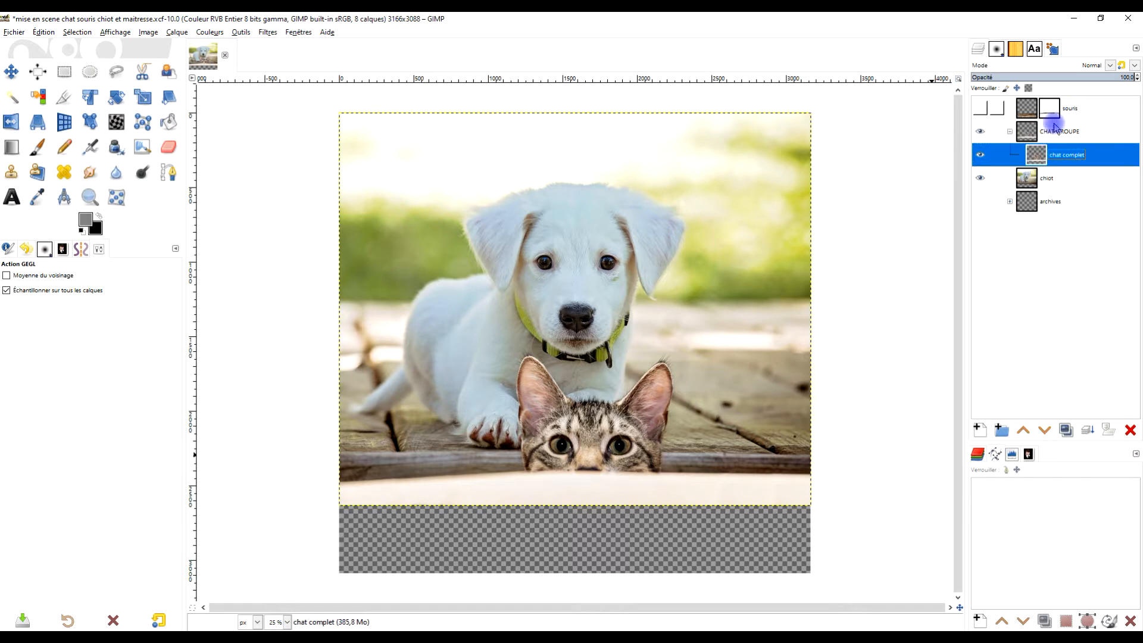
double_click(1063, 156)
left_click(1042, 370)
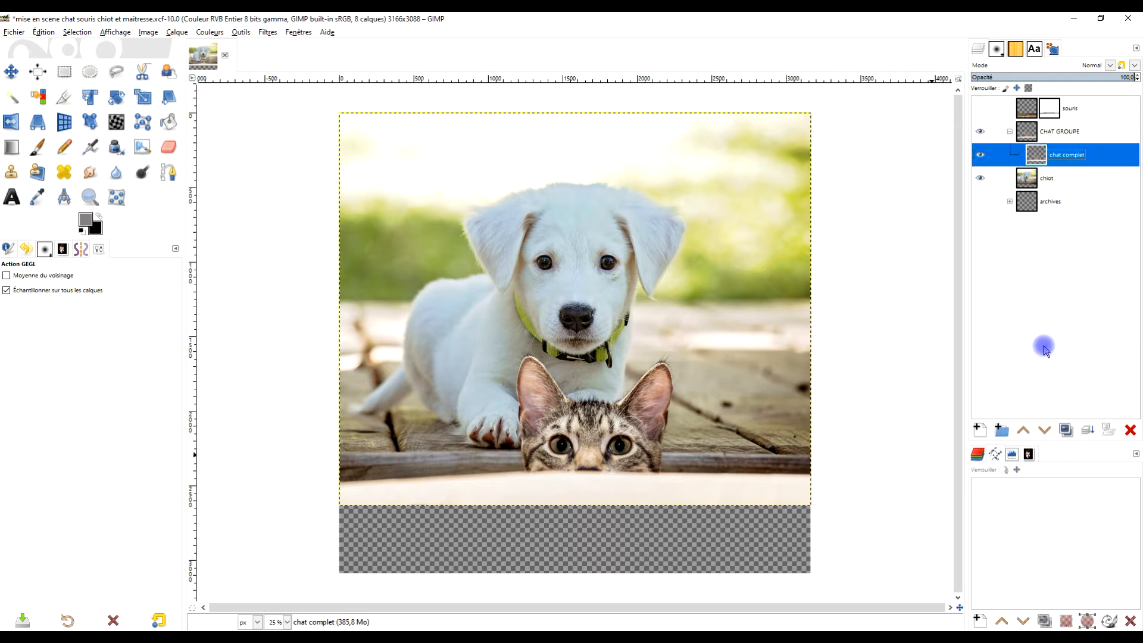
double_click(1072, 157)
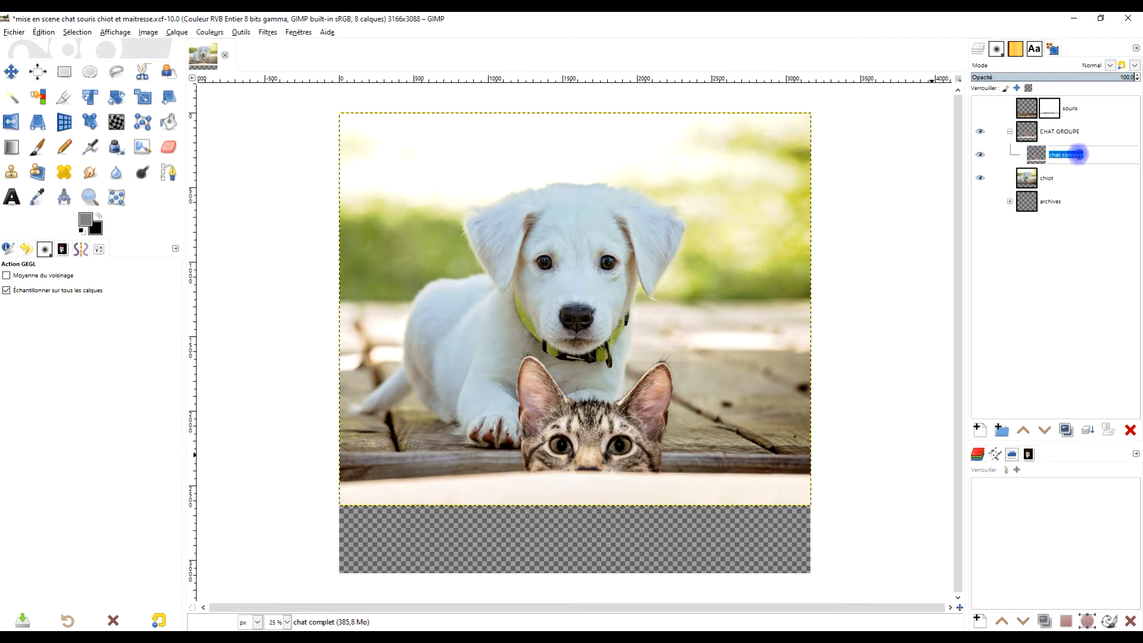
key("Caps_Lock")
type("AV")
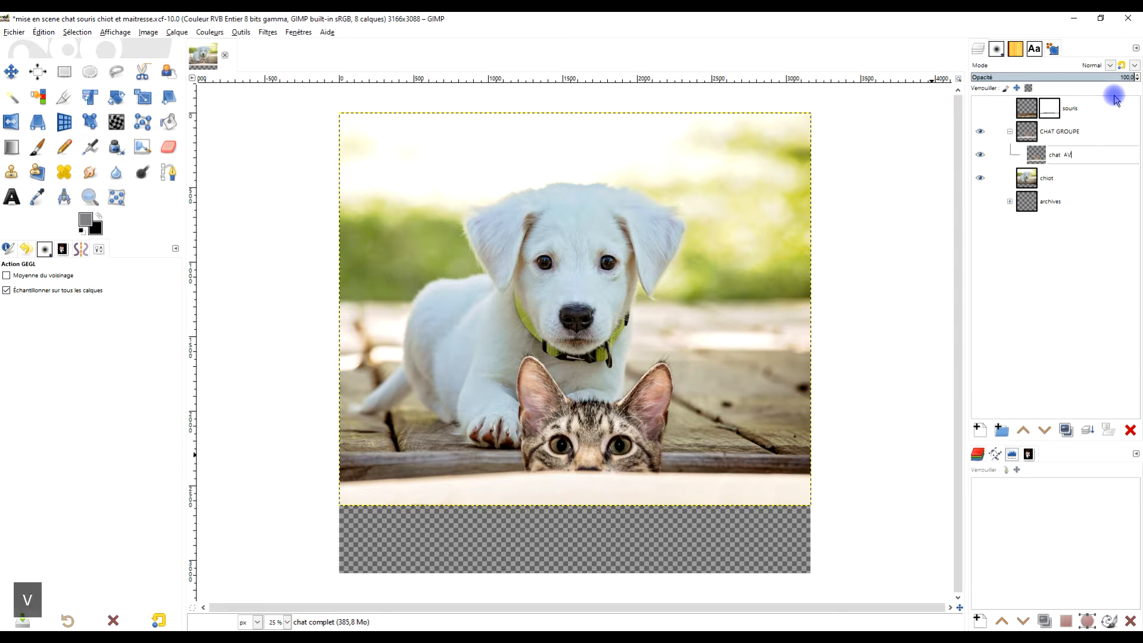
key("Caps_Lock")
key("ctrl+Left")
key("BackSpace")
key("End")
type("redressement")
key("Return")
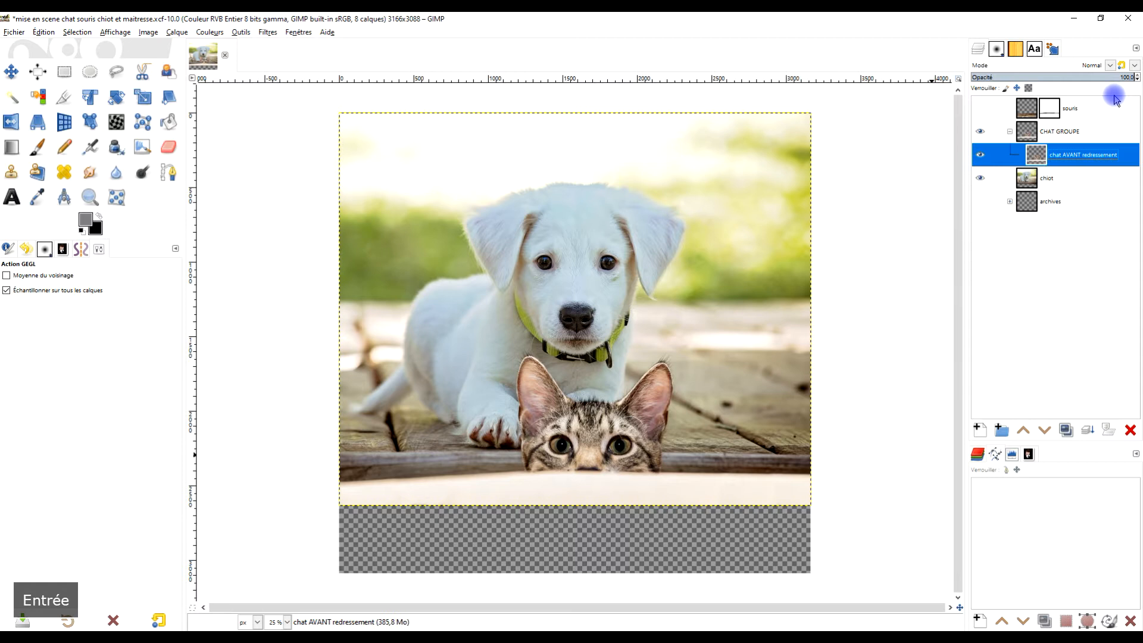
Duplicate the chat AVANT redressement layer and rename the copy chat APRES redressement
left_click(1067, 431)
double_click(1076, 155)
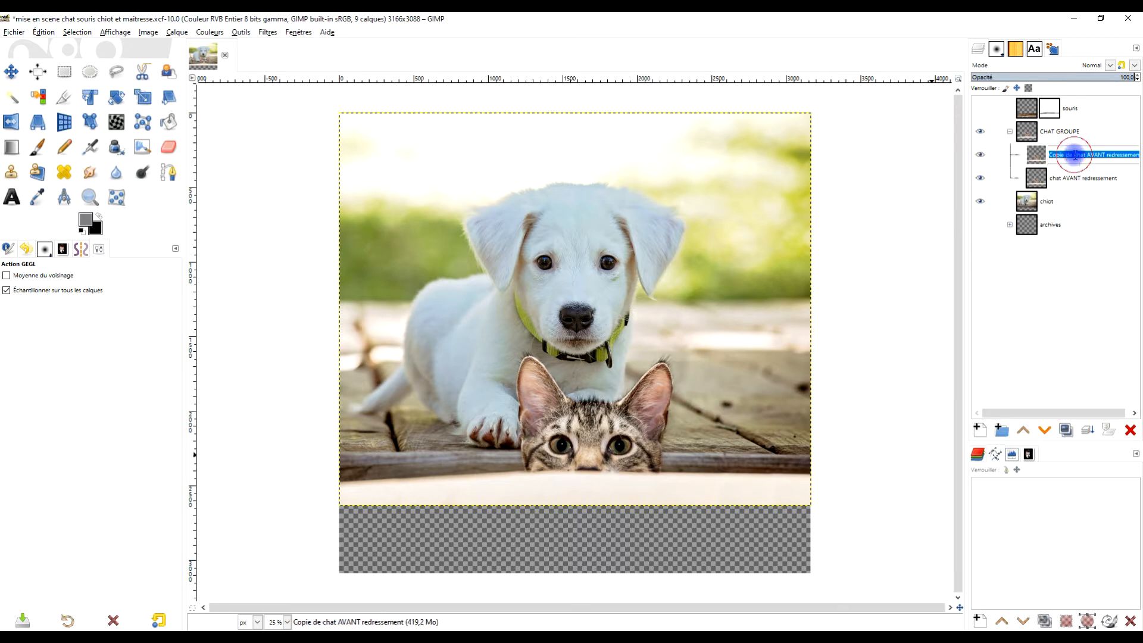
left_click(1076, 155)
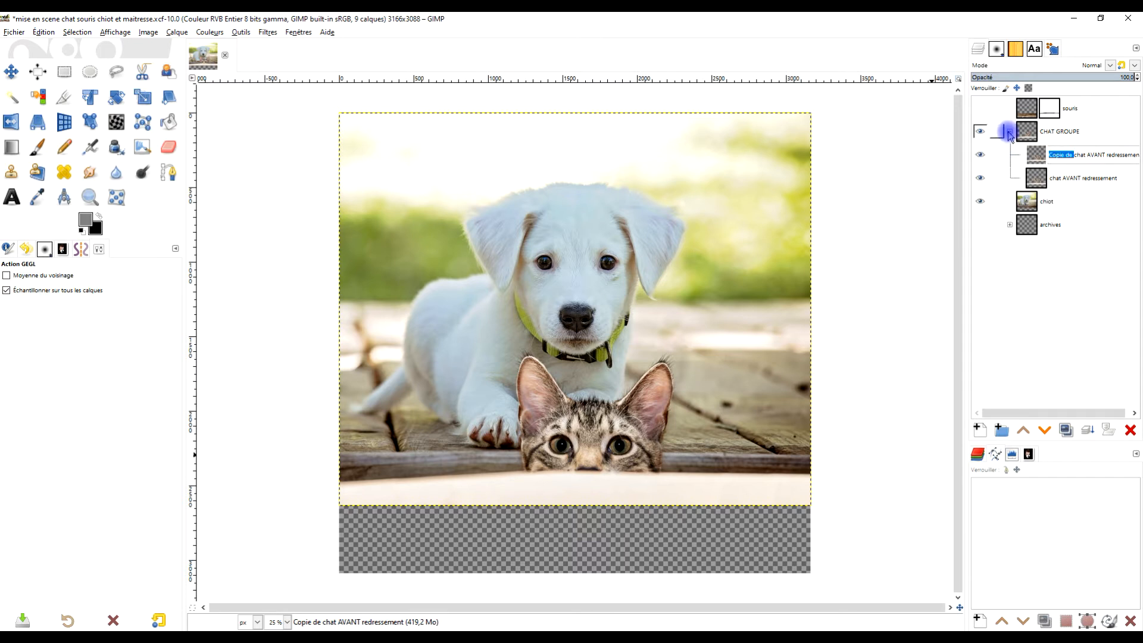
key("Delete")
key("ctrl+Right")
key("Left")
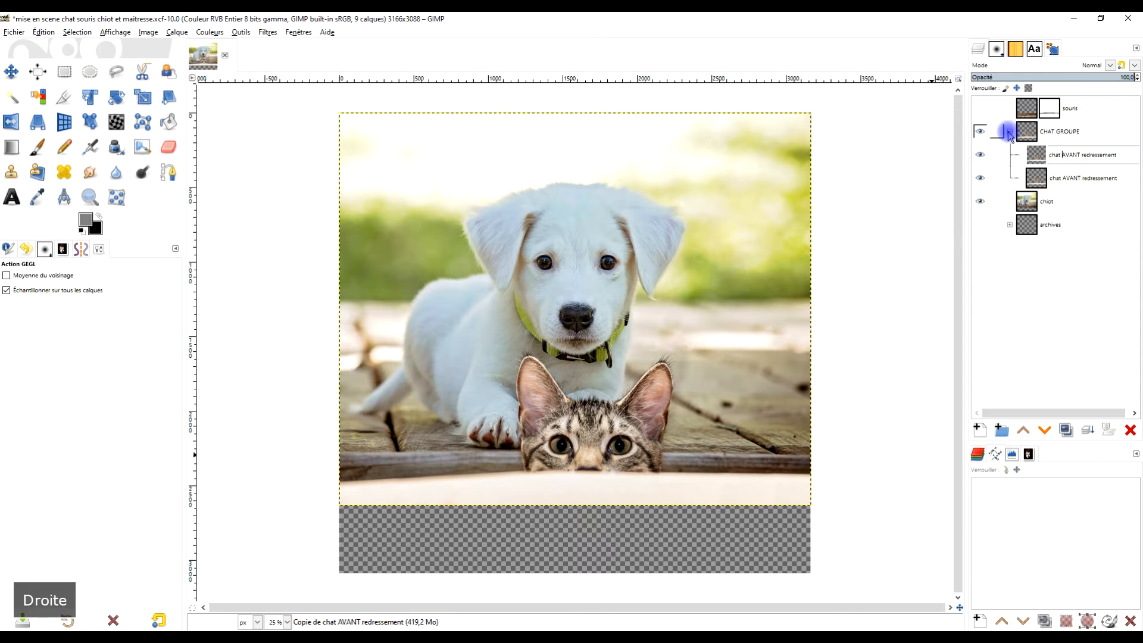
key("shift+Right")
key("Caps_Lock")
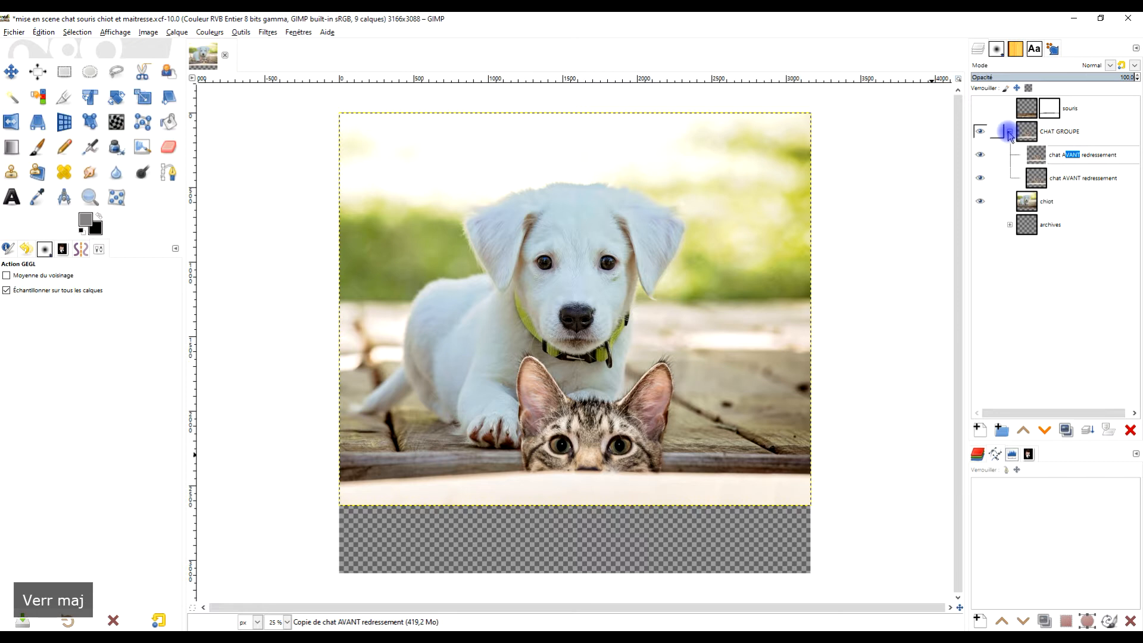
type("PRES")
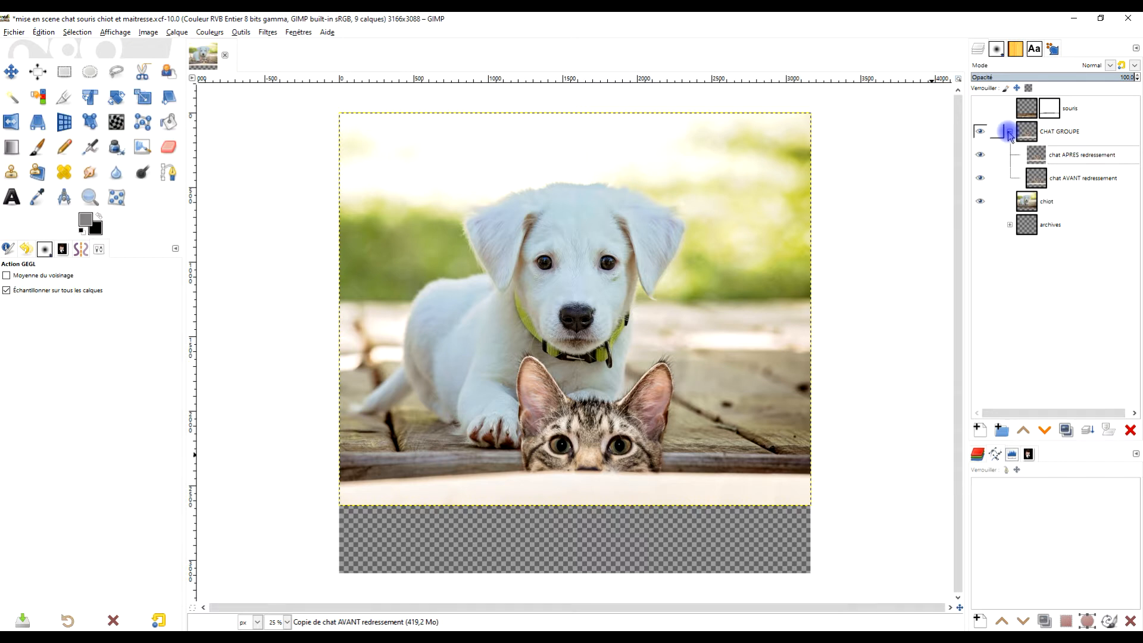
key("Return")
Hide the chat AVANT redressement layer and place a horizontal guide along the table edge beneath the cat's nose
left_click(981, 178)
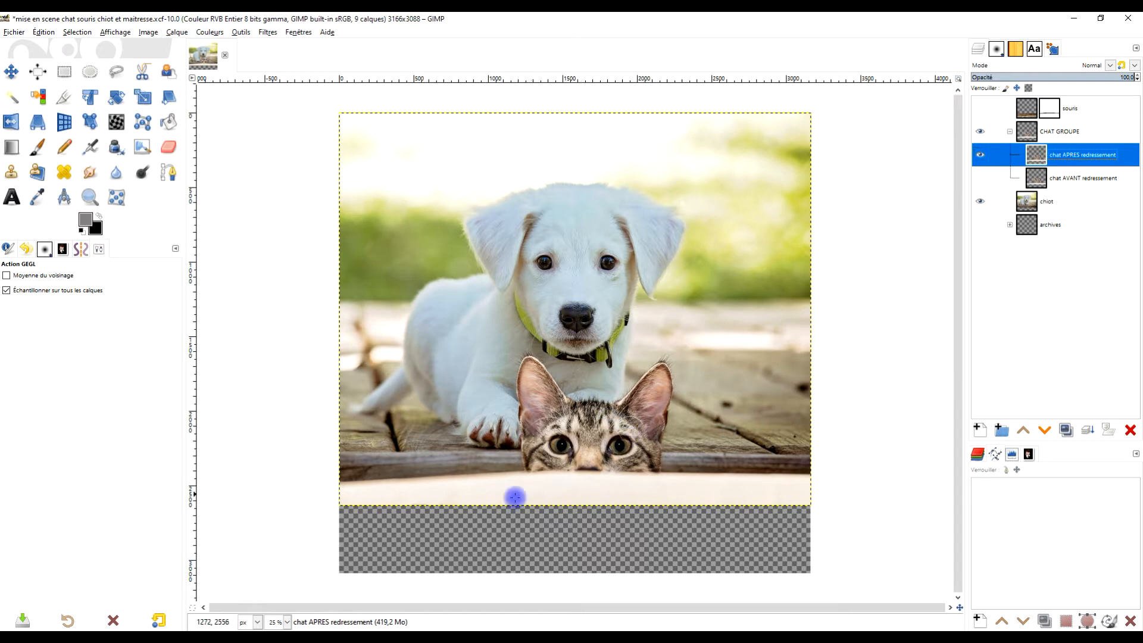
scroll(576, 503, "up", 1)
left_click_drag(659, 359, 660, 303)
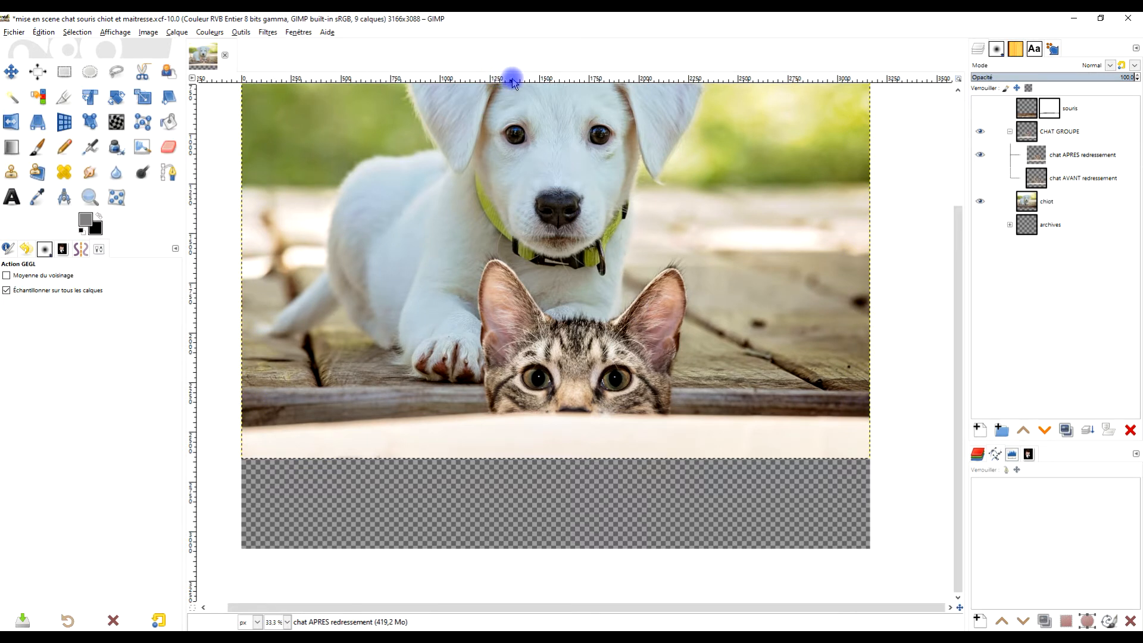
left_click_drag(512, 81, 555, 412)
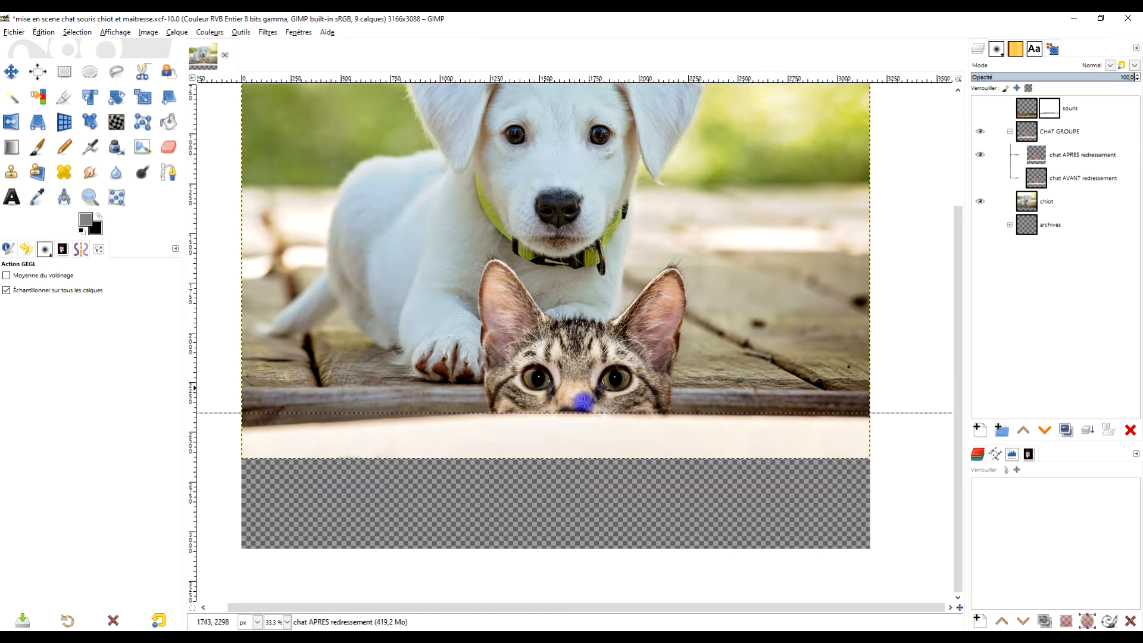
Make a rectangular selection about 366 px high from the guide downward, covering the light table band across the full image width
left_click(65, 72)
left_click_drag(238, 485, 878, 417)
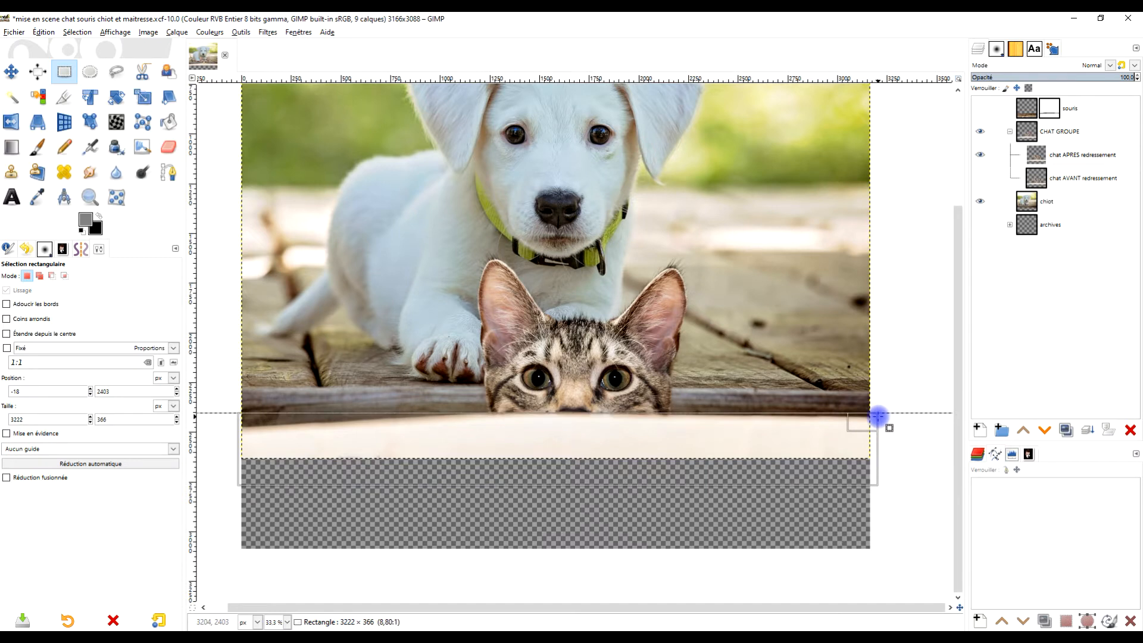
left_click_drag(242, 441, 241, 439)
left_click(242, 439)
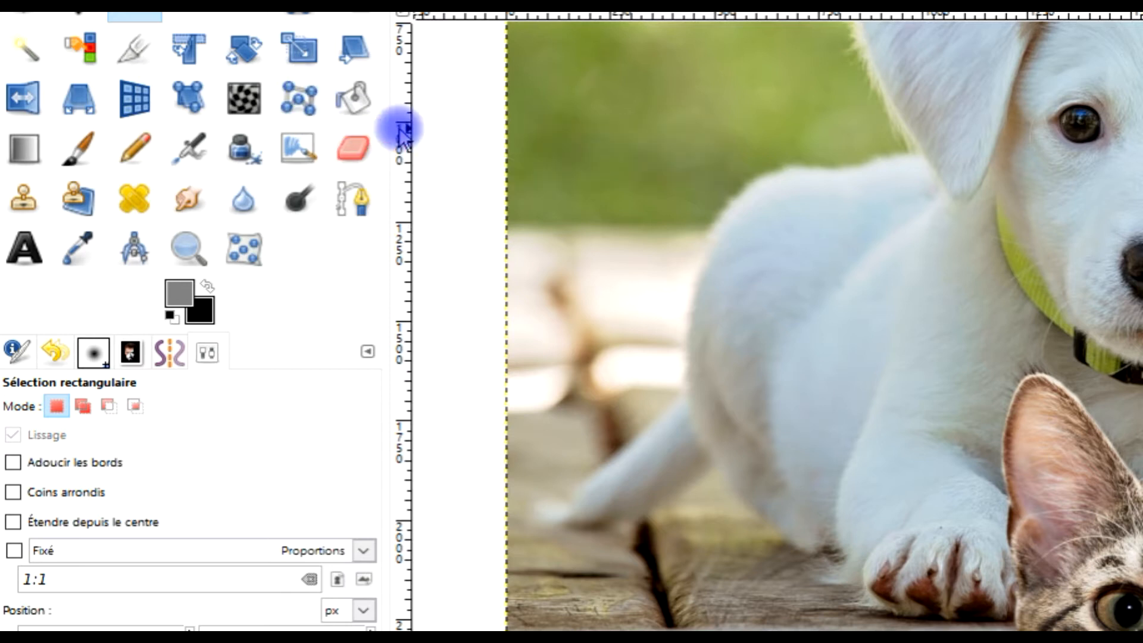
Draw a closed Cage Transform cage around the light table band, with corner points outside the image edges and one point beneath the cat's nose
left_click(306, 98)
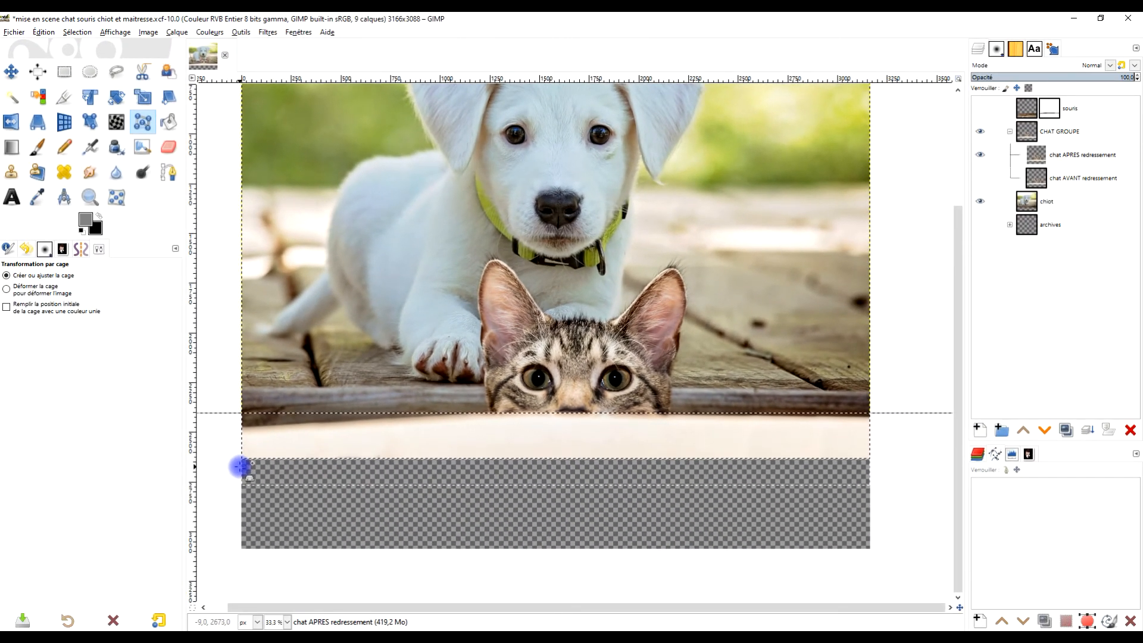
left_click(240, 466)
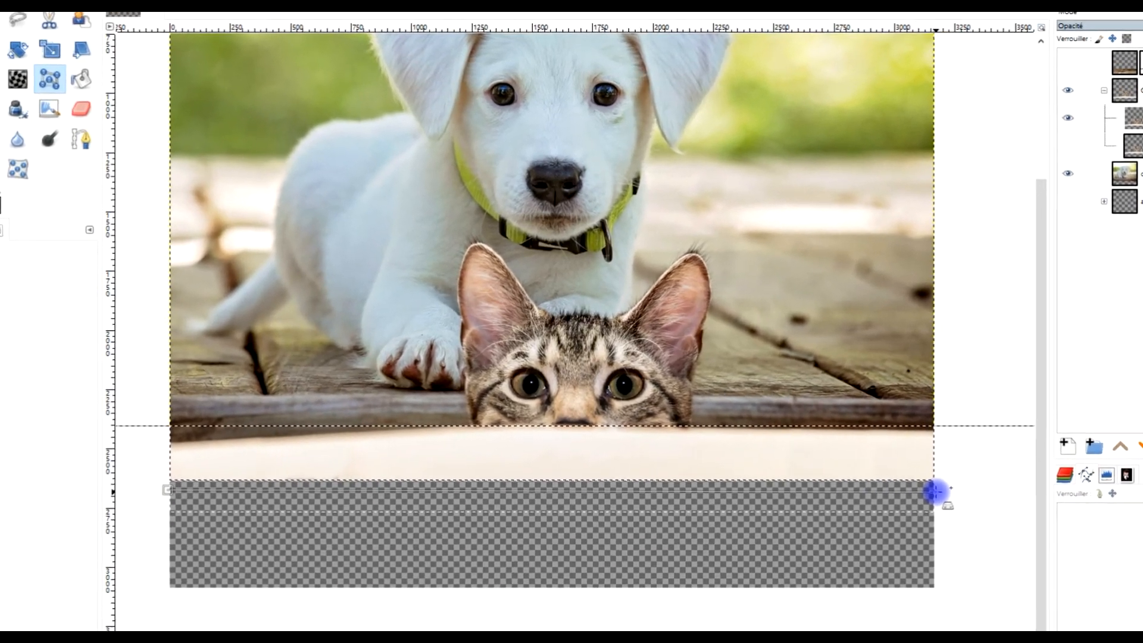
left_click(934, 491)
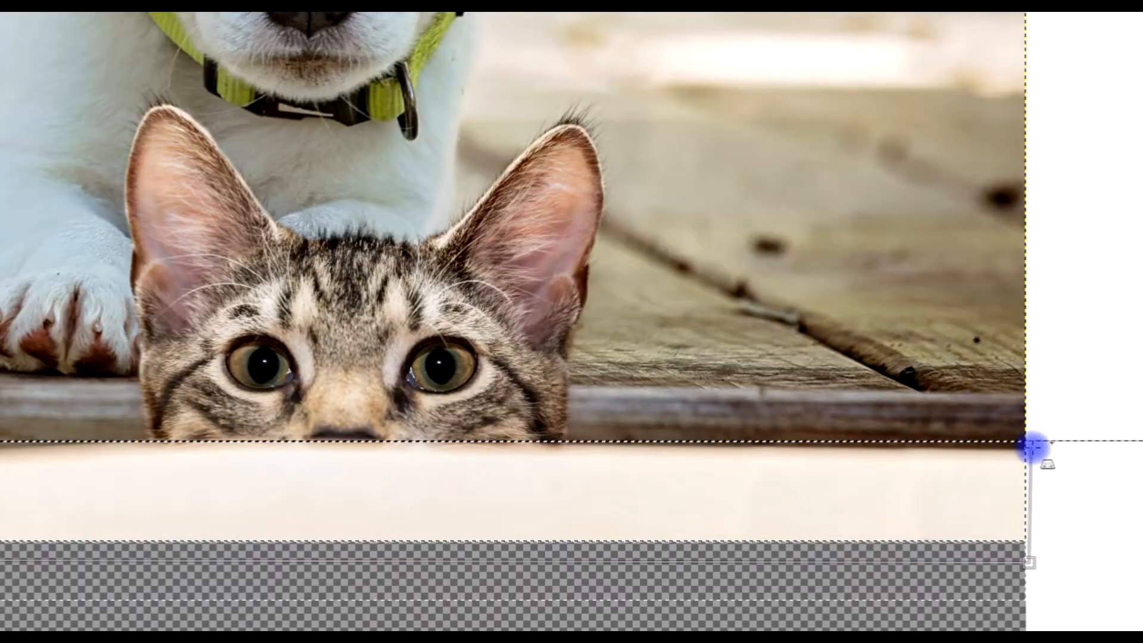
left_click(1028, 446)
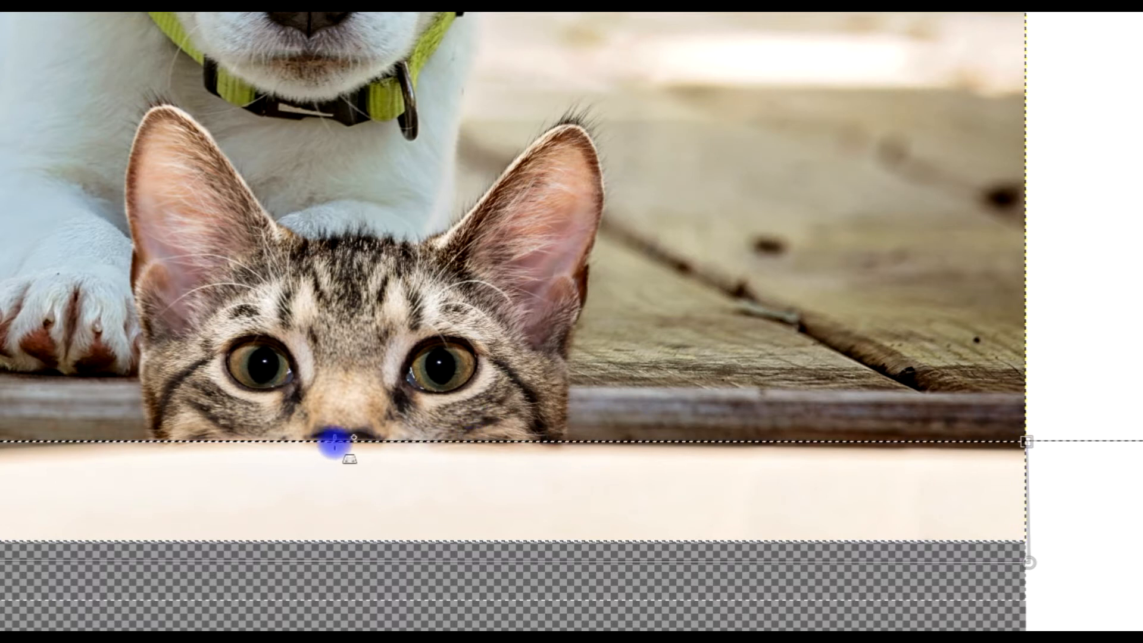
left_click(334, 441)
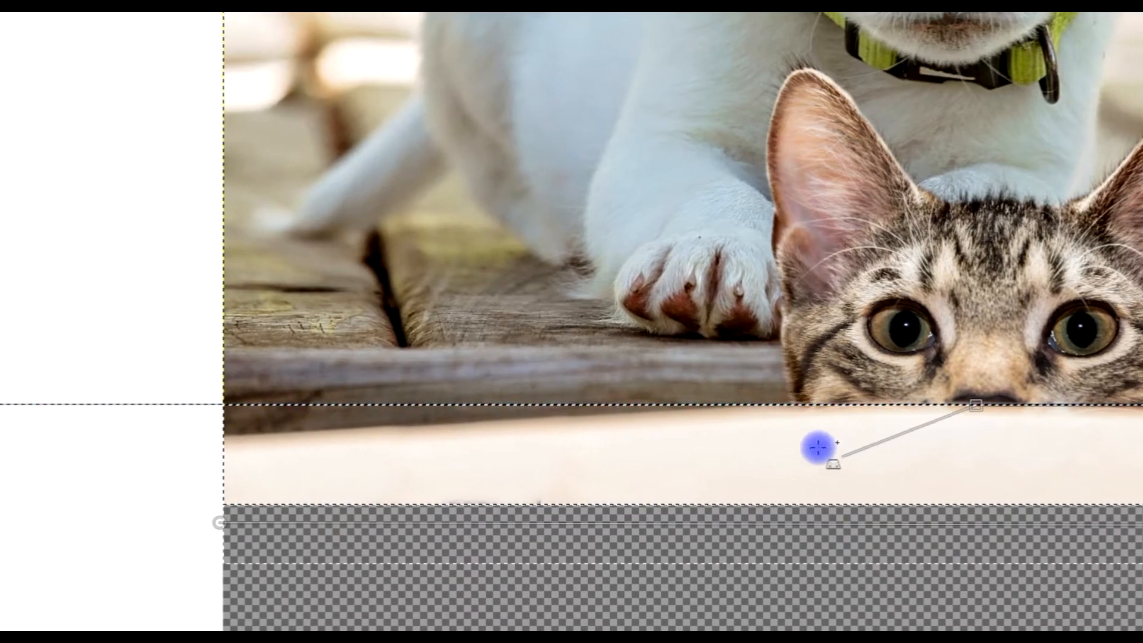
left_click(218, 429)
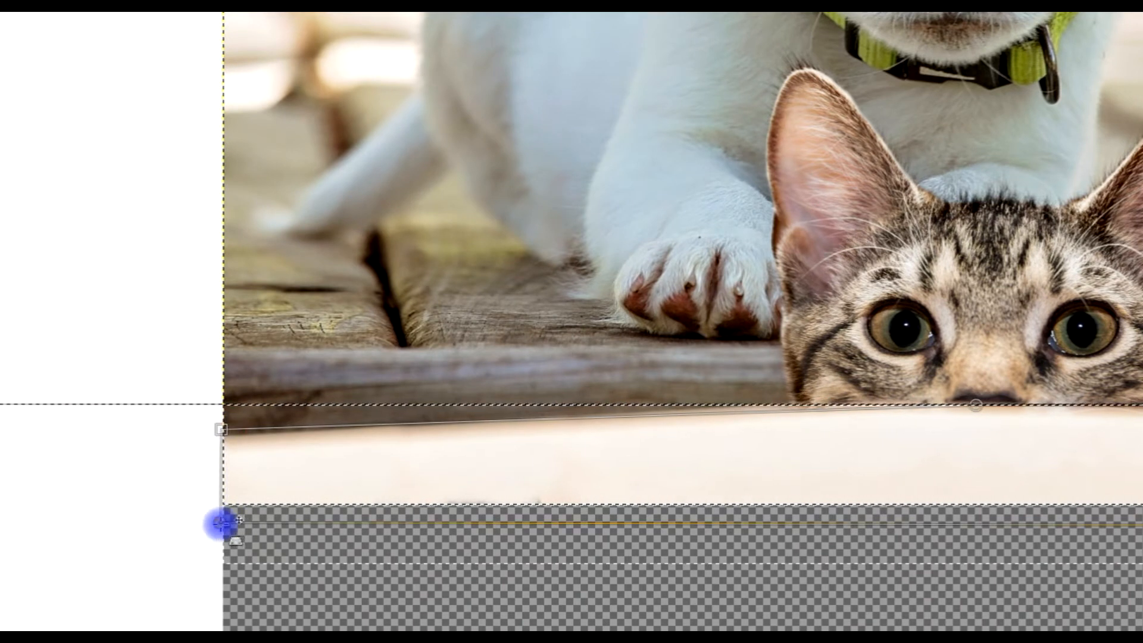
left_click(220, 523)
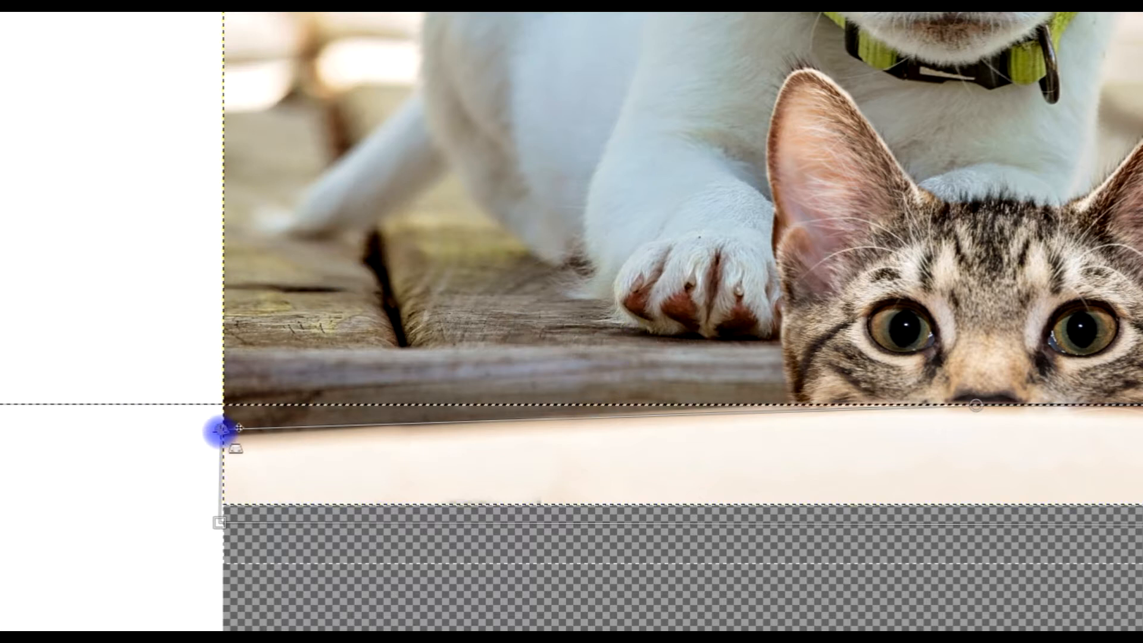
Deform the two left corners of the cage to raise the table's sloping left edge up to the guide
left_click_drag(221, 427, 224, 379)
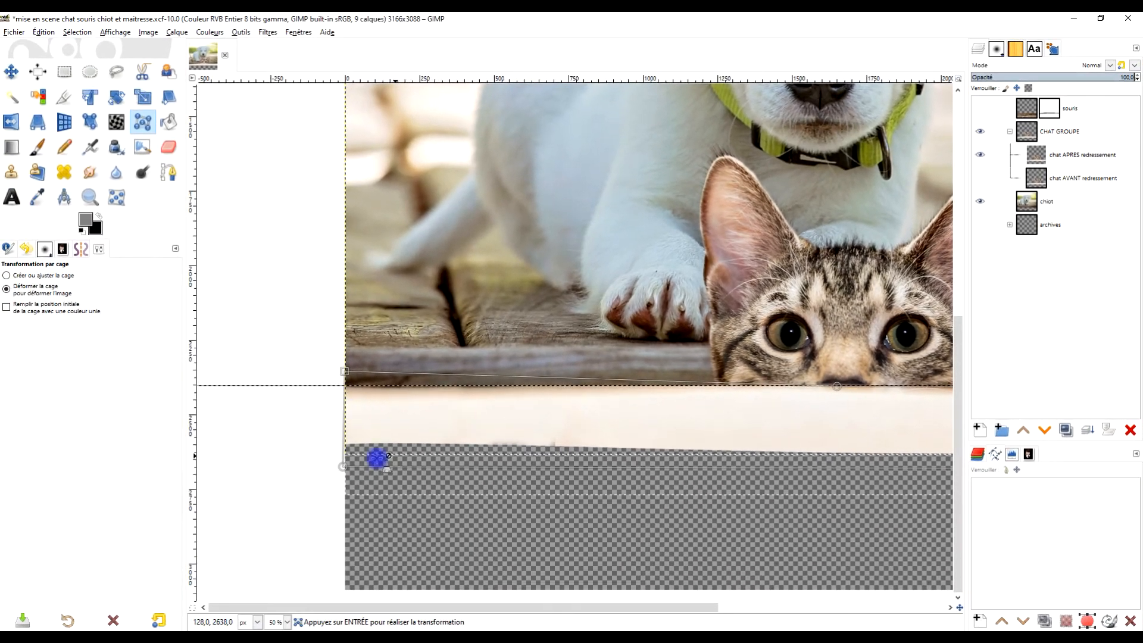
left_click_drag(345, 466, 345, 474)
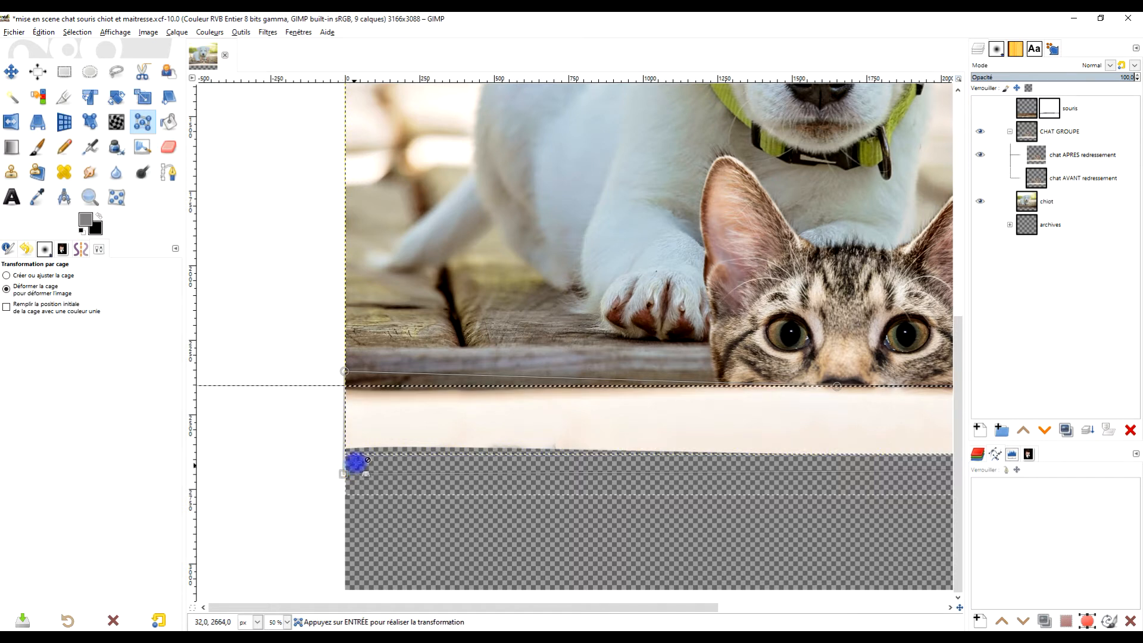
left_click_drag(345, 370, 343, 359)
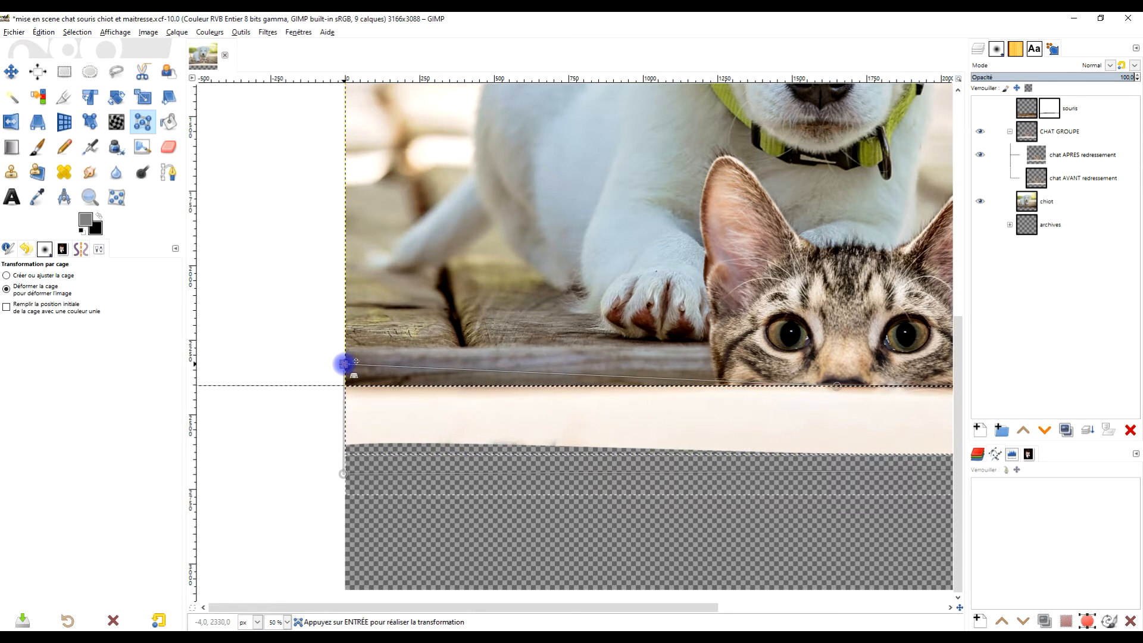
left_click_drag(356, 361, 363, 355)
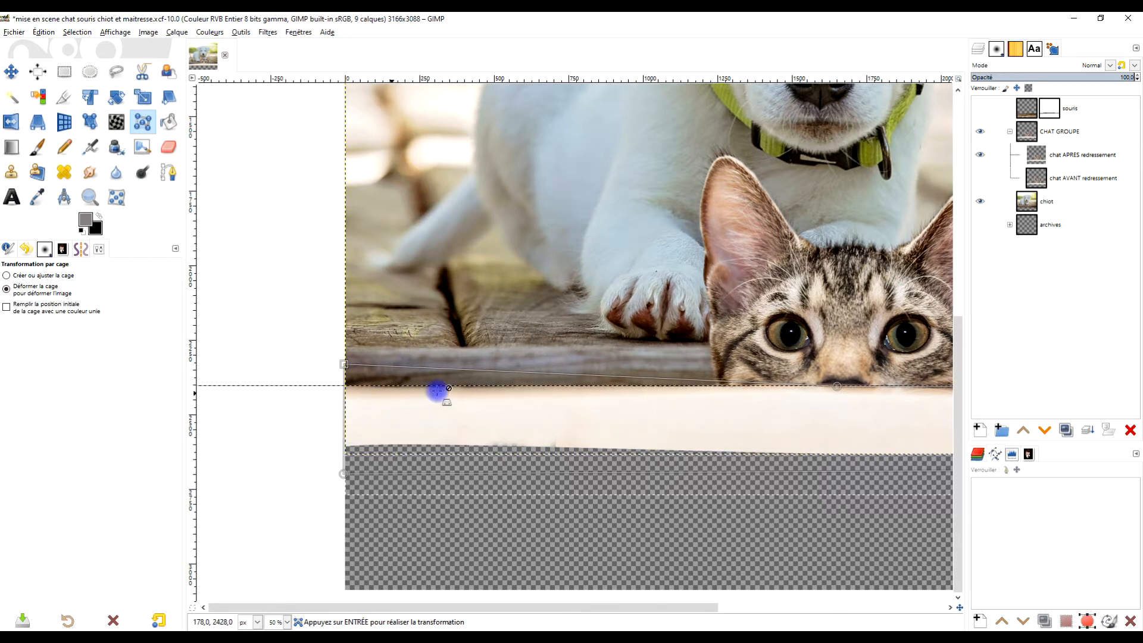
Raise the cage's upper right corner slightly to align the table's right edge with the guide, and apply the cage transformation
scroll(732, 417, "right", 10)
scroll(512, 434, "left", 6)
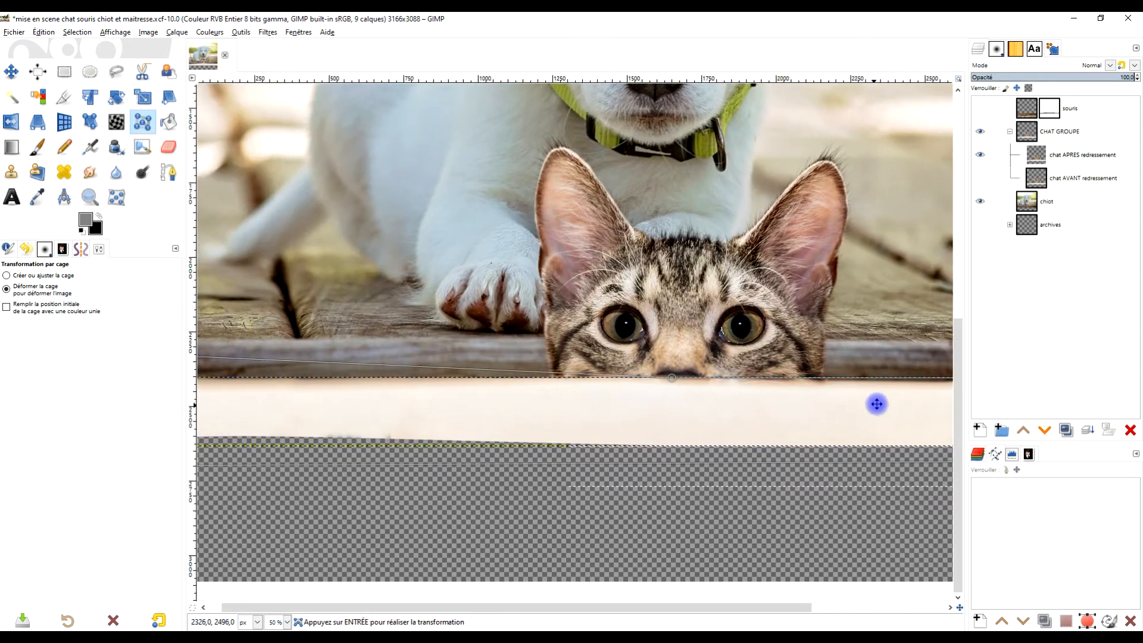
scroll(774, 408, "right", 10)
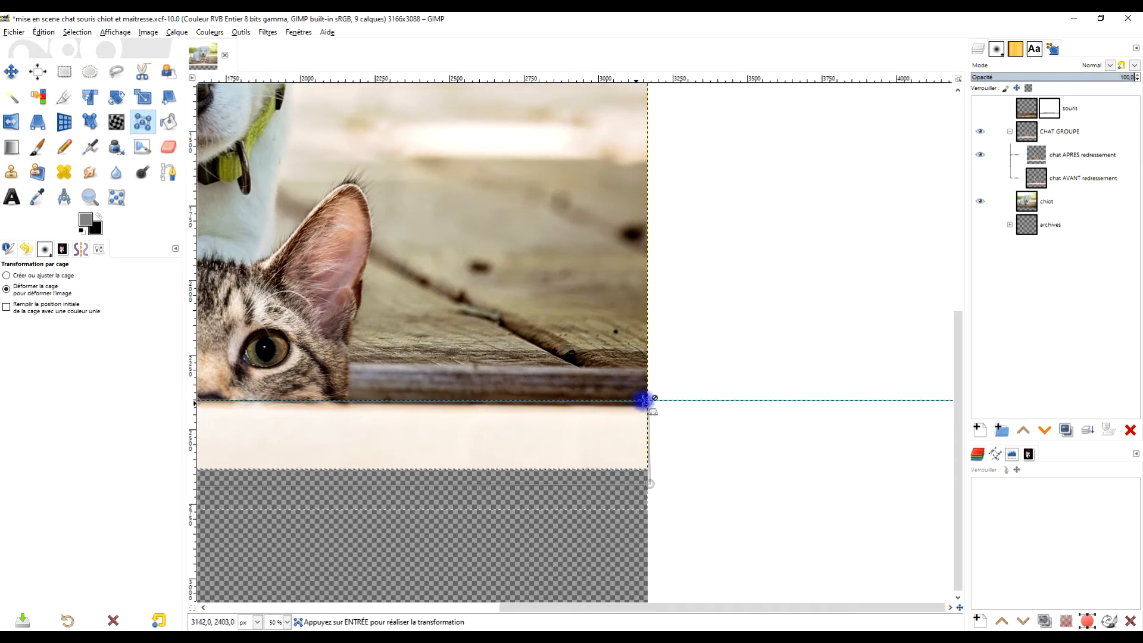
left_click_drag(648, 400, 649, 391)
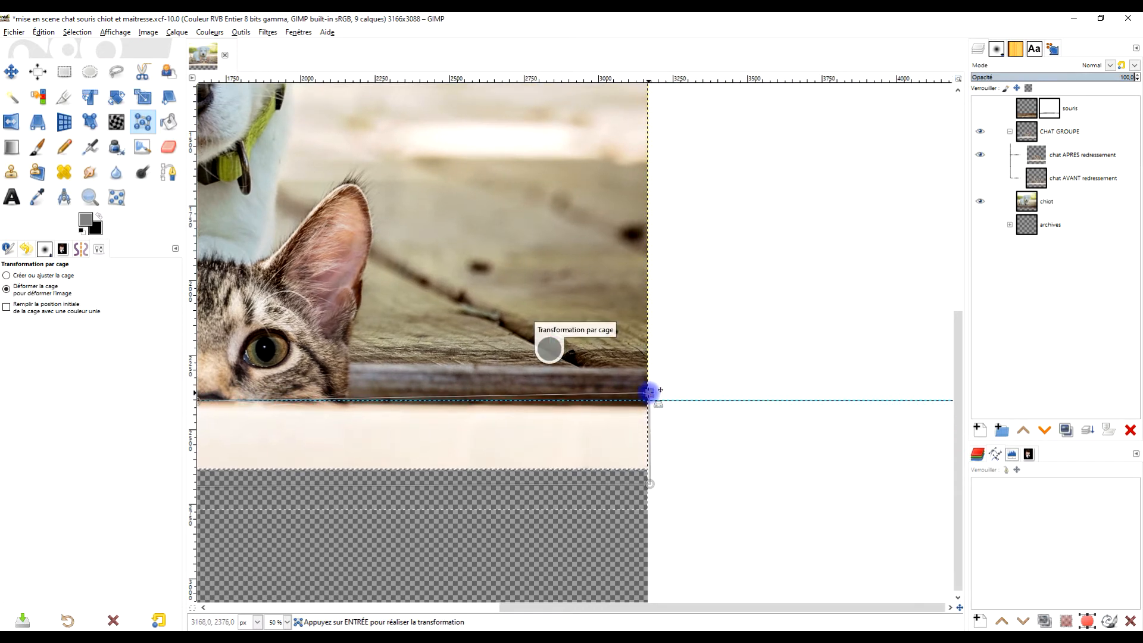
left_click_drag(529, 455, 829, 388)
scroll(628, 373, "down", 1)
mouse_move(590, 368)
left_mouse_down()
mouse_move(705, 365)
mouse_move(610, 365)
left_mouse_up()
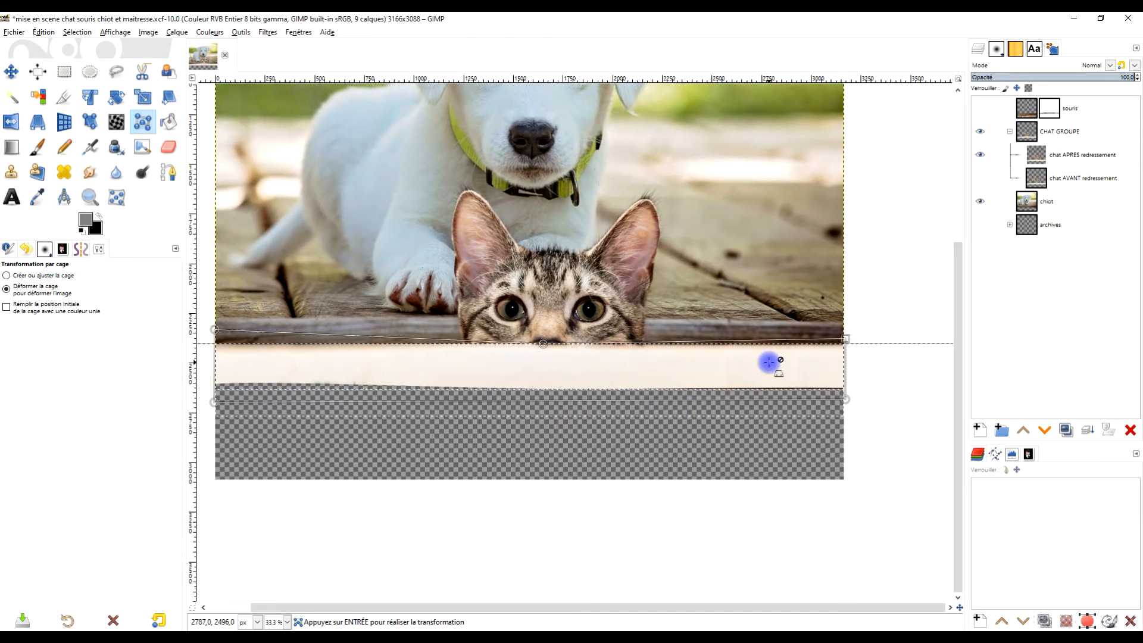
key("Return")
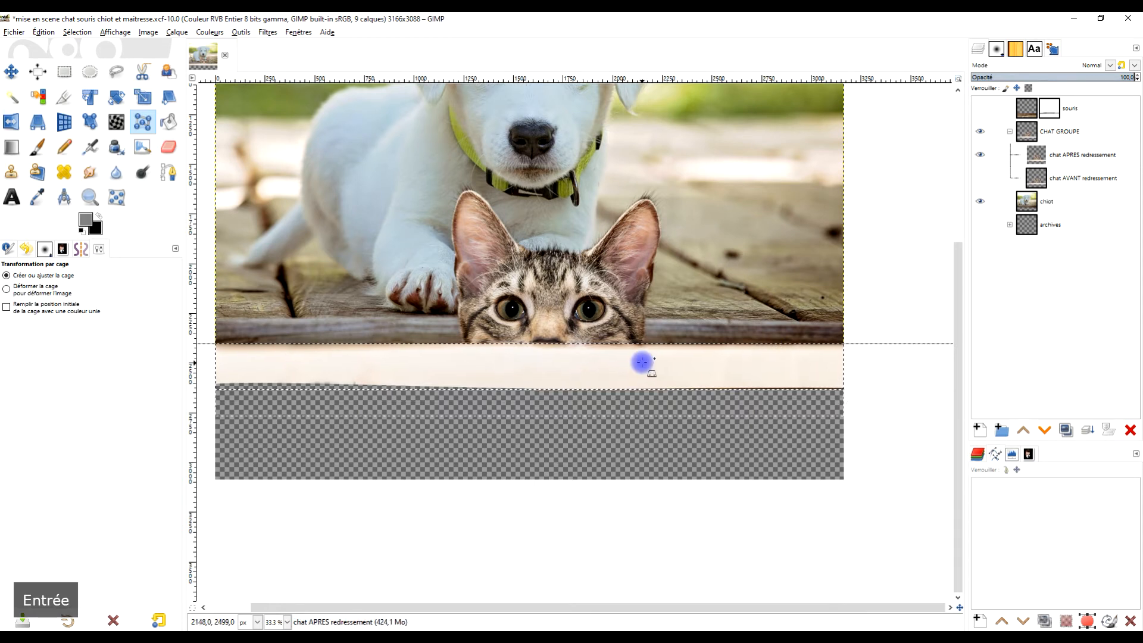
Collapse CHAT GROUPE and create a layer group named SOURIS GROUPE above the souris layer
left_click(1000, 157)
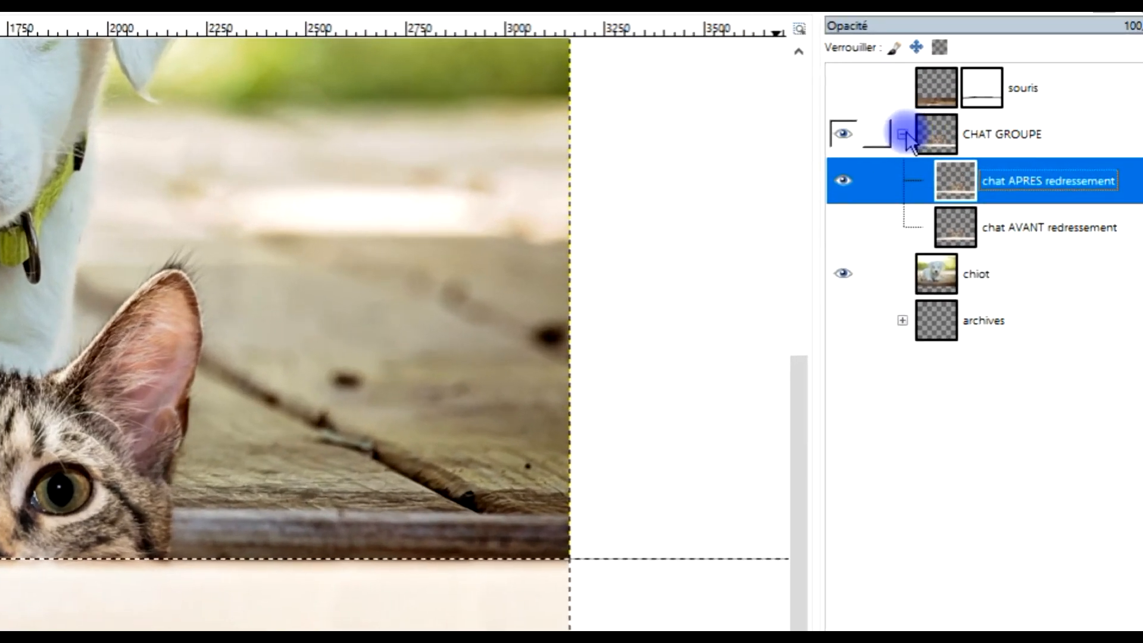
left_click(954, 132)
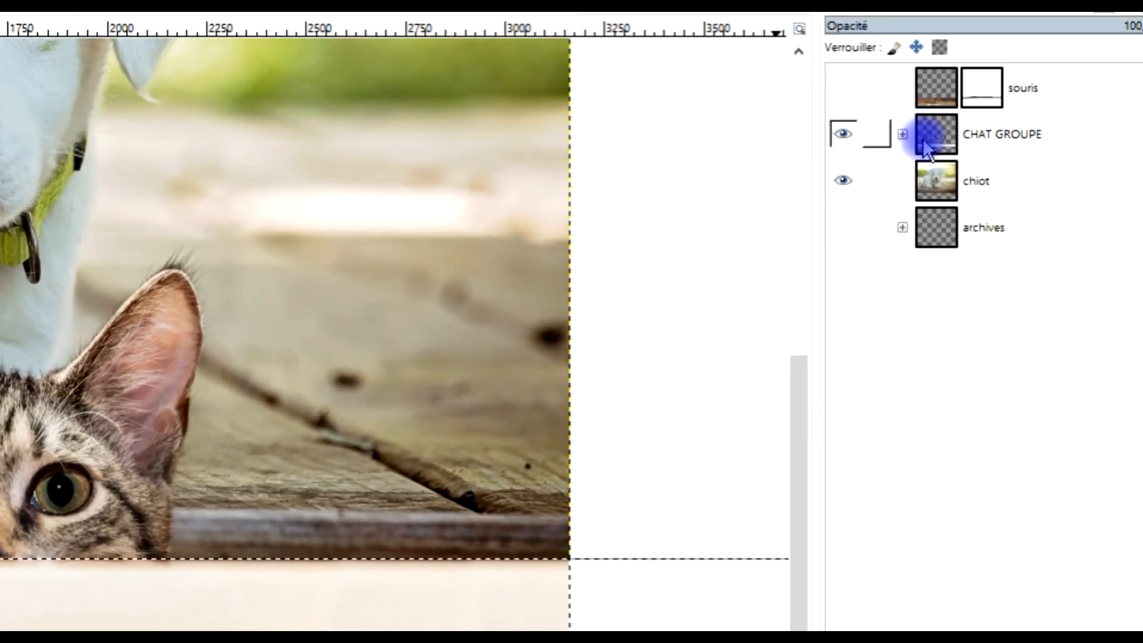
left_click(930, 88)
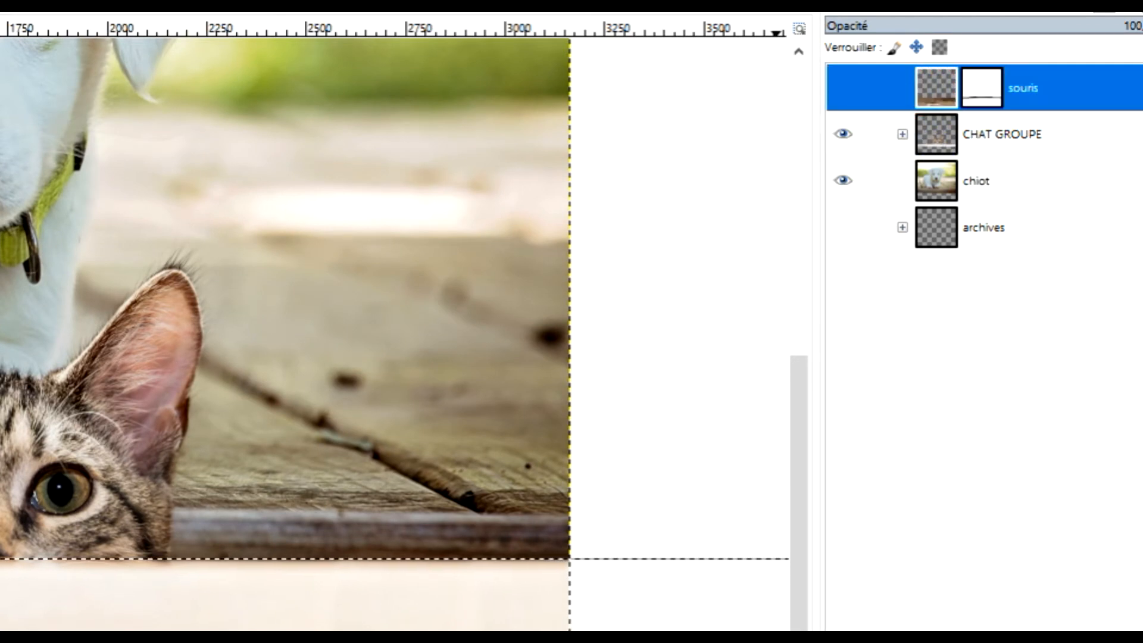
double_click(994, 88)
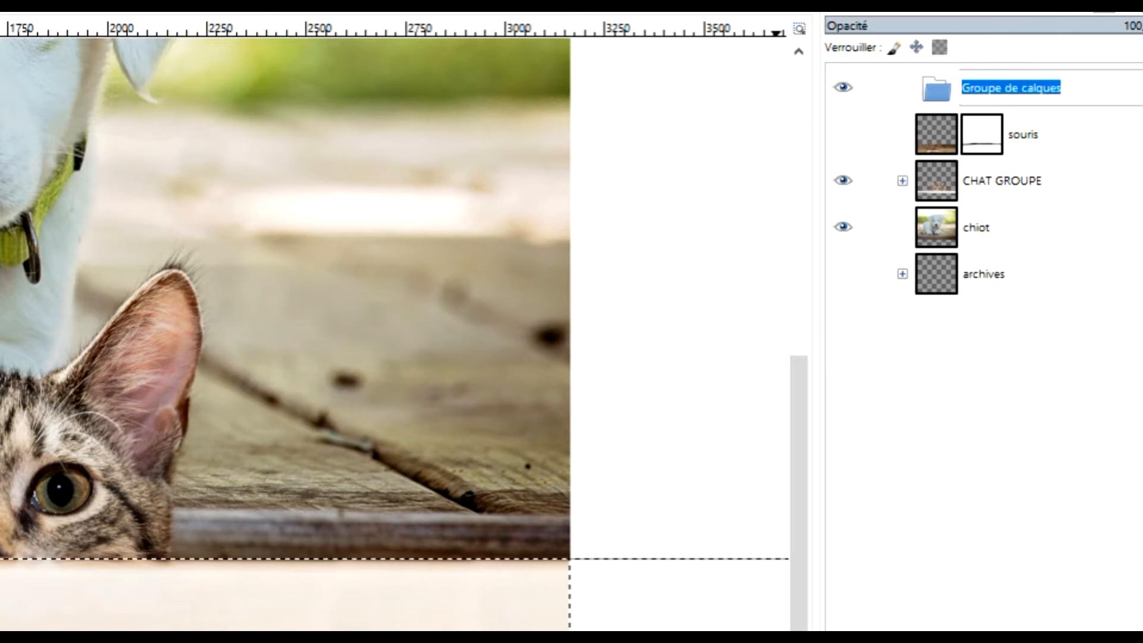
type("SOURIS GROUPE")
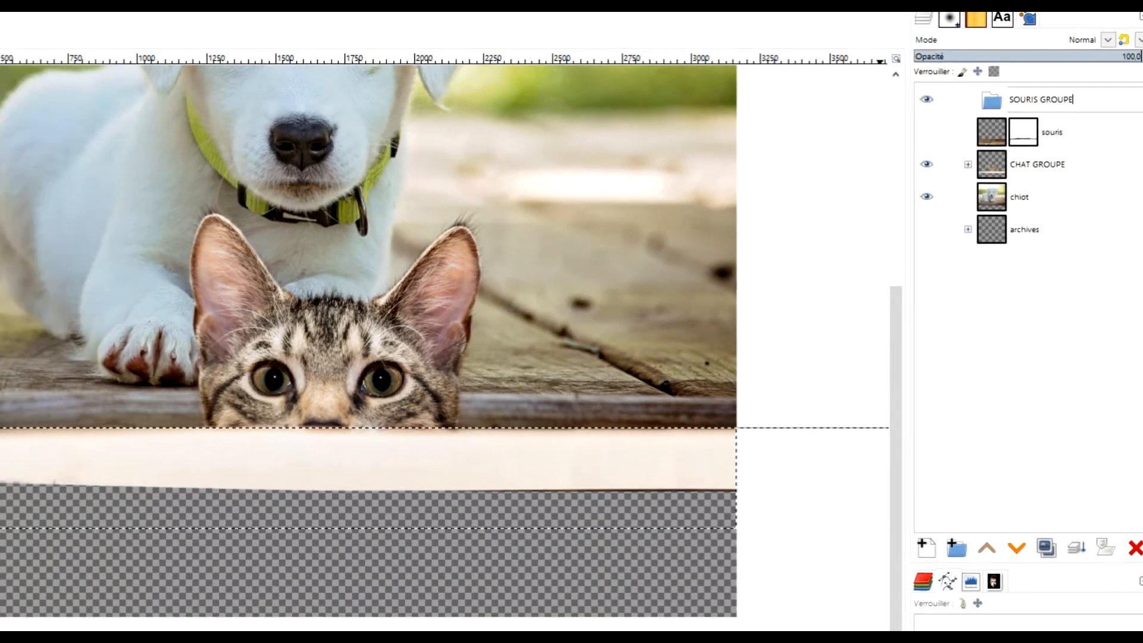
key("Return")
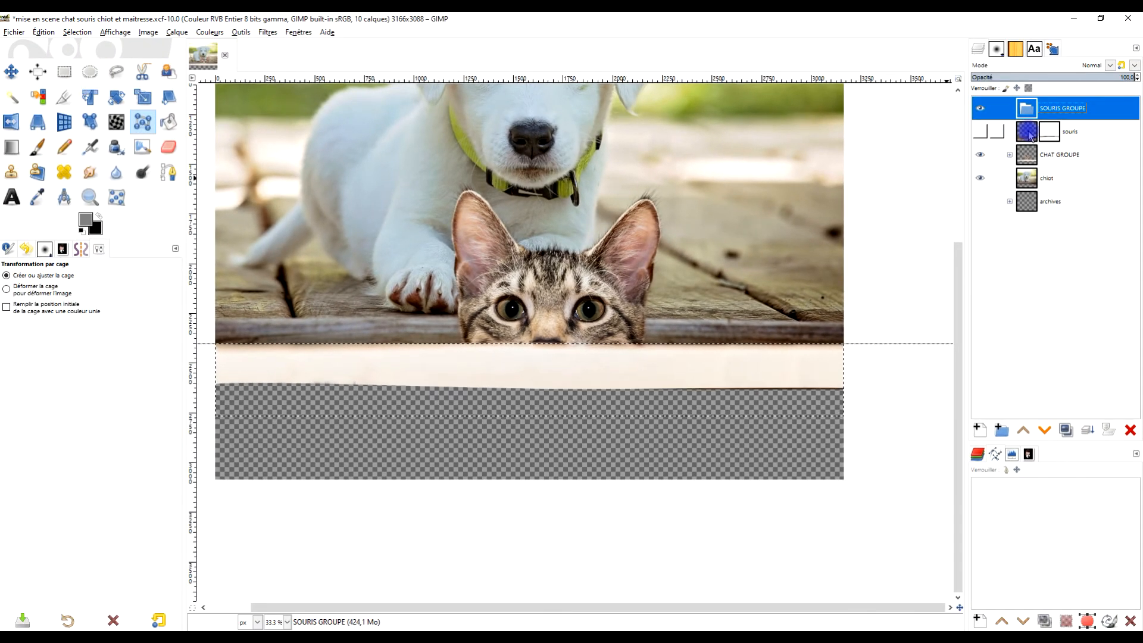
Move the souris layer into SOURIS GROUPE, duplicate it, show the copy, and apply the copy's layer mask
left_click_drag(1030, 135, 1036, 112)
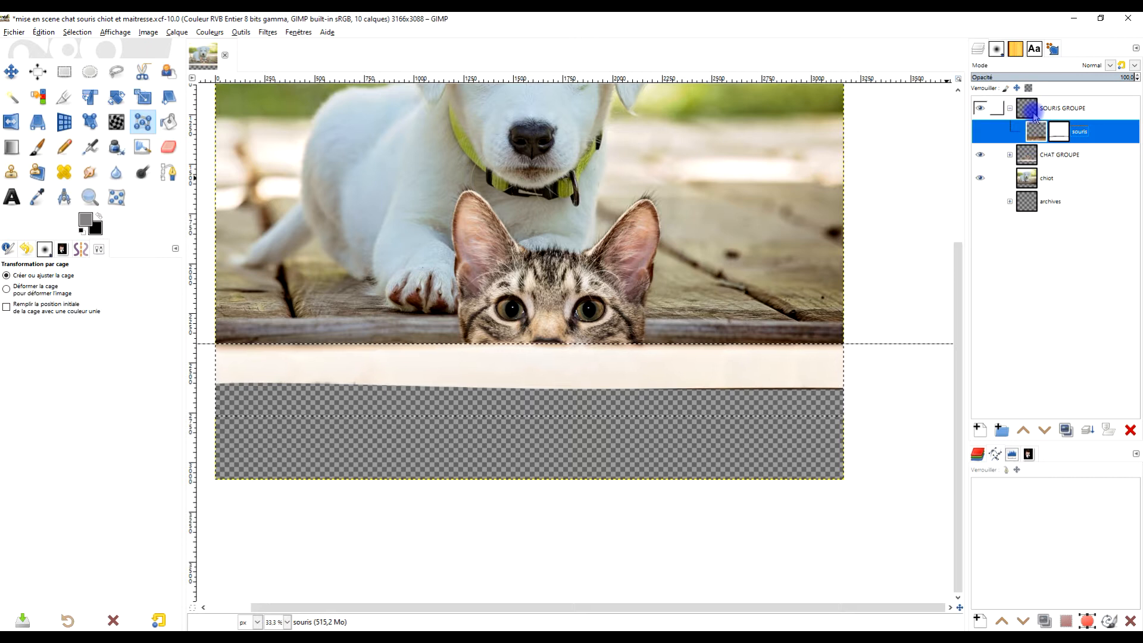
left_click(1066, 431)
left_click(979, 133)
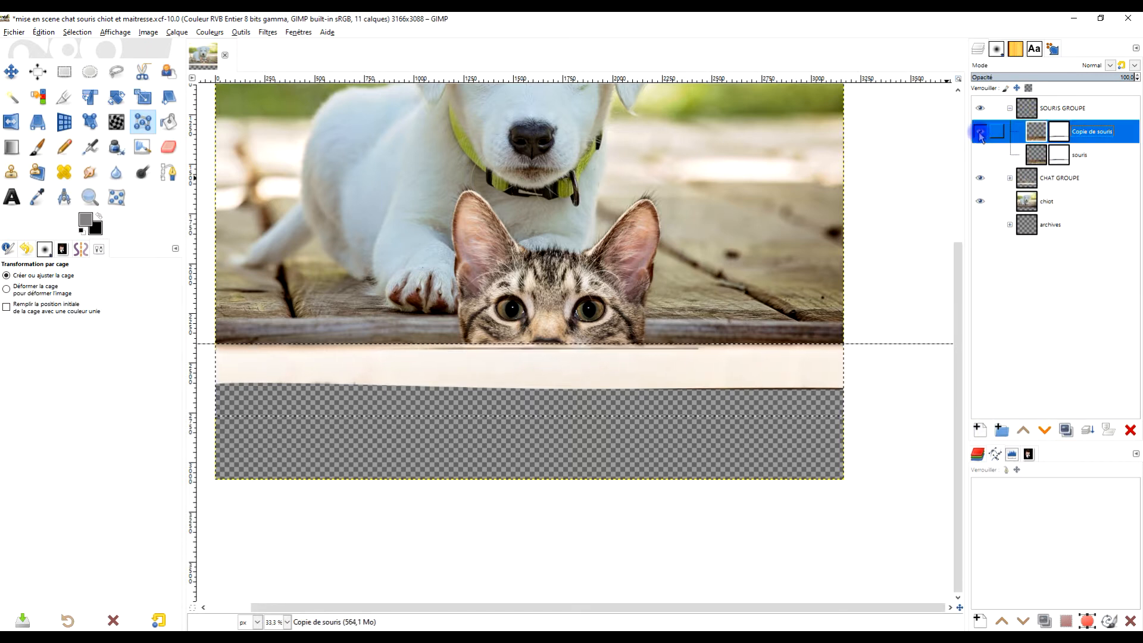
left_click_drag(1082, 139, 1050, 153)
right_click(1055, 138)
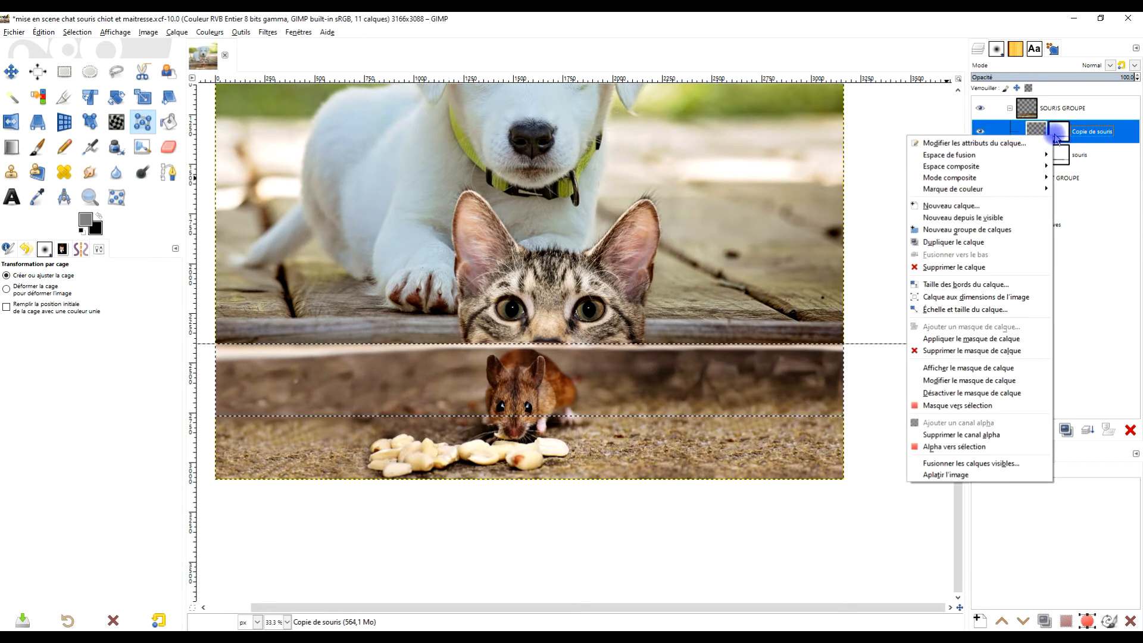
left_click(1001, 341)
Select an area about 1364 × 285 px below the guide, left of the mouse, and copy it from Copie de souris to a new layer
key("plus")
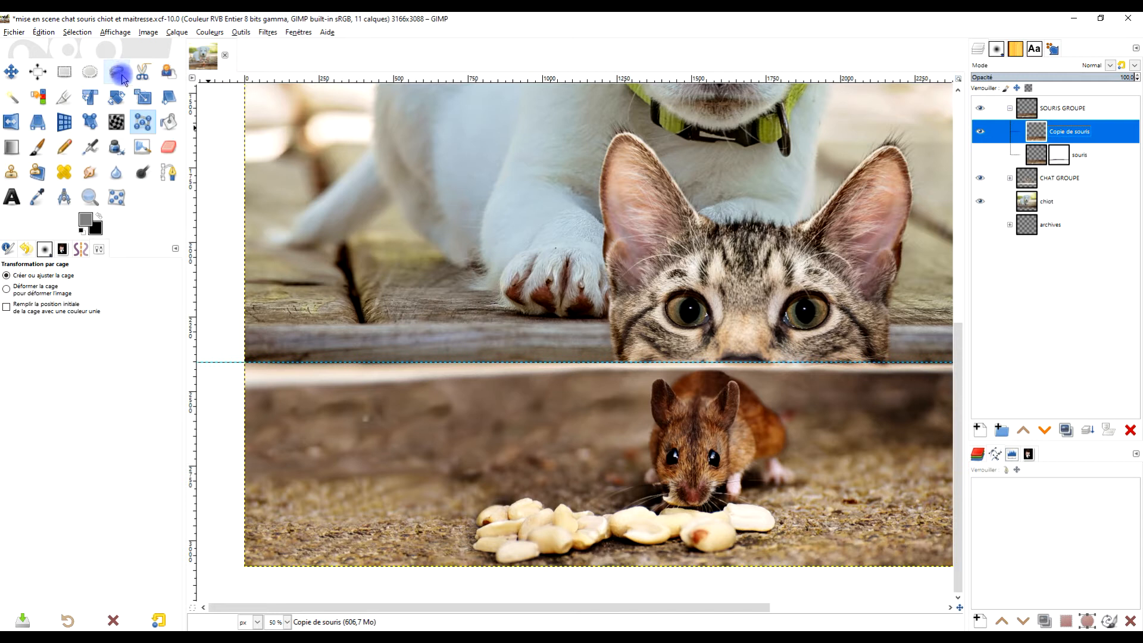
left_click(67, 73)
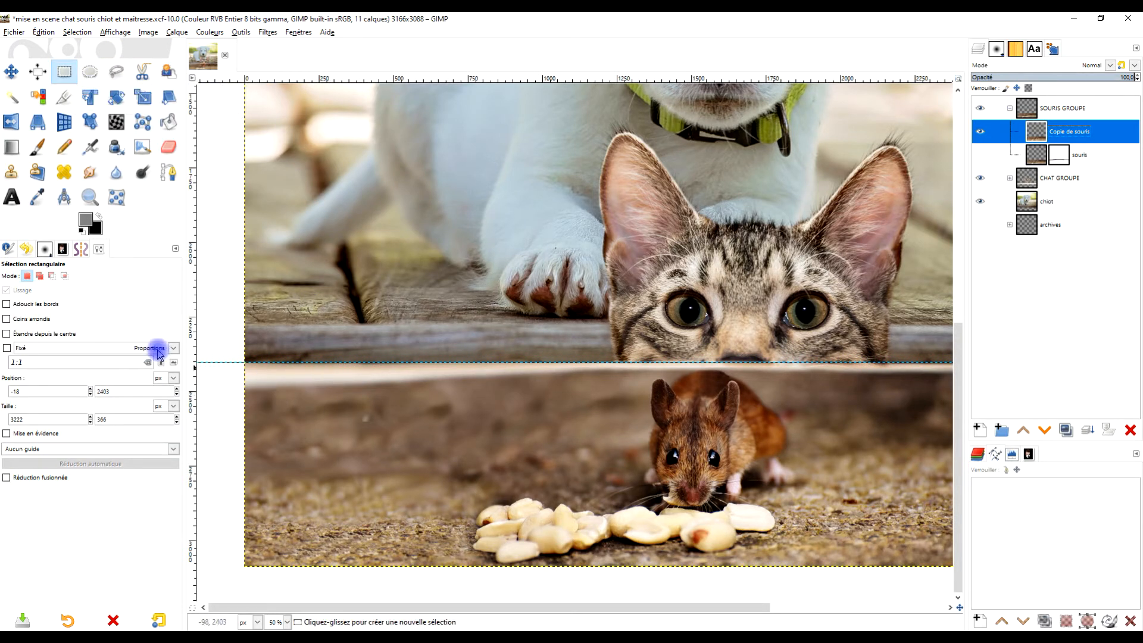
left_click_drag(244, 446, 649, 361)
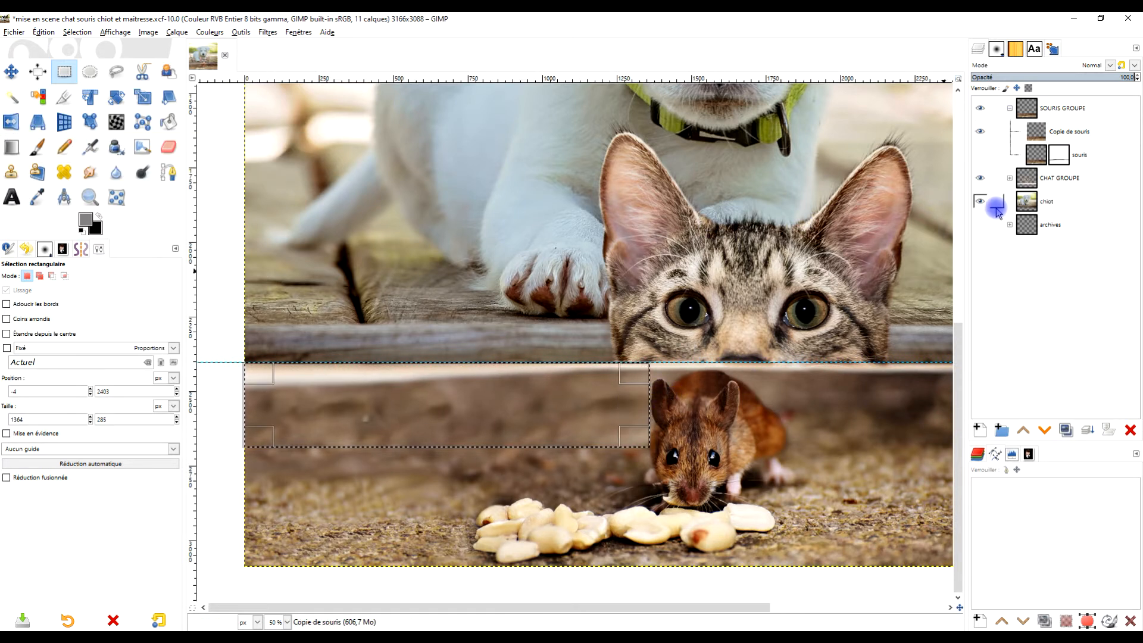
left_click(1037, 131)
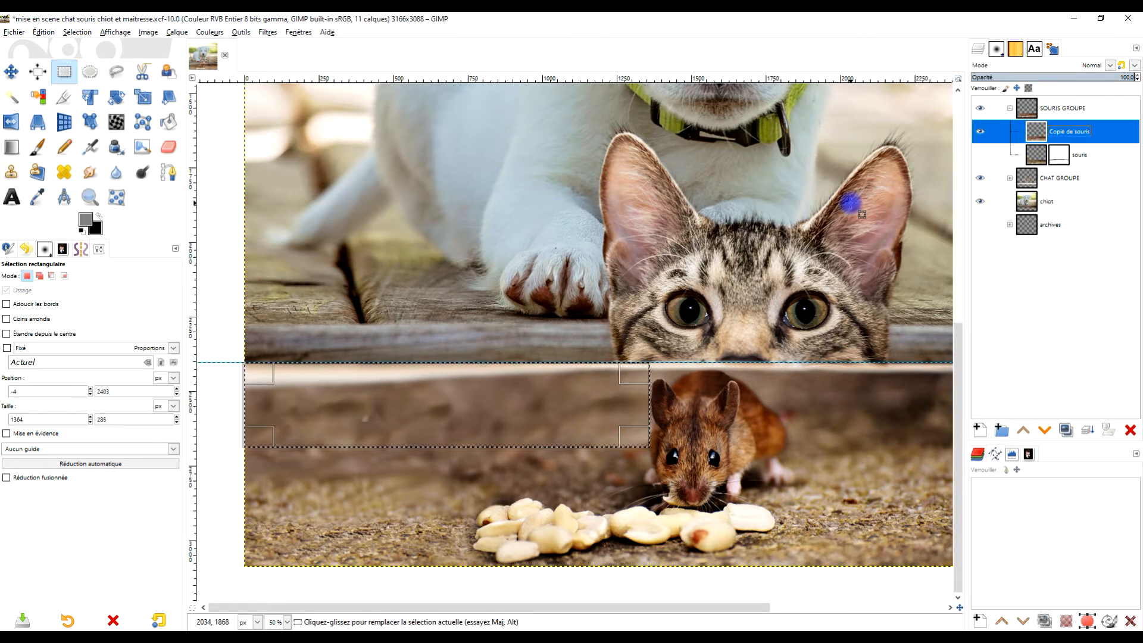
key("ctrl+c")
key("ctrl+v")
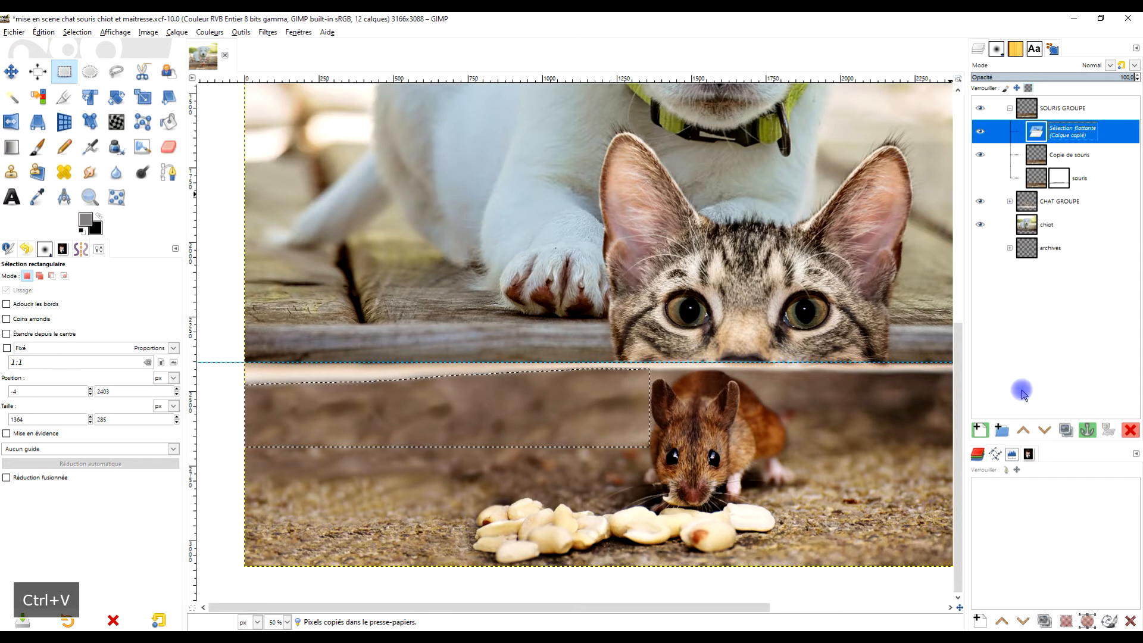
left_click(981, 430)
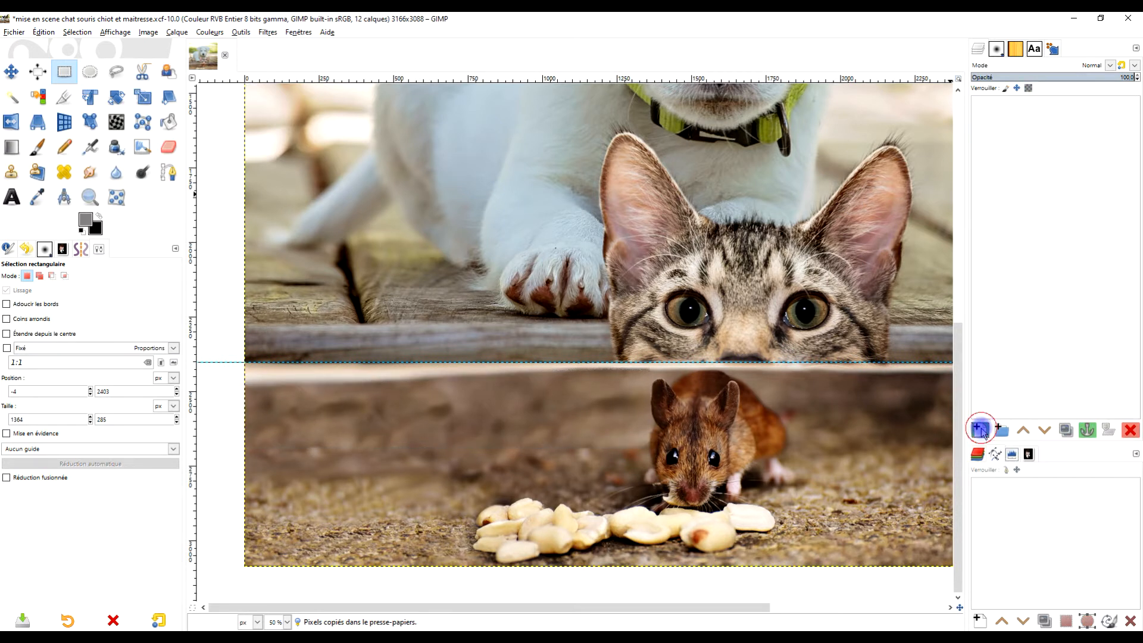
Try a perspective transformation on the copied strip, raising its upper left corner above the guide and aligning its upper right corner with the guide
left_click(38, 121)
mouse_move(289, 394)
left_mouse_down()
mouse_move(265, 378)
mouse_move(244, 337)
left_mouse_up()
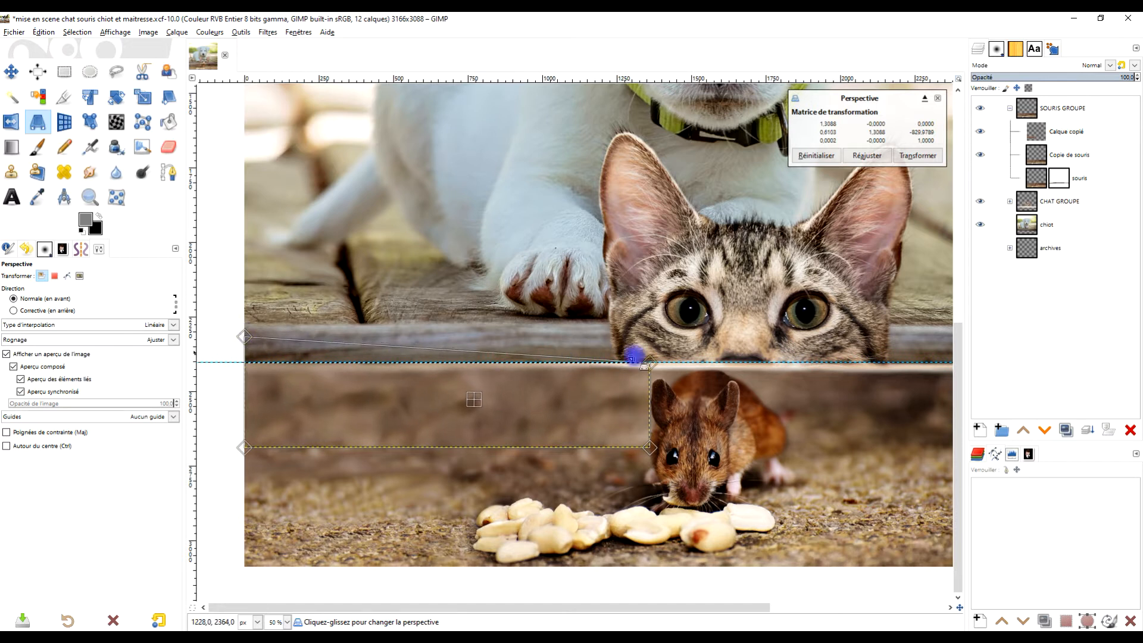
left_click_drag(653, 359, 650, 361)
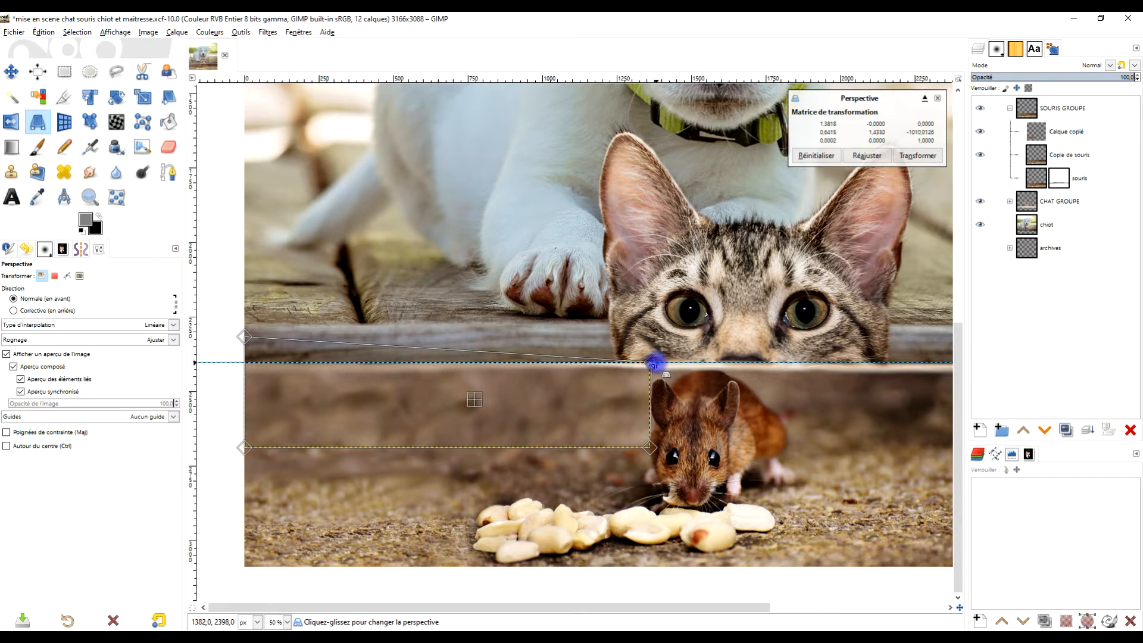
left_click(918, 156)
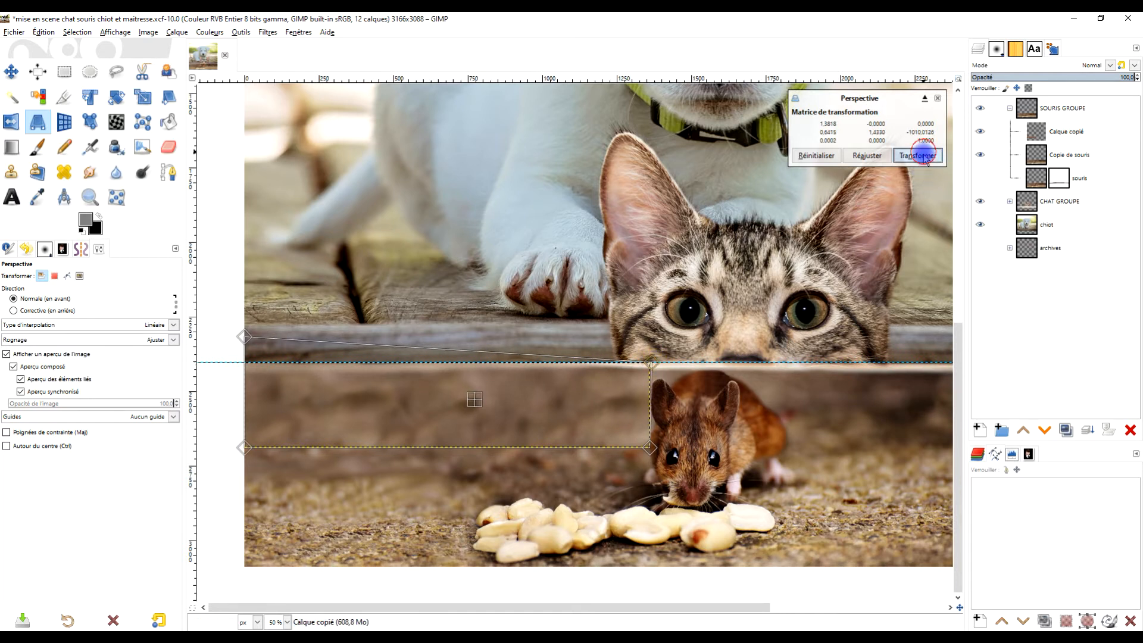
Merge the transformed strip down into Copie de souris, and undo back to the untransformed strip
scroll(832, 396, "right", 5)
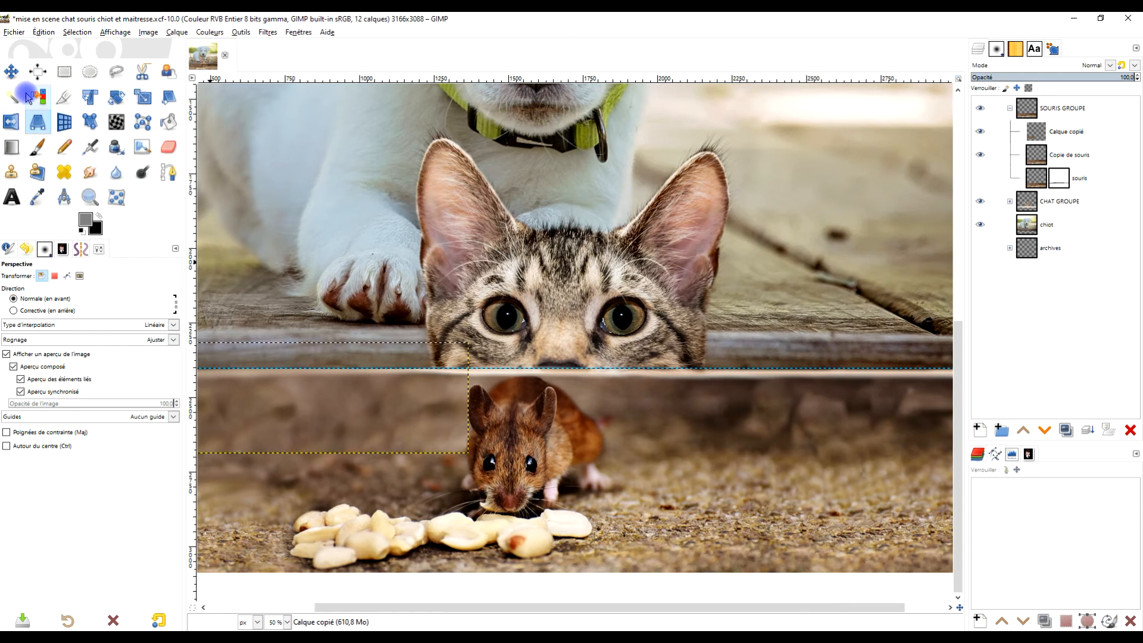
left_click(64, 71)
left_click(1045, 134)
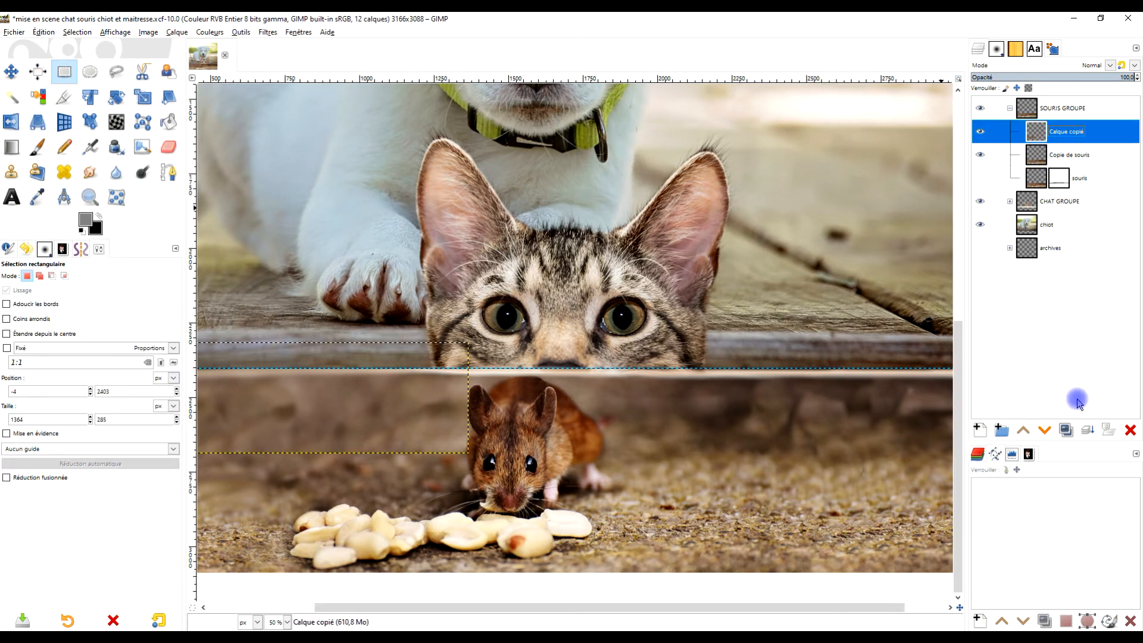
left_click(1088, 427)
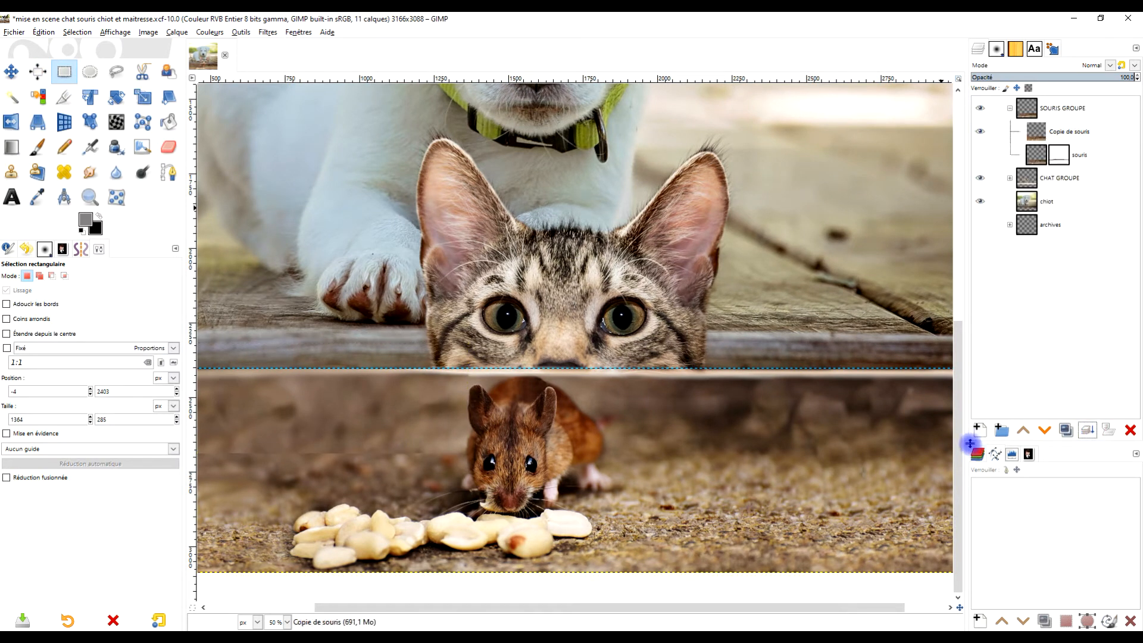
key("ctrl+z")
Apply a perspective transformation to the copied strip, raising its upper left corner above the guide and adjusting its upper right corner near the guide
left_click_drag(518, 437, 759, 420)
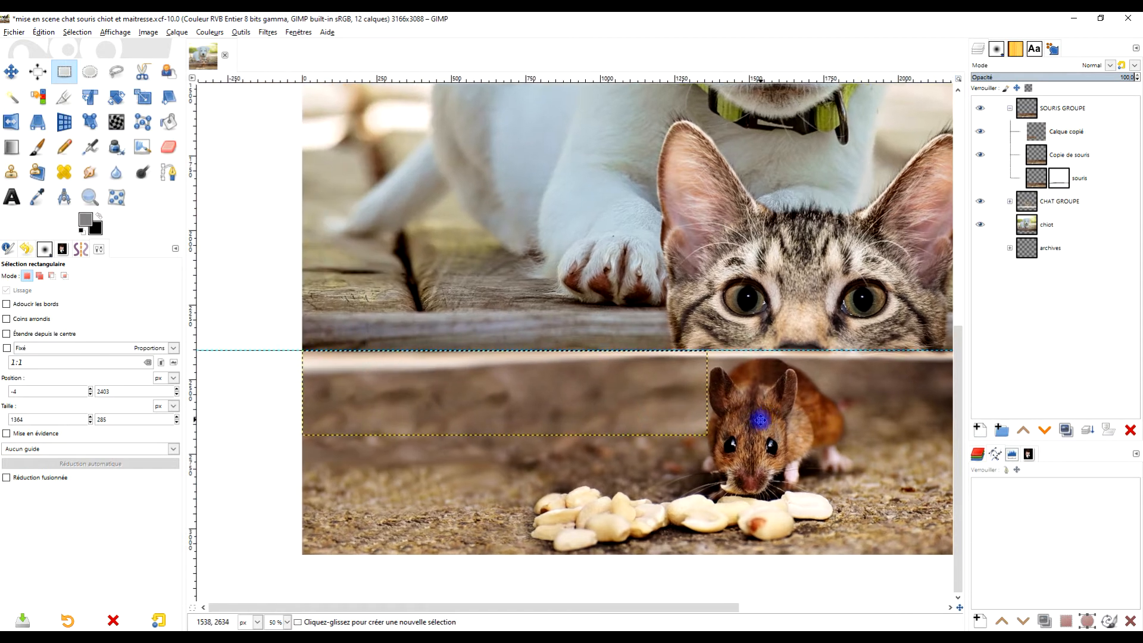
left_click(39, 123)
left_click(480, 385)
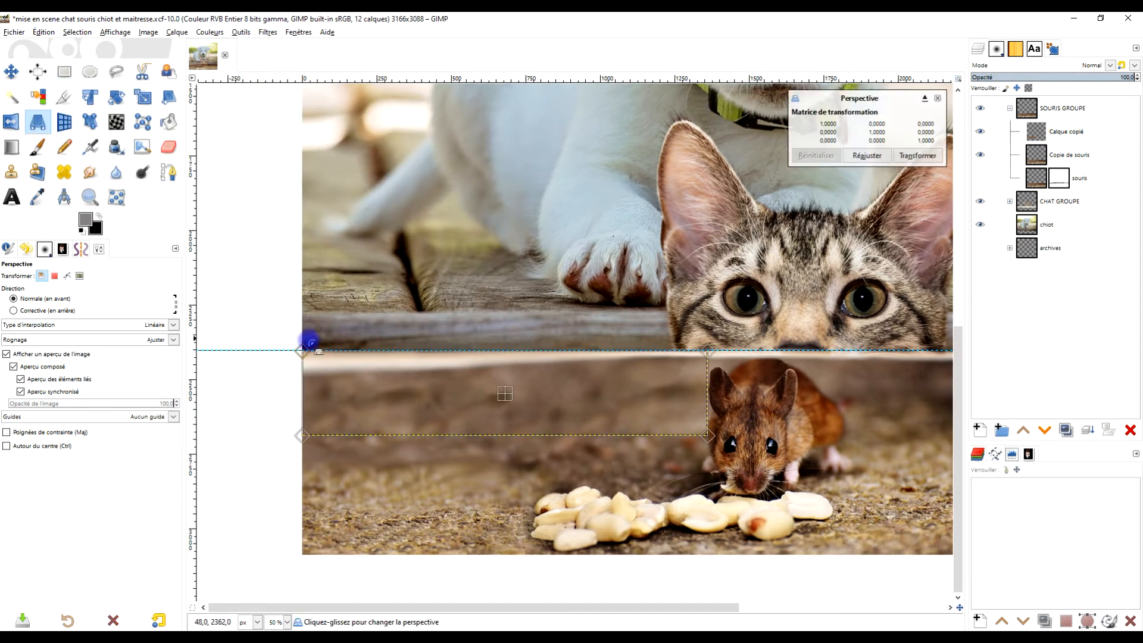
left_click_drag(303, 349, 300, 327)
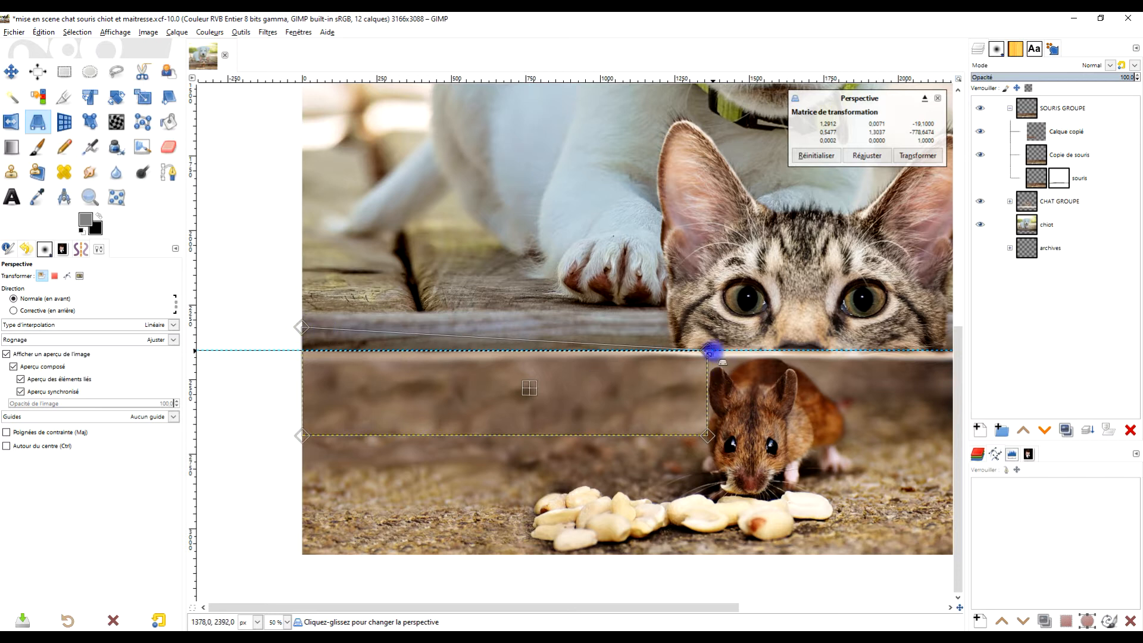
left_click_drag(708, 351, 705, 354)
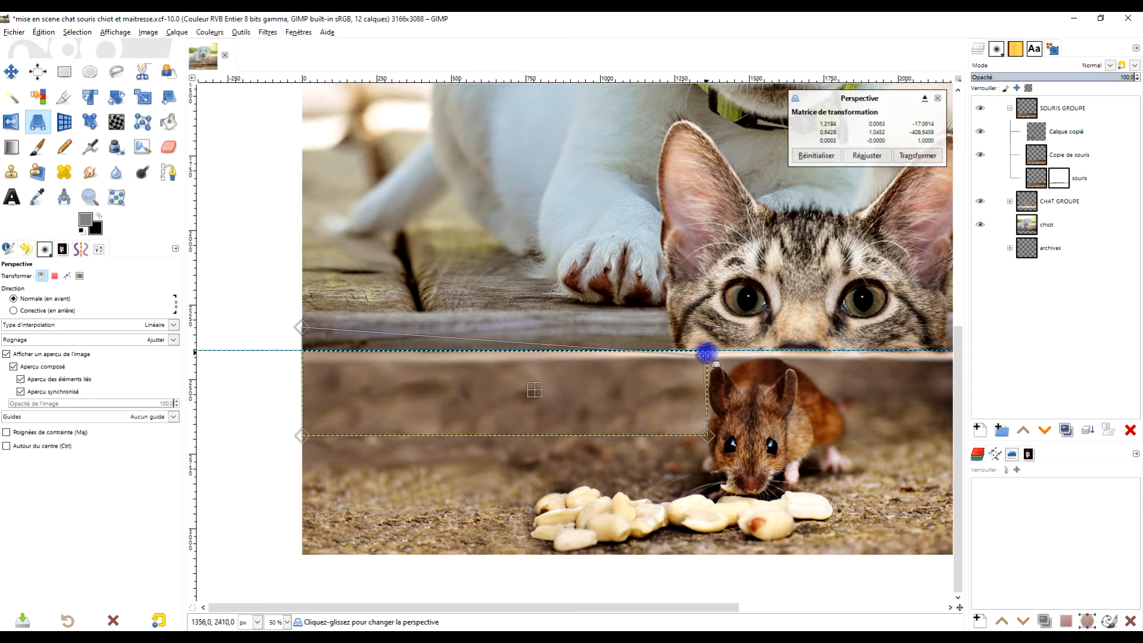
left_click(918, 155)
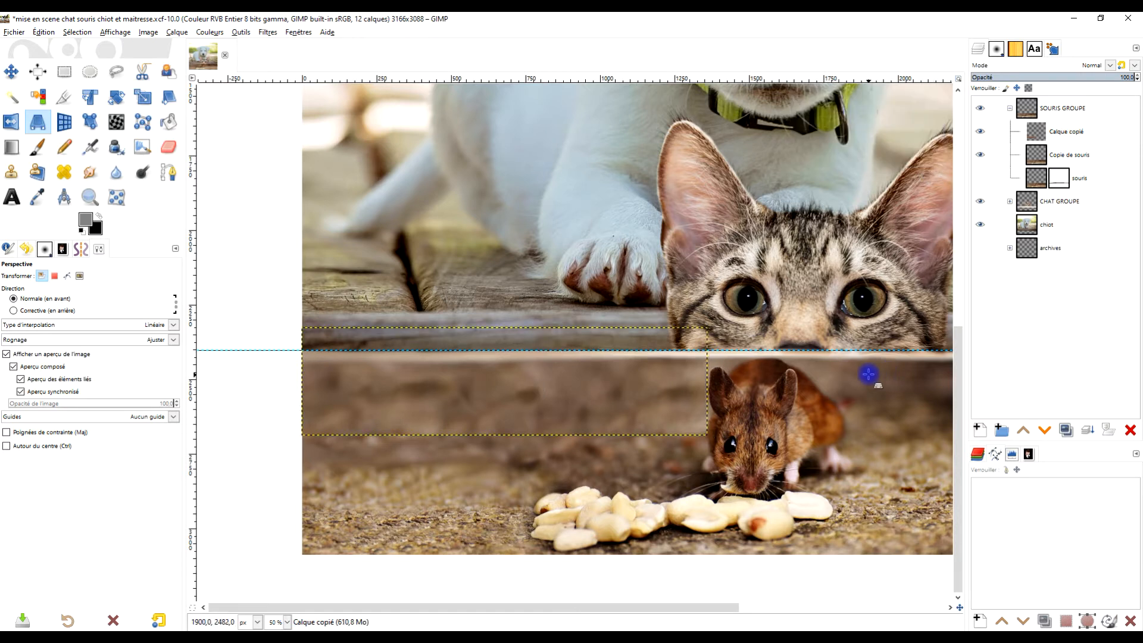
Merge the transformed copied strip down into the Copie de souris layer
scroll(868, 374, "right", 5)
key("r")
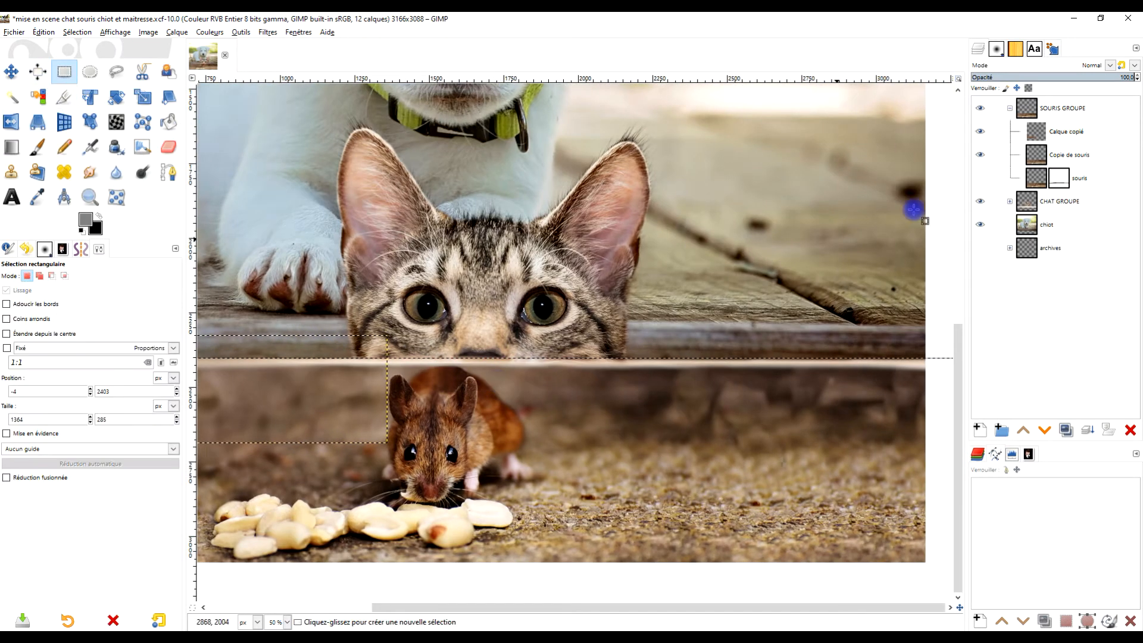
left_click(1038, 132)
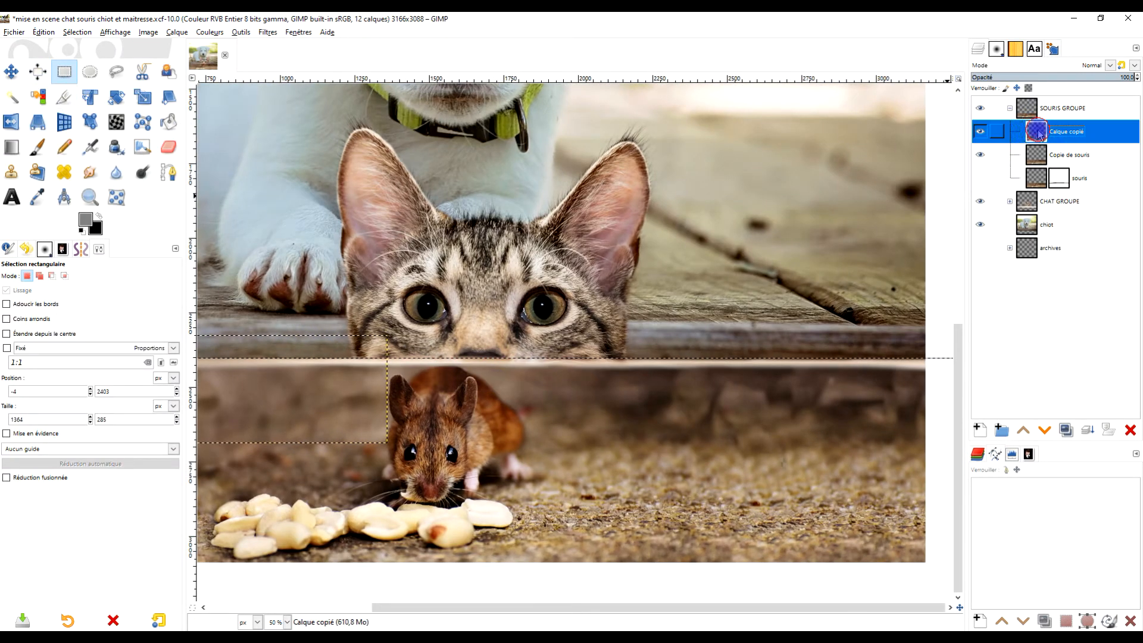
left_click(1088, 431)
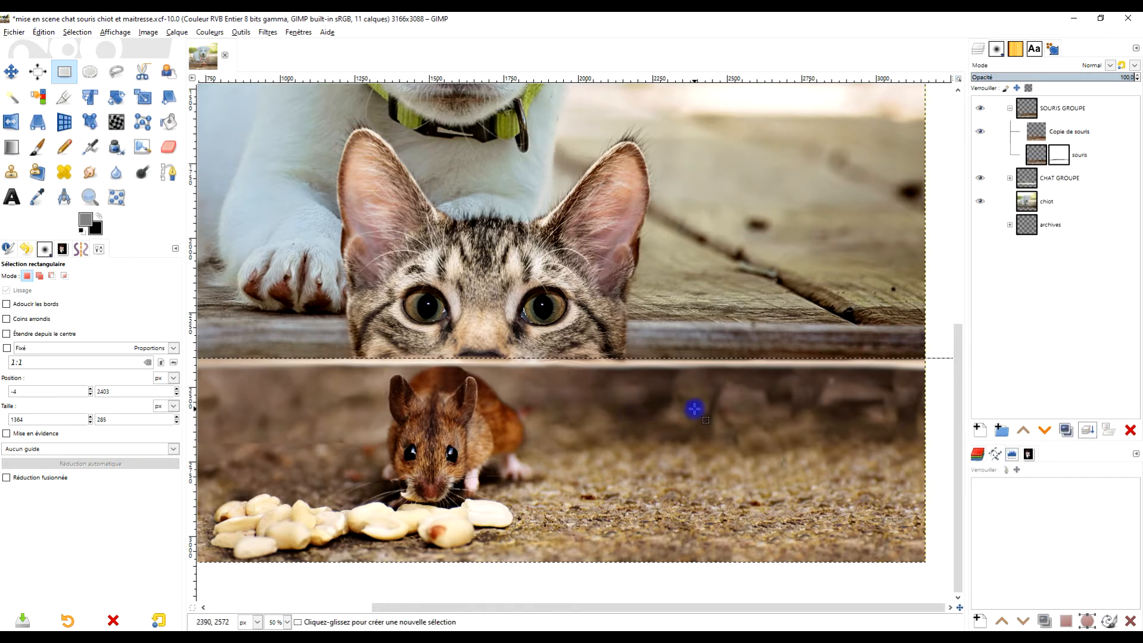
Select a strip about 1460 × 65 px below the guide, from the mouse's back to the right image edge, and cut it to a new layer
scroll(694, 409, "right", 3)
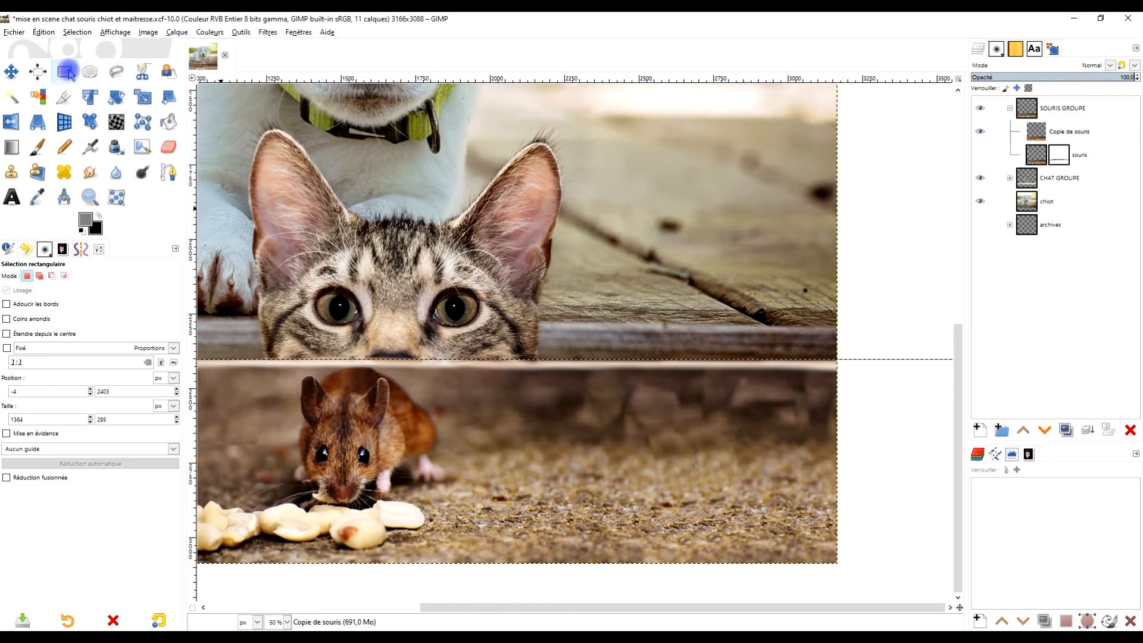
left_click(65, 74)
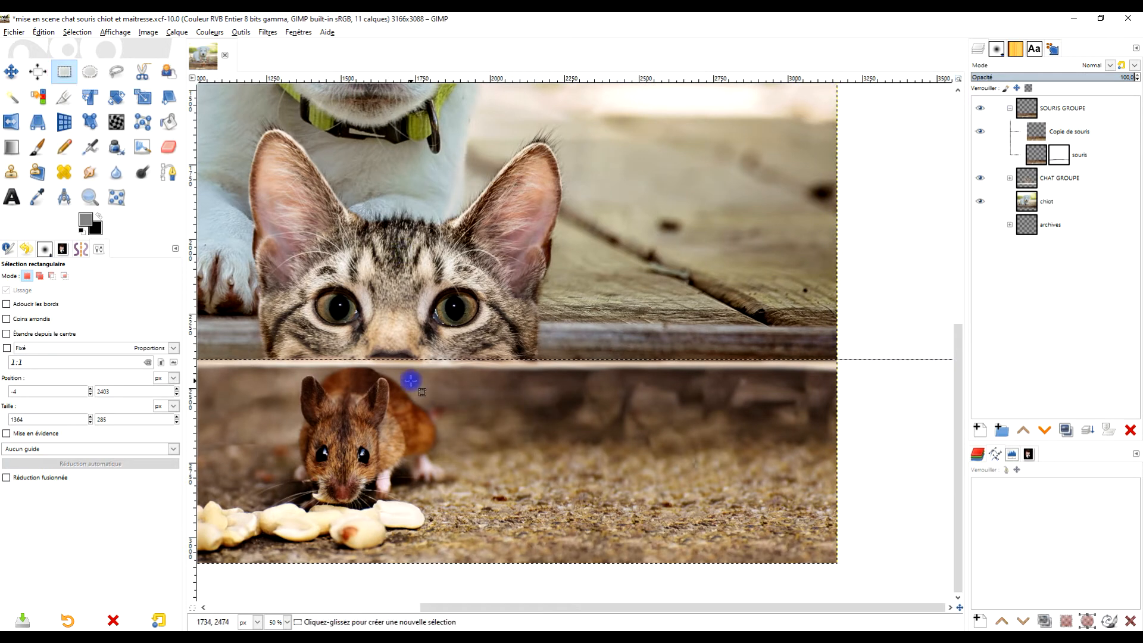
left_click_drag(403, 378, 838, 360)
left_click(1085, 127)
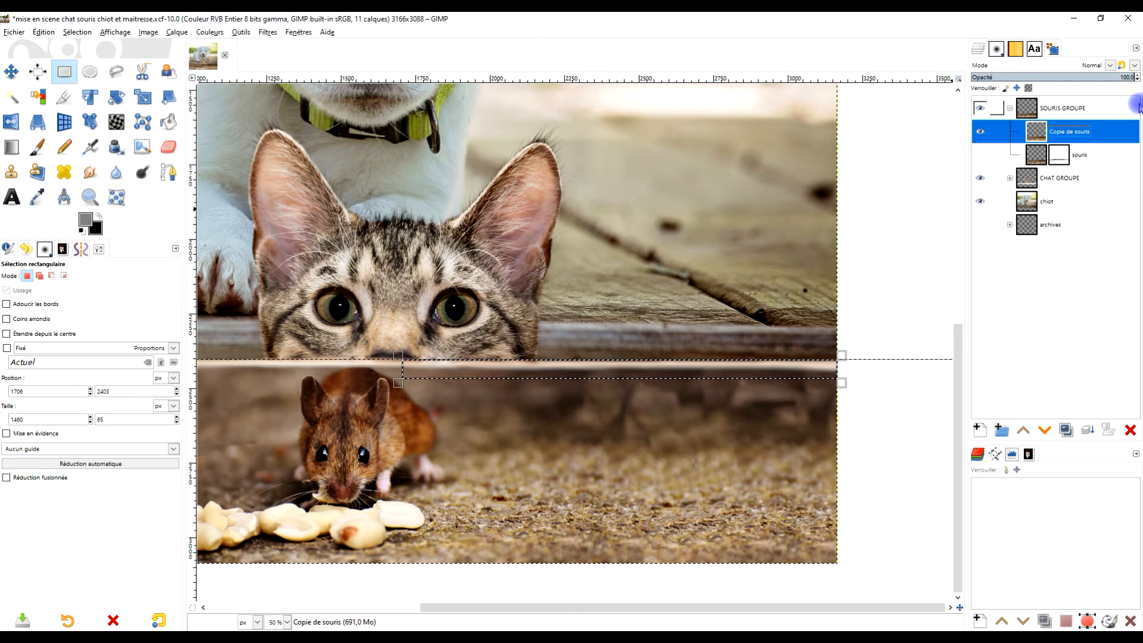
key("ctrl+x")
key("ctrl+v")
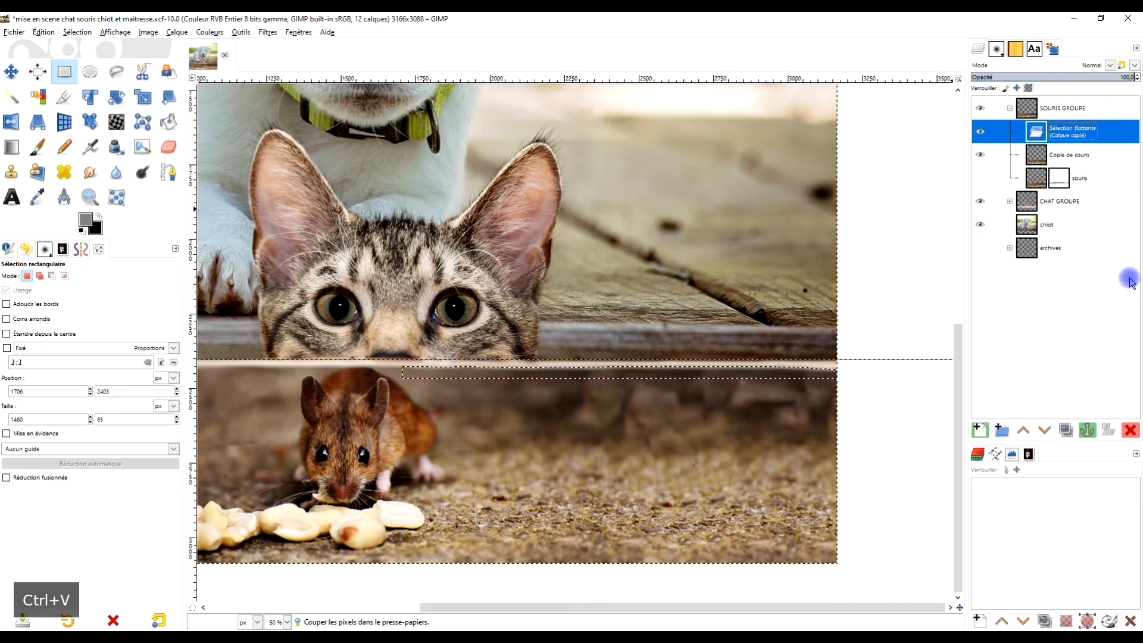
left_click(980, 429)
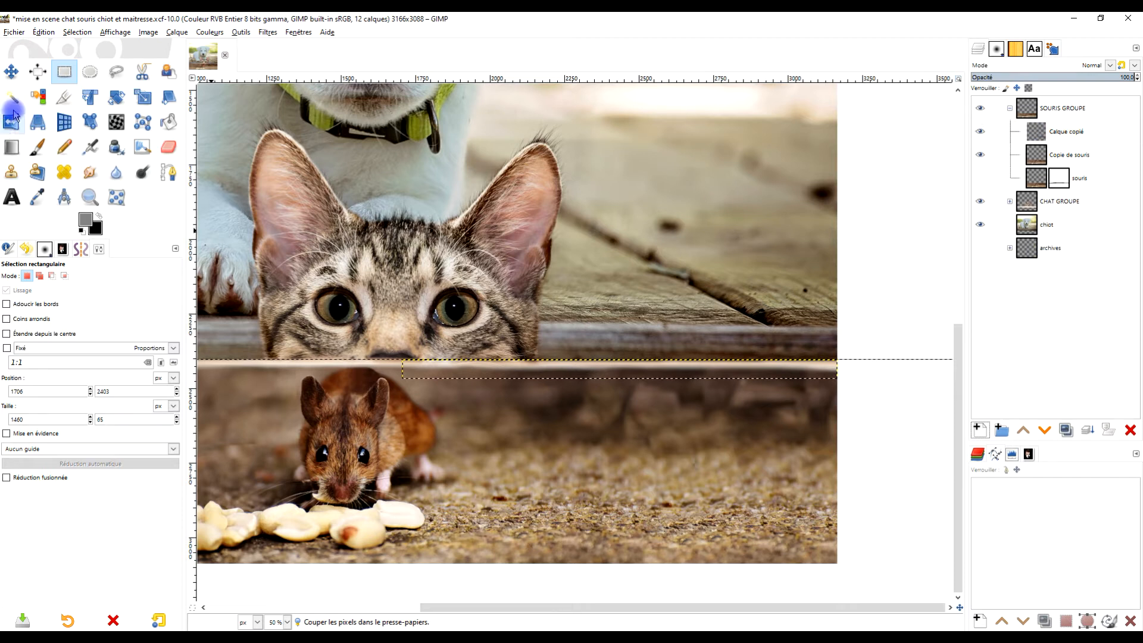
Apply a perspective transformation to the cut strip, raising its upper right corner slightly above the guide at the image edge
left_click(37, 121)
left_click(45, 33)
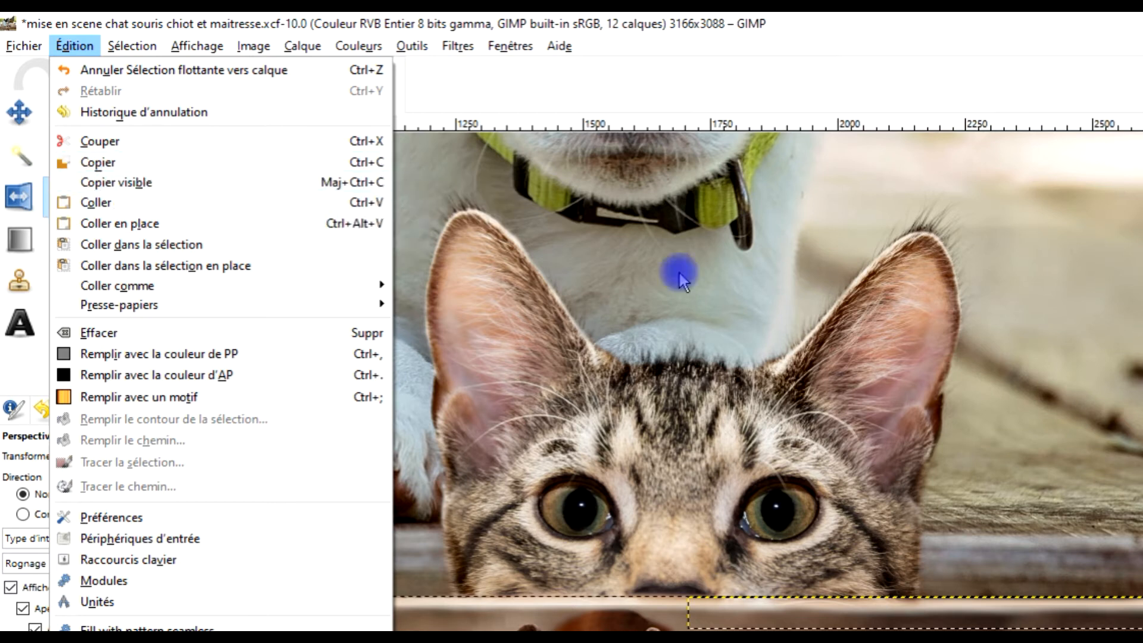
left_click(850, 441)
left_click(728, 370)
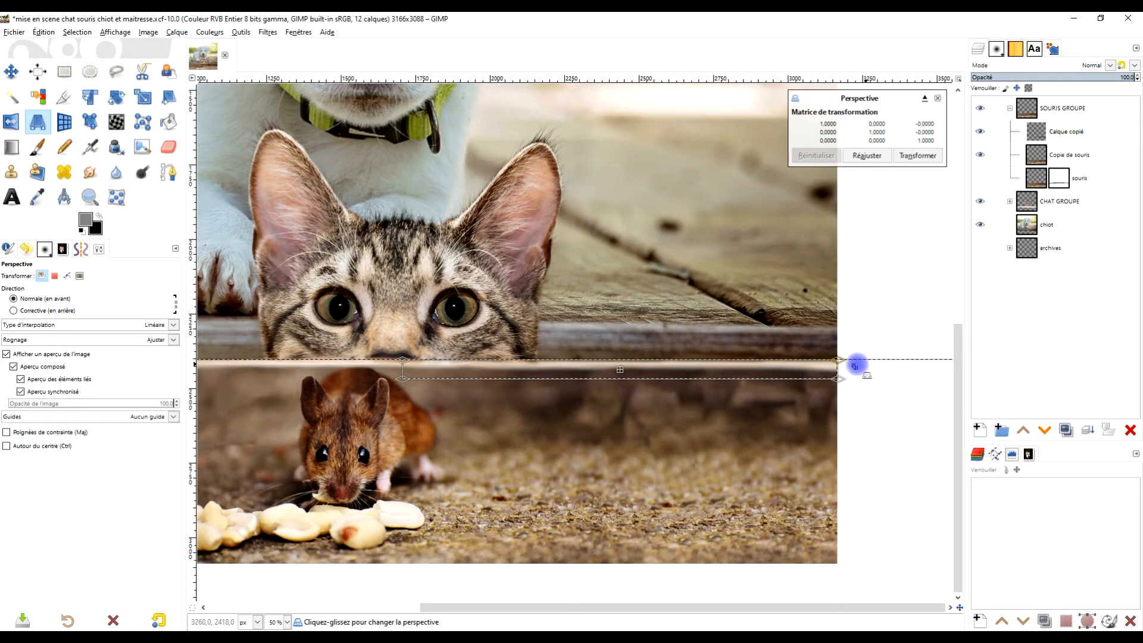
left_click_drag(841, 357, 839, 355)
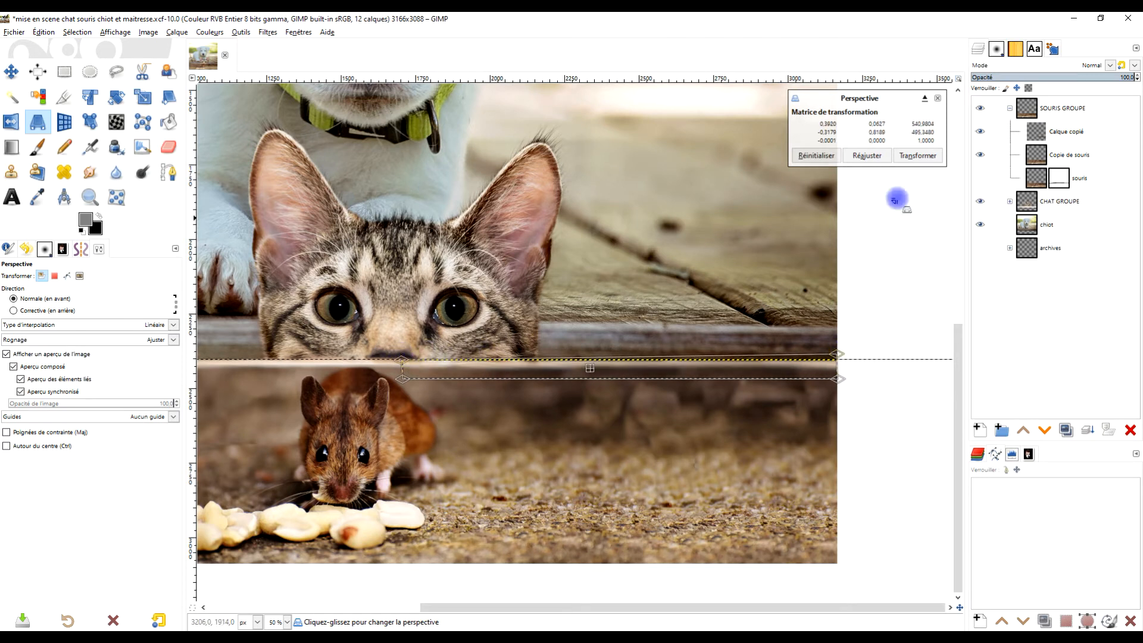
left_click(920, 156)
left_click_drag(617, 340, 756, 318)
Merge the transformed strip layer down into the Copie de souris layer
left_click(64, 72)
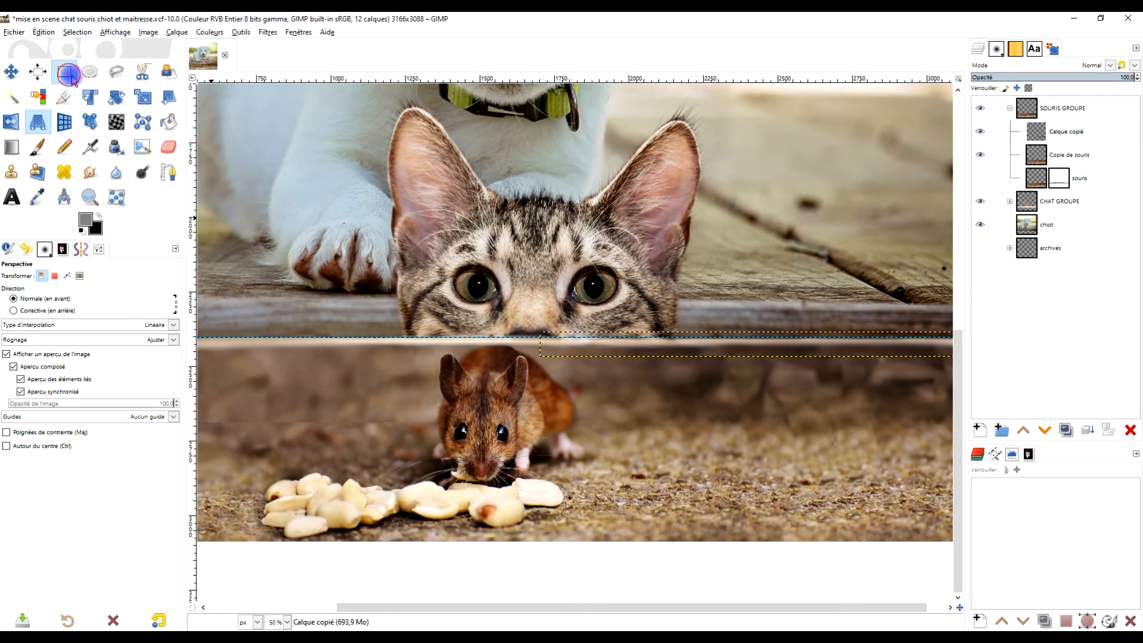
left_click(1037, 133)
left_click(1038, 134)
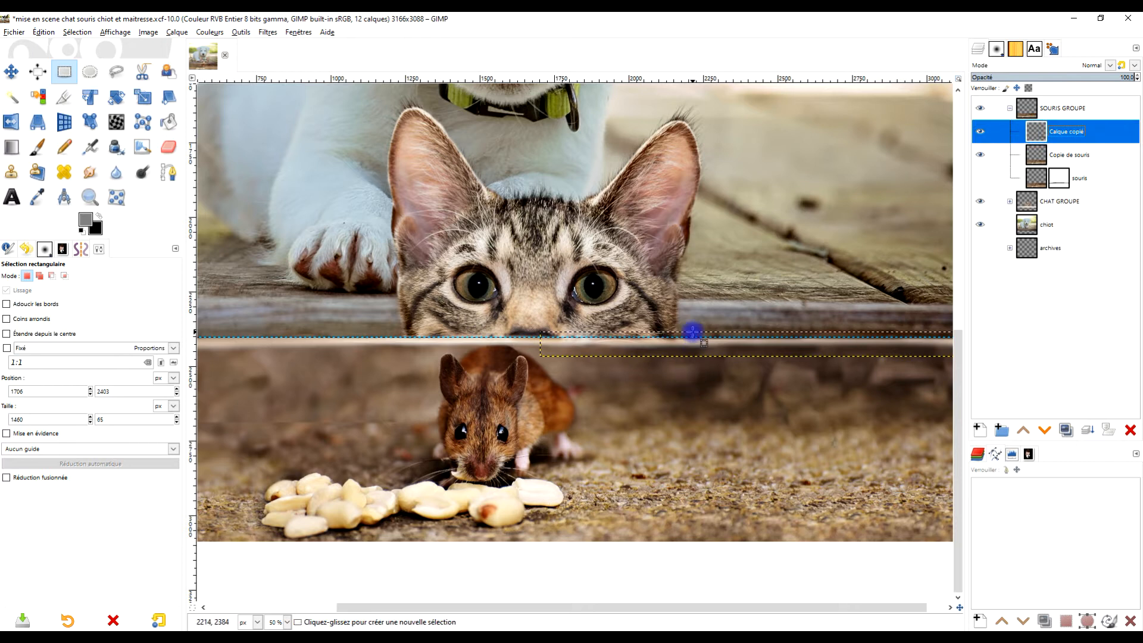
left_click(1088, 428)
Rename the merged mouse layer as souris Redressement
double_click(1063, 133)
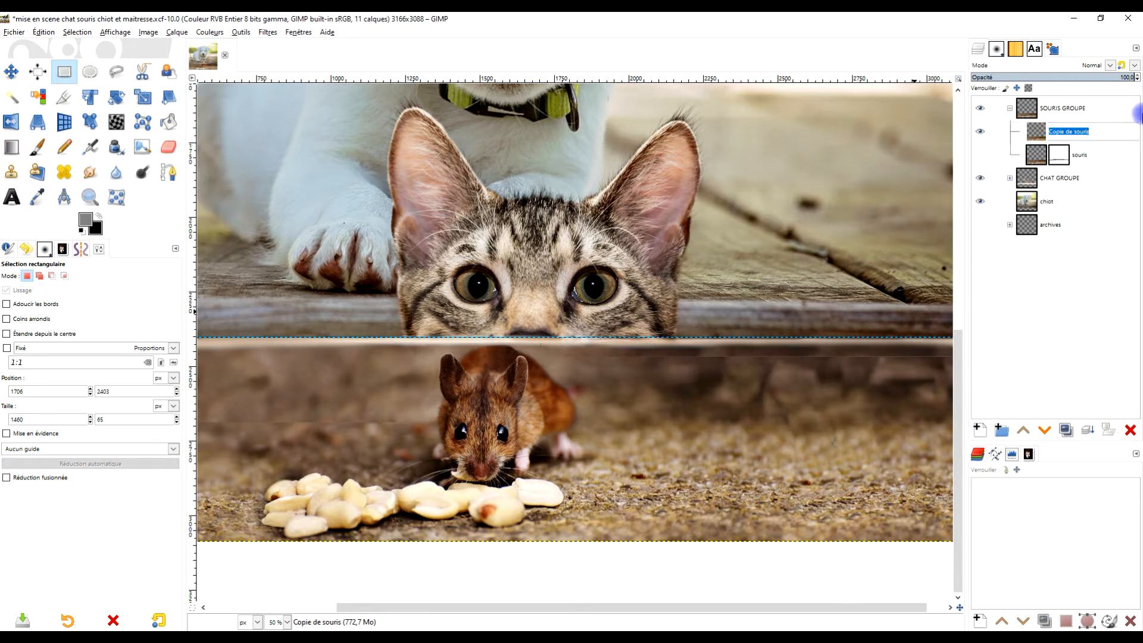
type("souris r")
key("BackSpace")
type("Redressement")
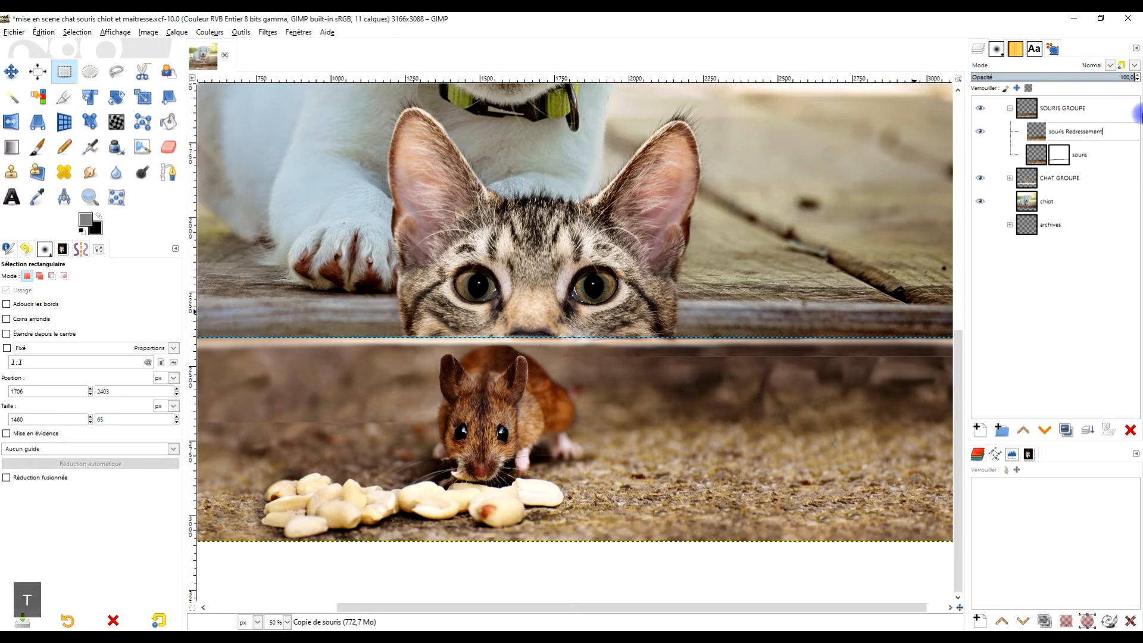
key("Return")
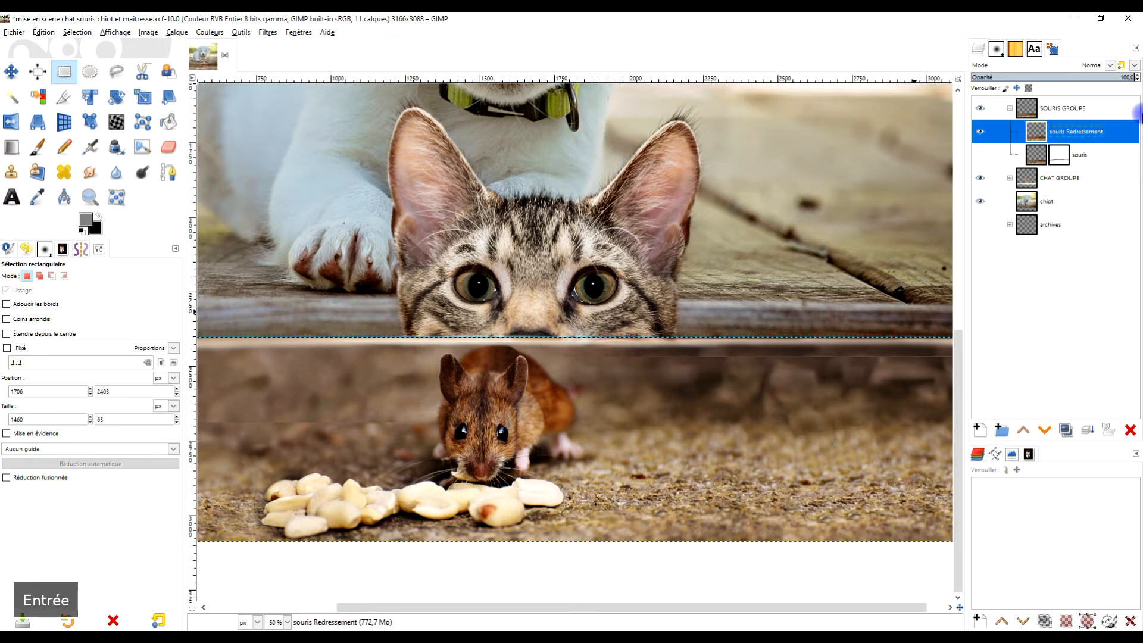
Try to heal the thin seam below the table edge beside the mouse, and undo the correction
scroll(798, 340, "down", 2)
scroll(868, 350, "up", 4)
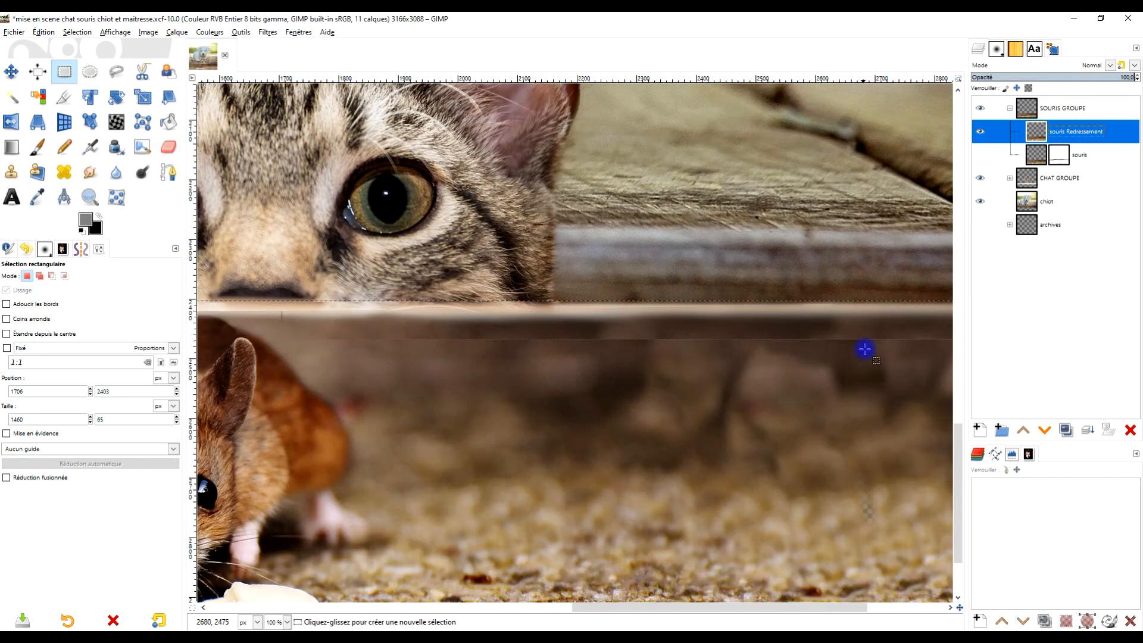
left_click_drag(706, 328, 691, 305)
left_click_drag(712, 419, 605, 397)
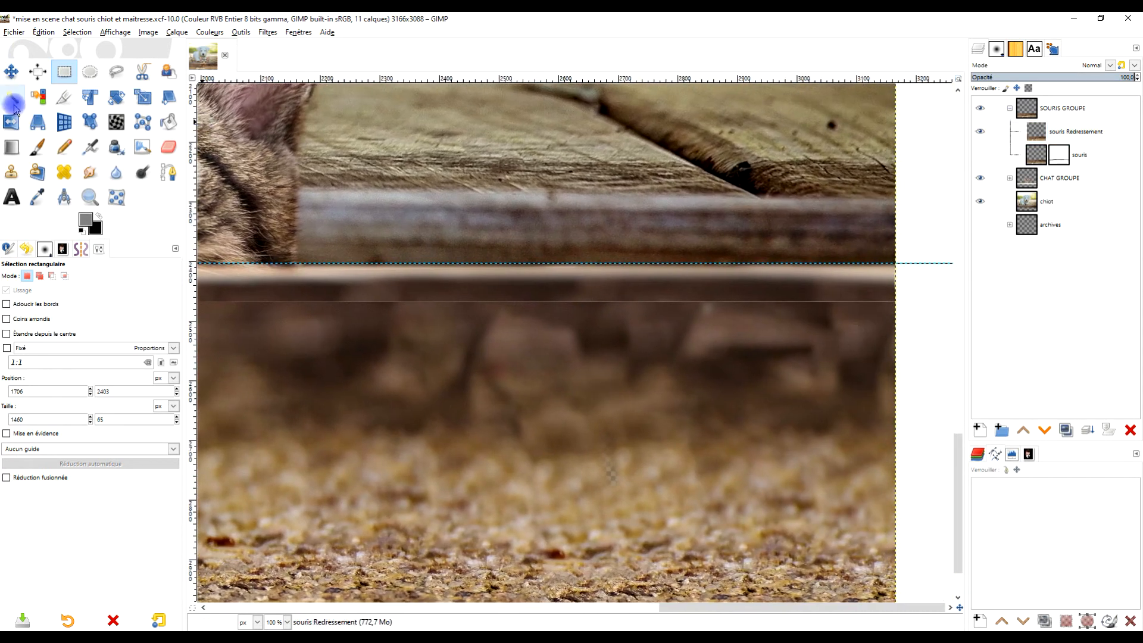
left_click(65, 173)
scroll(664, 319, "left", 5)
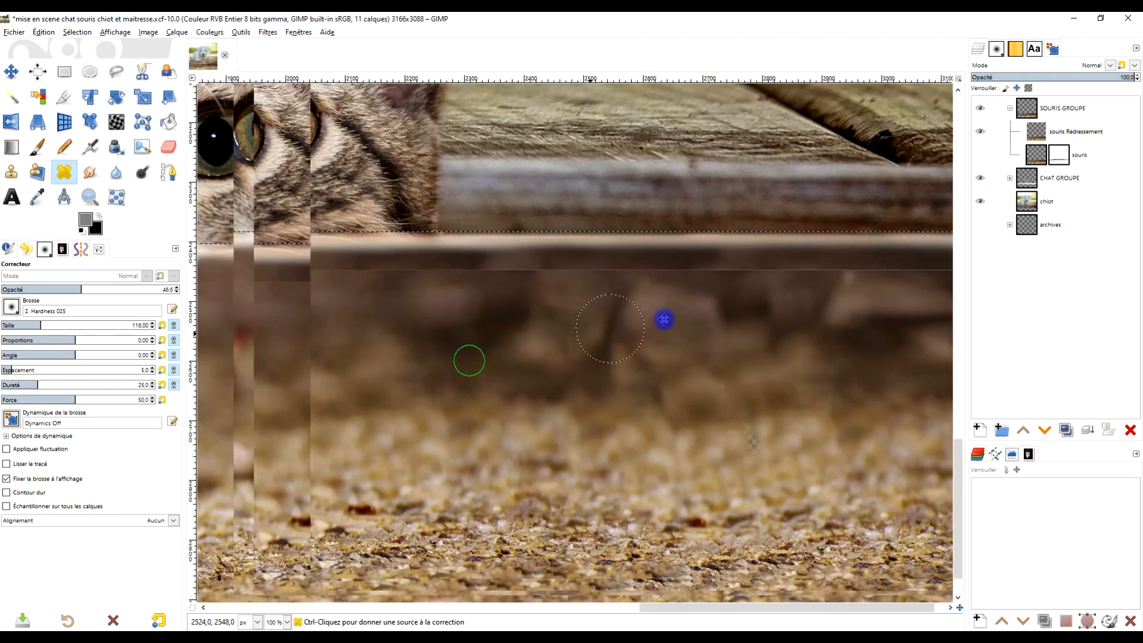
left_click(393, 336, "ctrl")
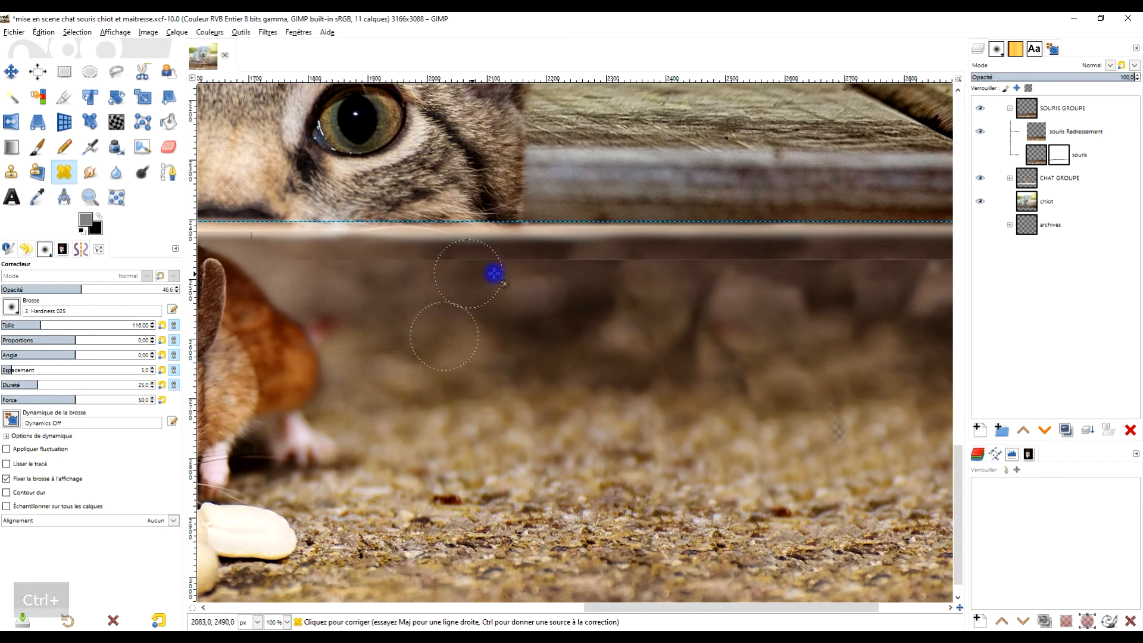
key("ctrl+z")
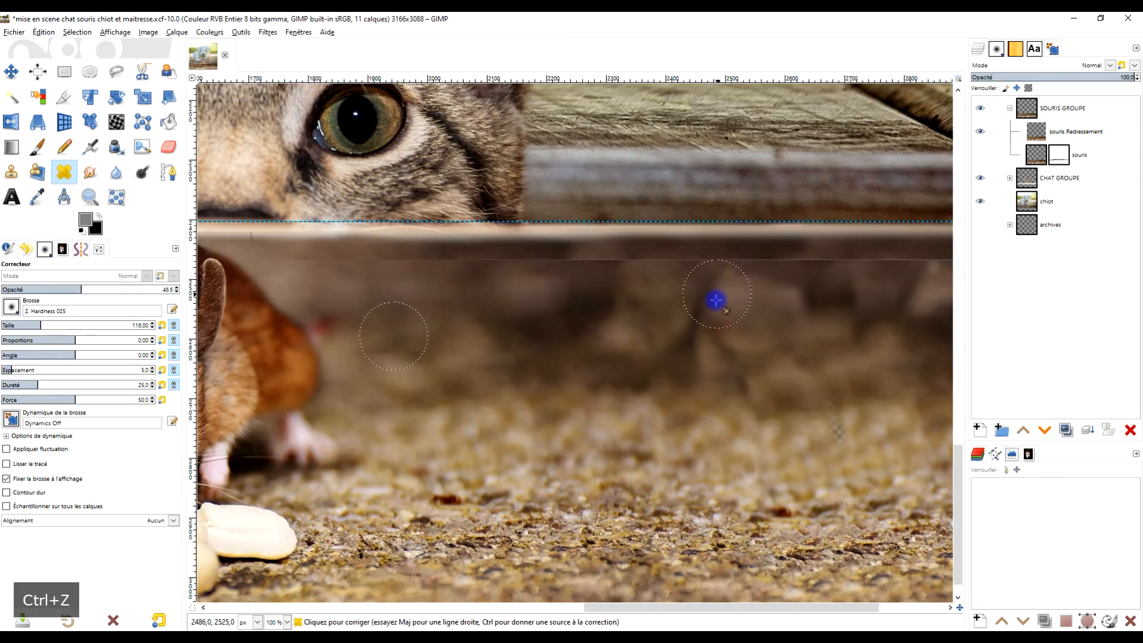
Clone the blurred background over the seam beside the mouse at 47.2 opacity, working from the mouse's back towards the right image edge
left_click_drag(714, 301, 659, 383)
left_click(12, 174)
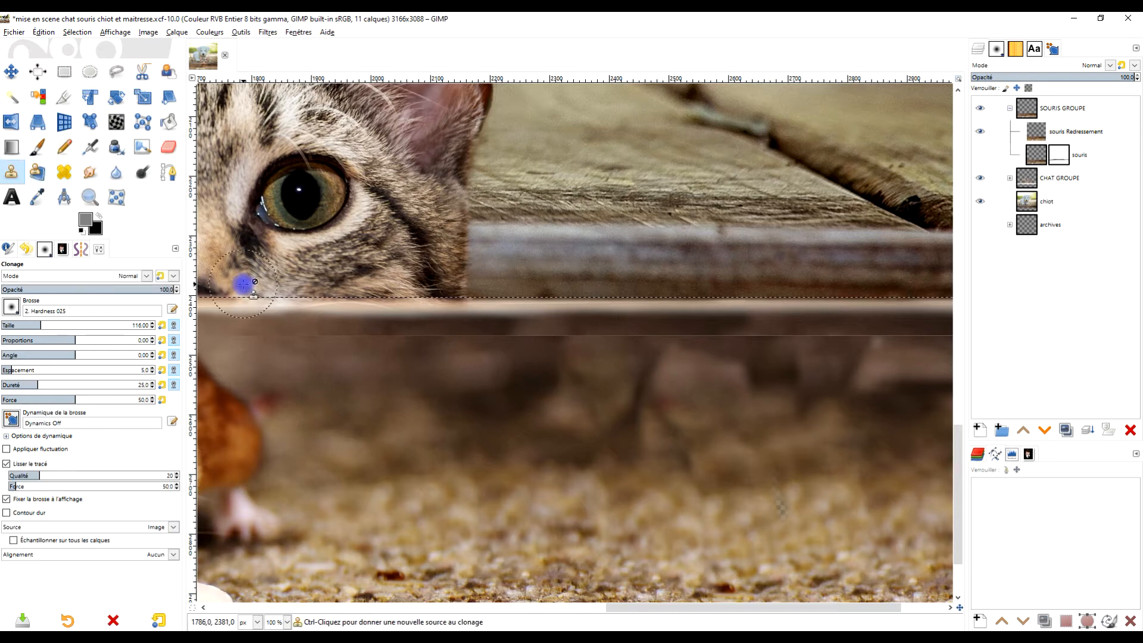
left_click(83, 290)
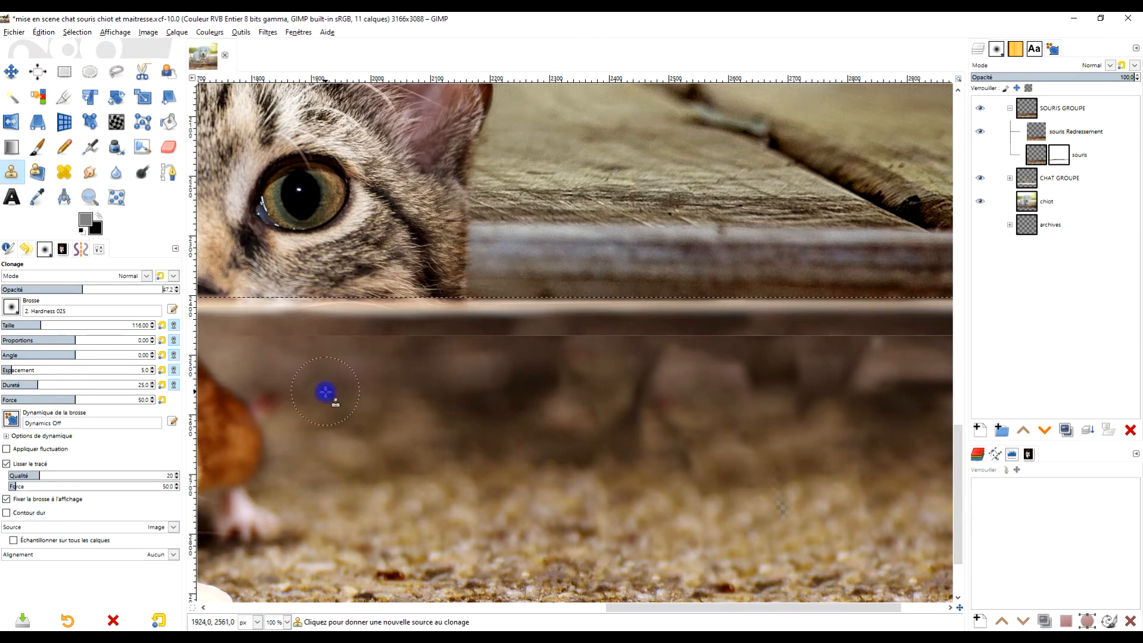
left_click(328, 387, "ctrl")
left_click_drag(338, 347, 535, 349)
scroll(595, 358, "up", 3)
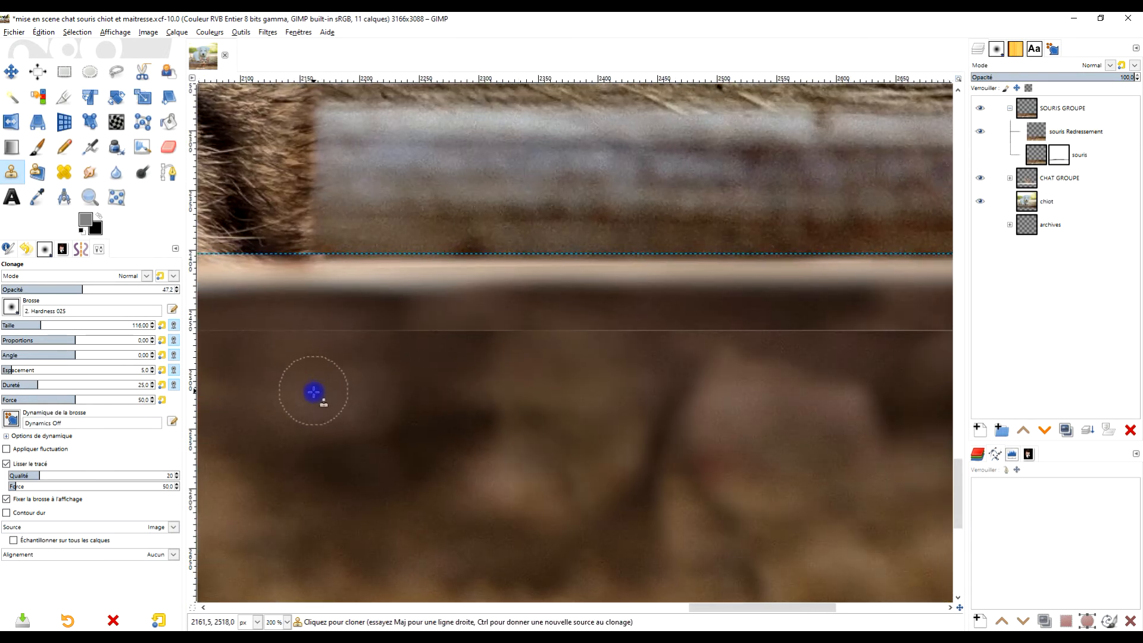
left_click(274, 392, "ctrl")
left_click_drag(262, 338, 810, 341)
Heal the rest of the seam up to the right image edge at 67.2 opacity, sampling the dark background just below it
left_click_drag(786, 391, 454, 378)
left_click(64, 172)
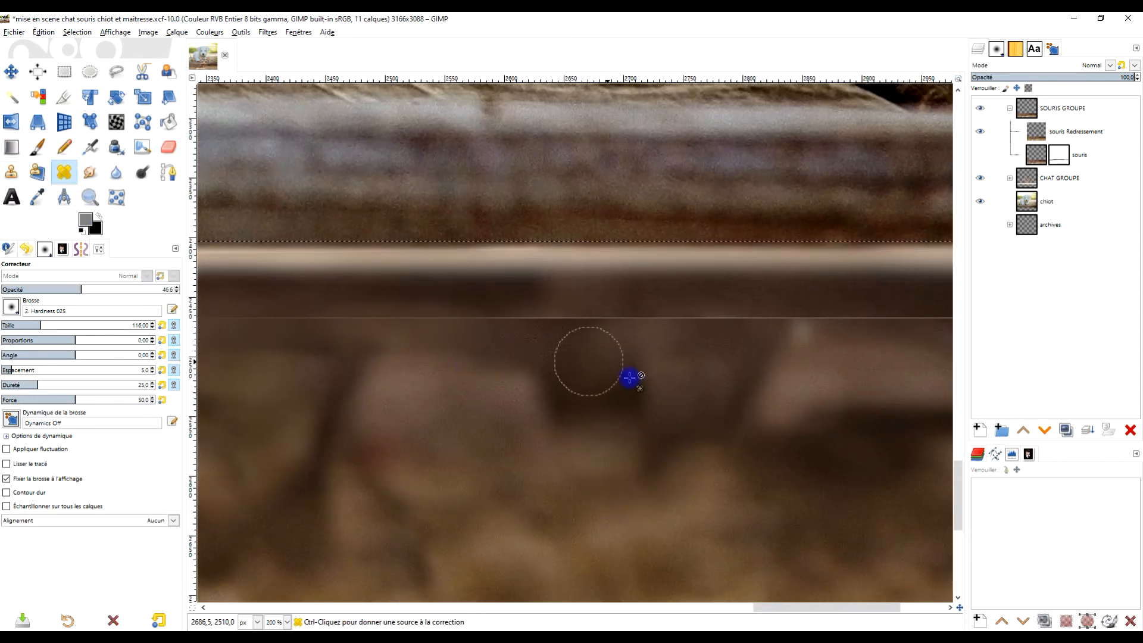
left_click(591, 372, "ctrl")
left_click(117, 289)
mouse_move(604, 326)
left_mouse_down()
mouse_move(749, 328)
mouse_move(328, 327)
mouse_move(870, 327)
left_mouse_up()
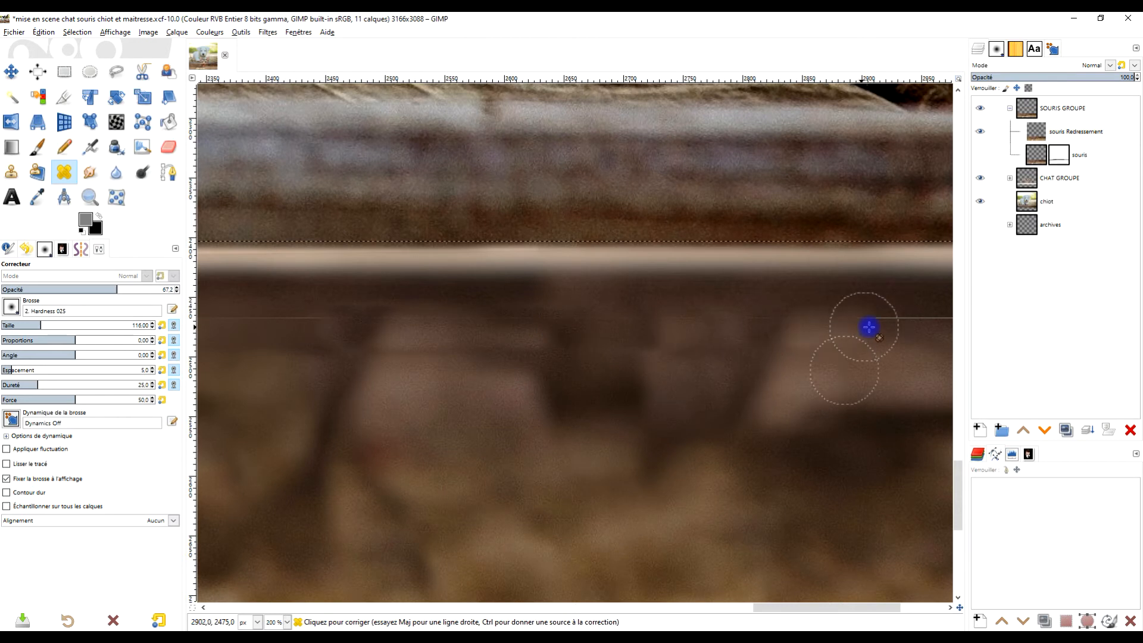
scroll(518, 363, "right", 5)
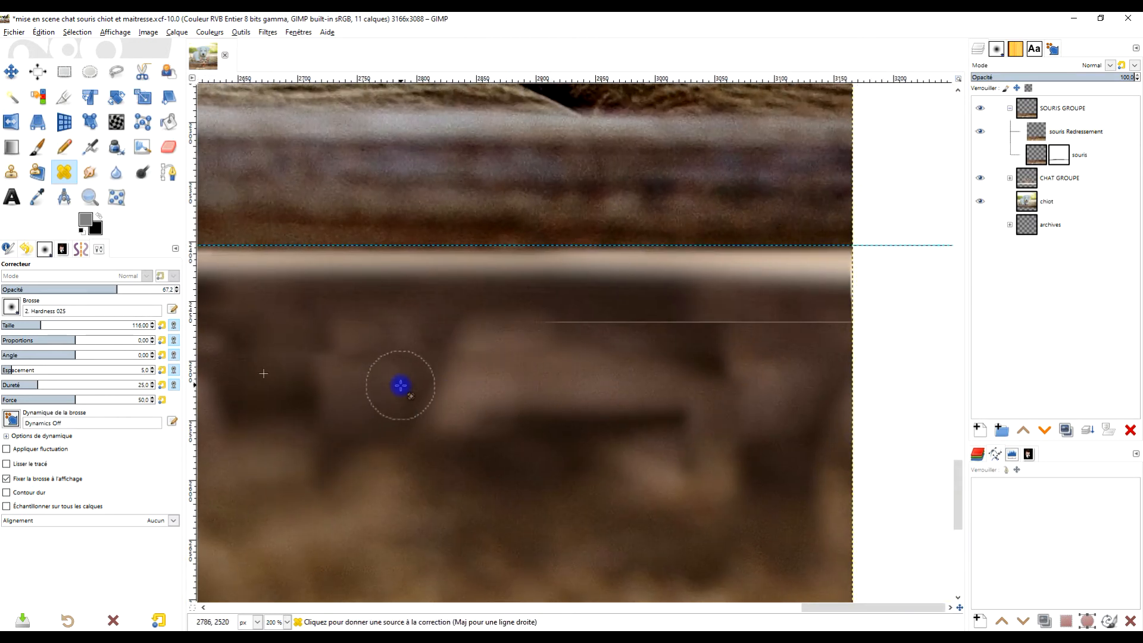
left_click(387, 387, "ctrl")
left_click(489, 375, "ctrl")
mouse_move(487, 332)
left_mouse_down()
mouse_move(837, 330)
mouse_move(792, 330)
left_mouse_up()
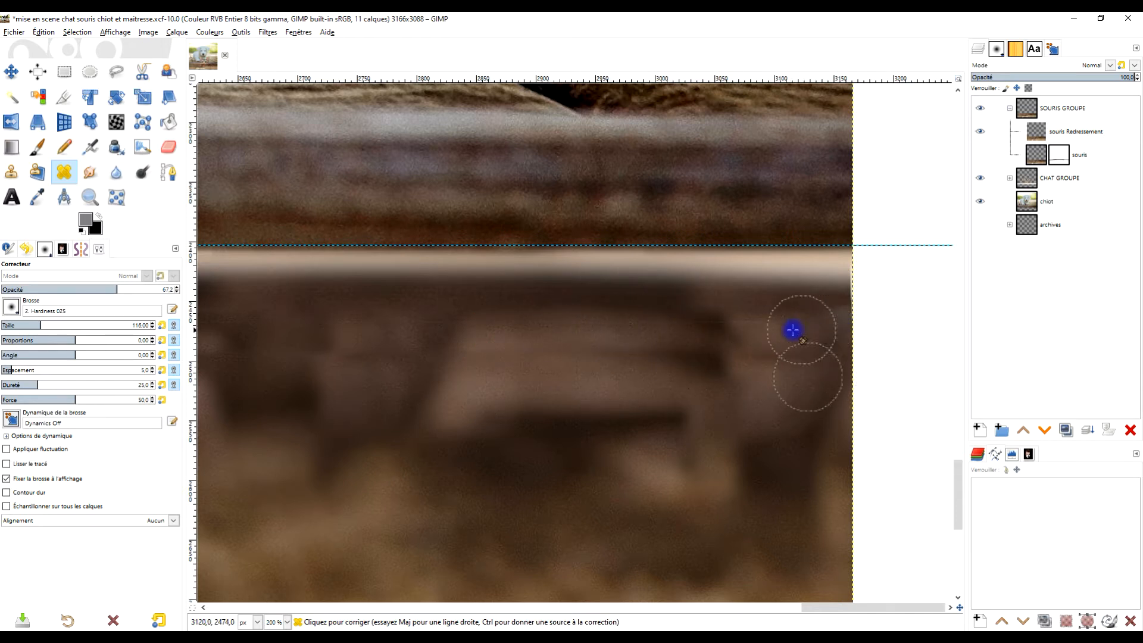
Heal the remaining seam traces below the table edge, from the middle of the right-hand background back towards the mouse
scroll(441, 357, "down", 3, "ctrl")
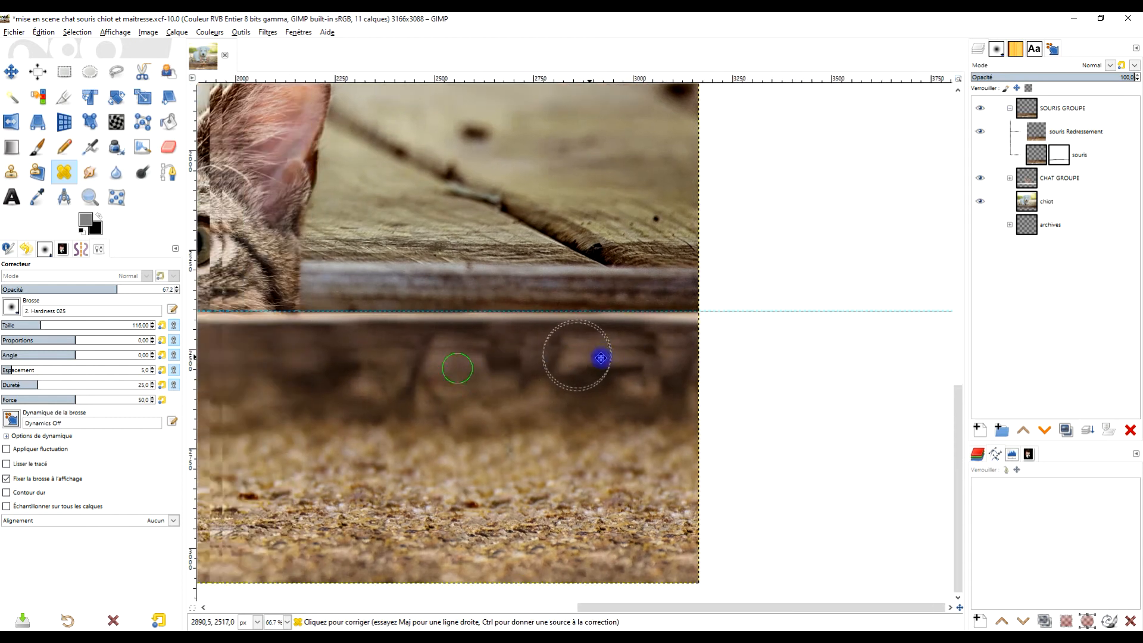
scroll(601, 358, "up", 1, "ctrl")
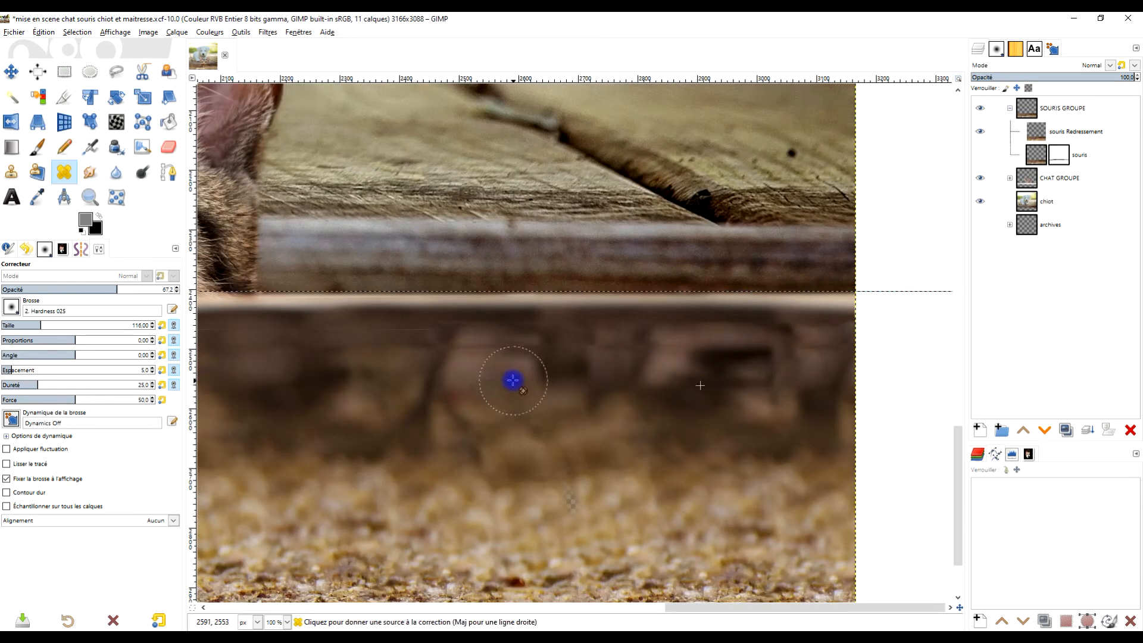
left_click(490, 391, "ctrl")
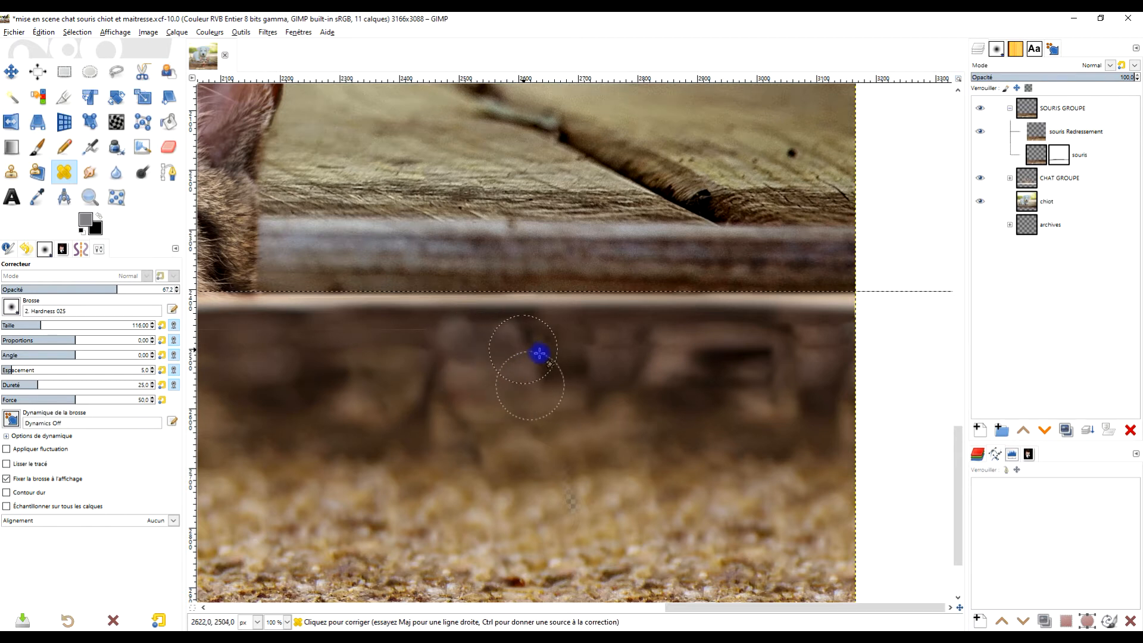
scroll(543, 350, "left", 5)
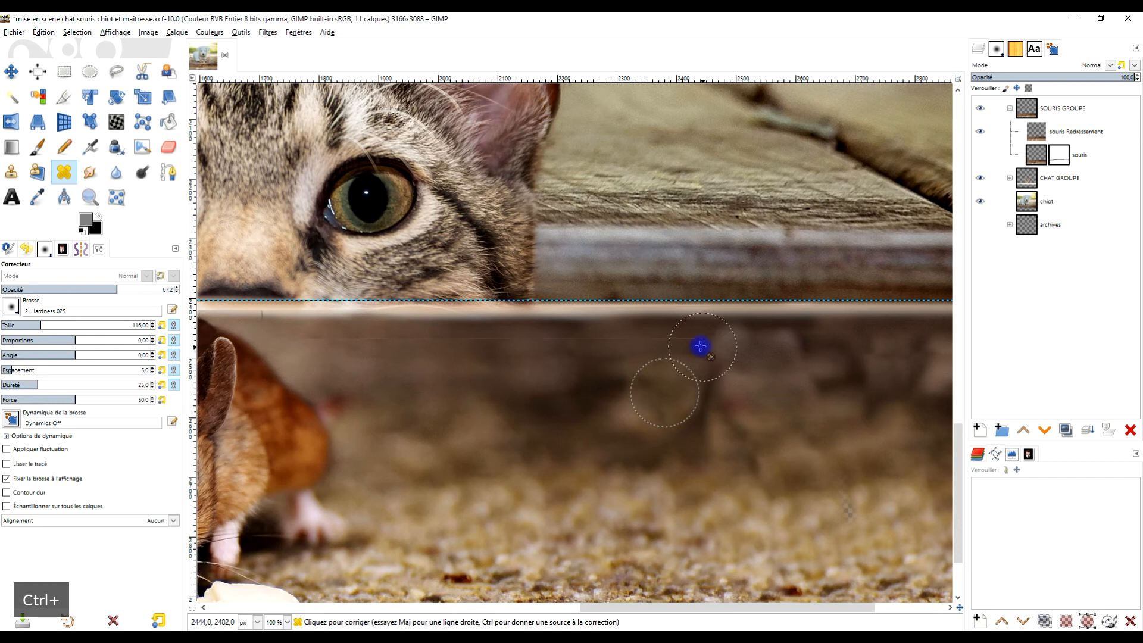
mouse_move(569, 350)
left_mouse_down()
mouse_move(458, 353)
mouse_move(502, 352)
left_mouse_up()
left_click(465, 375, "ctrl")
left_click(449, 378, "ctrl")
mouse_move(426, 352)
left_mouse_down()
mouse_move(320, 348)
mouse_move(348, 353)
left_mouse_up()
left_click(370, 380, "ctrl")
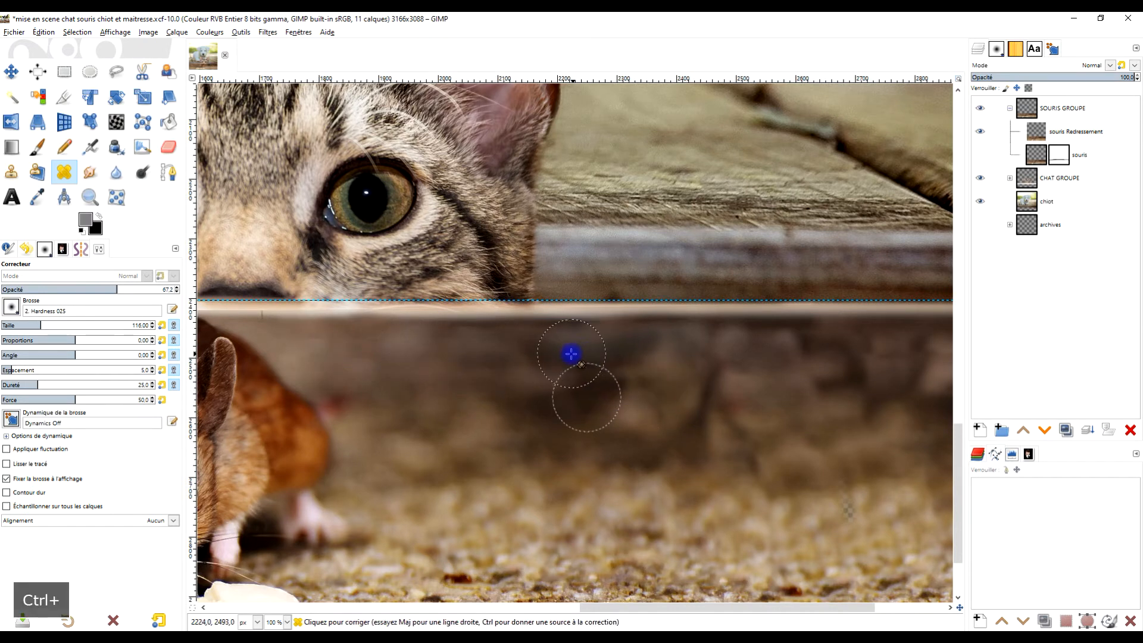
Heal the horizontal seam in the blurred background between the left image edge and the mouse, sampling the area just above it
scroll(600, 352, "down", 3)
scroll(447, 381, "up", 3)
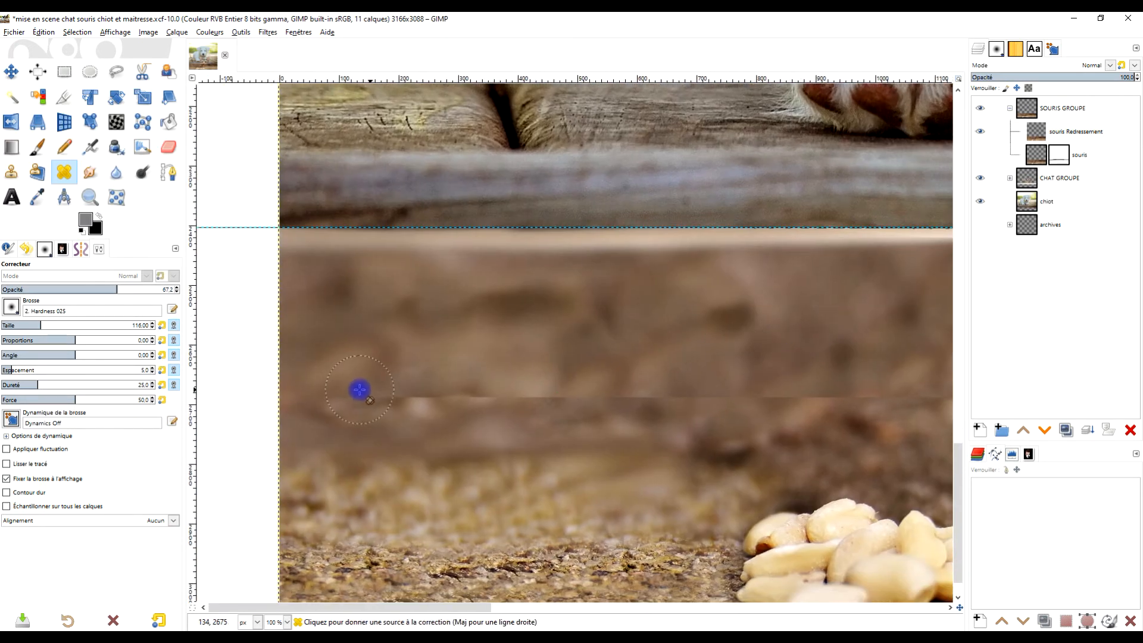
left_click(349, 344, "ctrl")
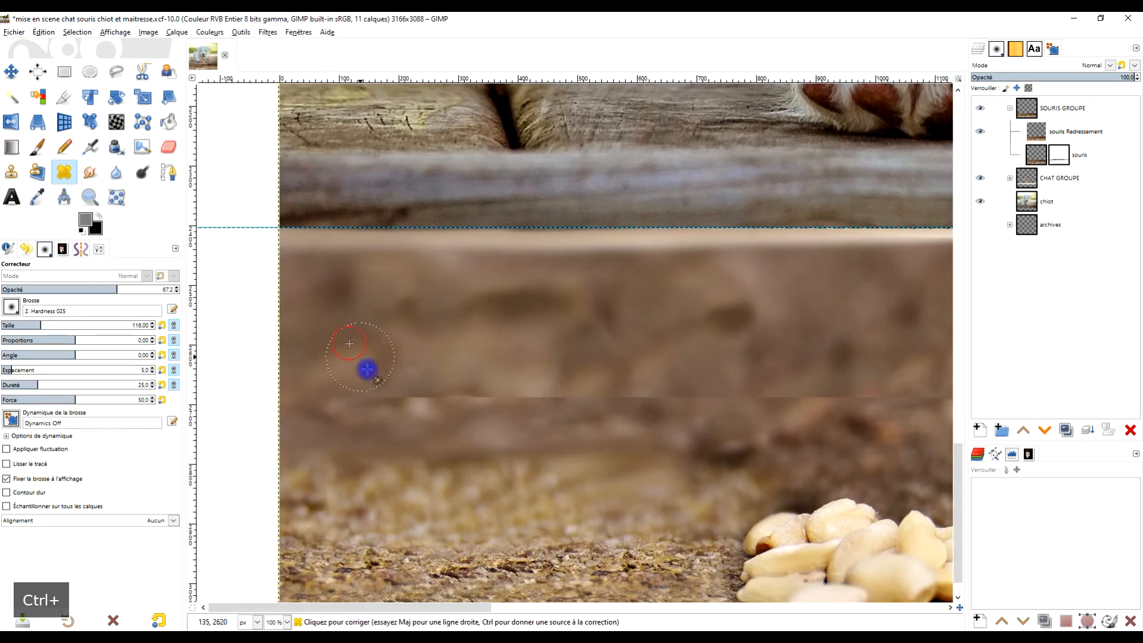
left_click_drag(369, 399, 875, 408)
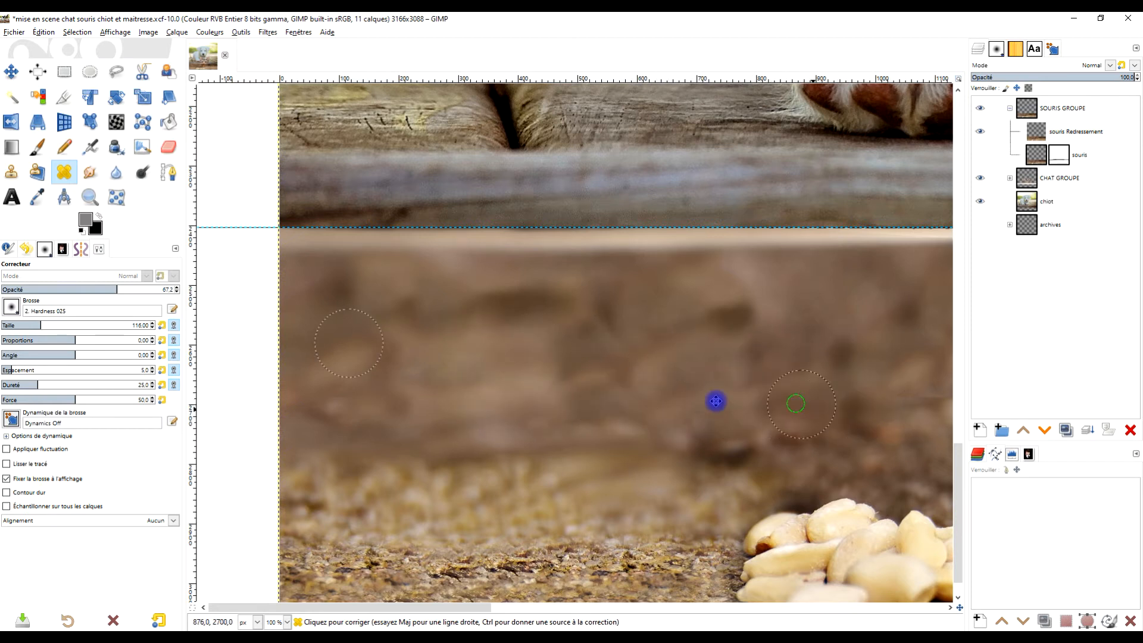
left_click_drag(716, 401, 457, 400)
left_click(546, 346, "ctrl")
mouse_move(548, 393)
left_mouse_down()
mouse_move(661, 399)
mouse_move(646, 395)
left_mouse_up()
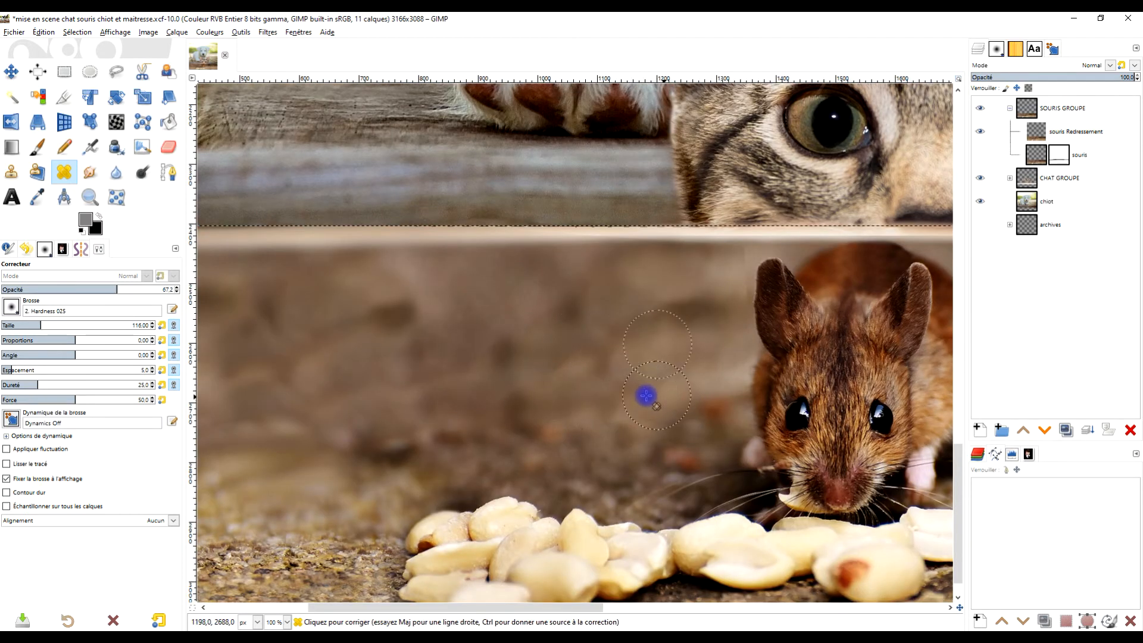
Heal the background around the mouse's back and ears below the table edge, sampling beside its back
scroll(613, 388, "down", 3)
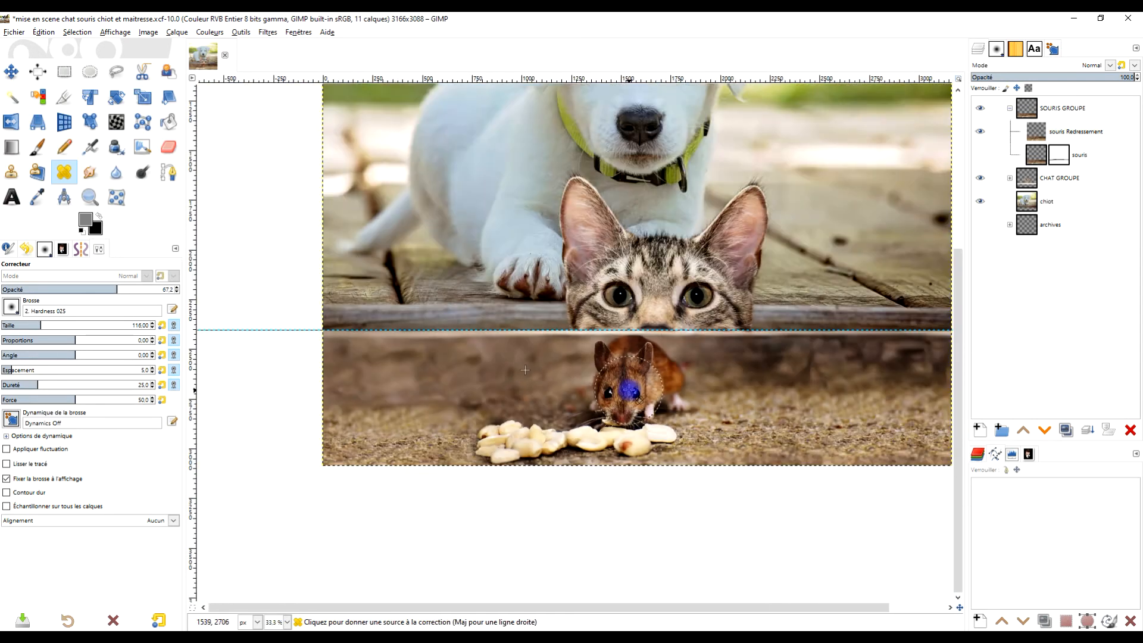
scroll(630, 390, "up", 4)
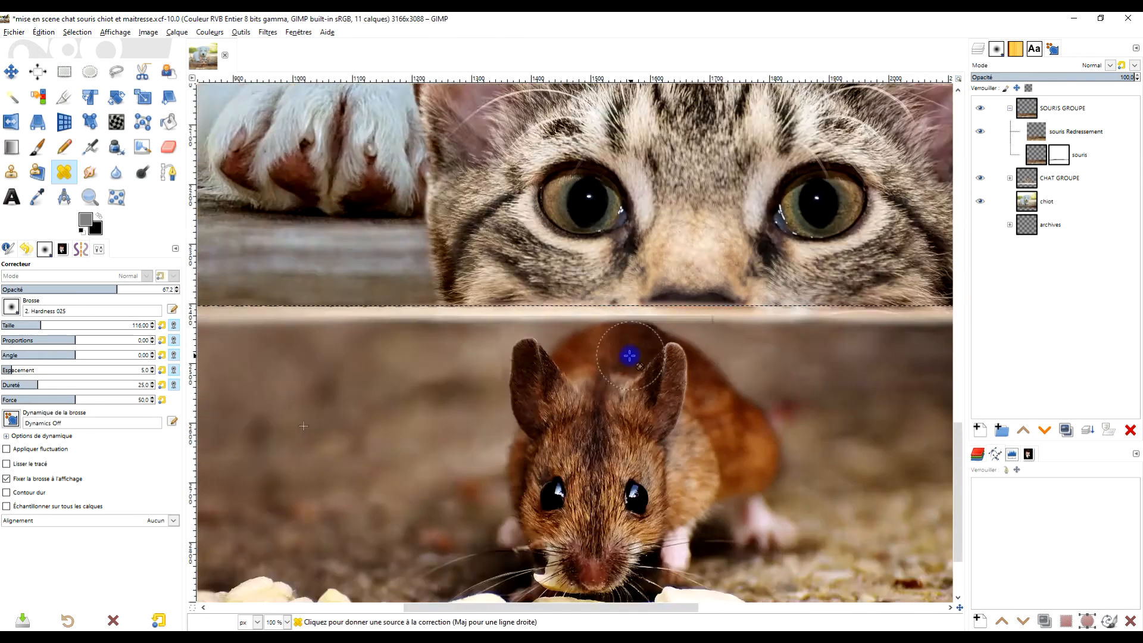
scroll(630, 356, "down", 2)
scroll(717, 360, "up", 3)
left_click(770, 364, "ctrl")
left_click_drag(669, 387, 583, 416)
left_click_drag(578, 369, 552, 396)
Select a rectangle about 1389 × 141 px across the guide, from below the puppy's paw to just past the cat's cheek
left_click(65, 72)
scroll(345, 284, "down", 2)
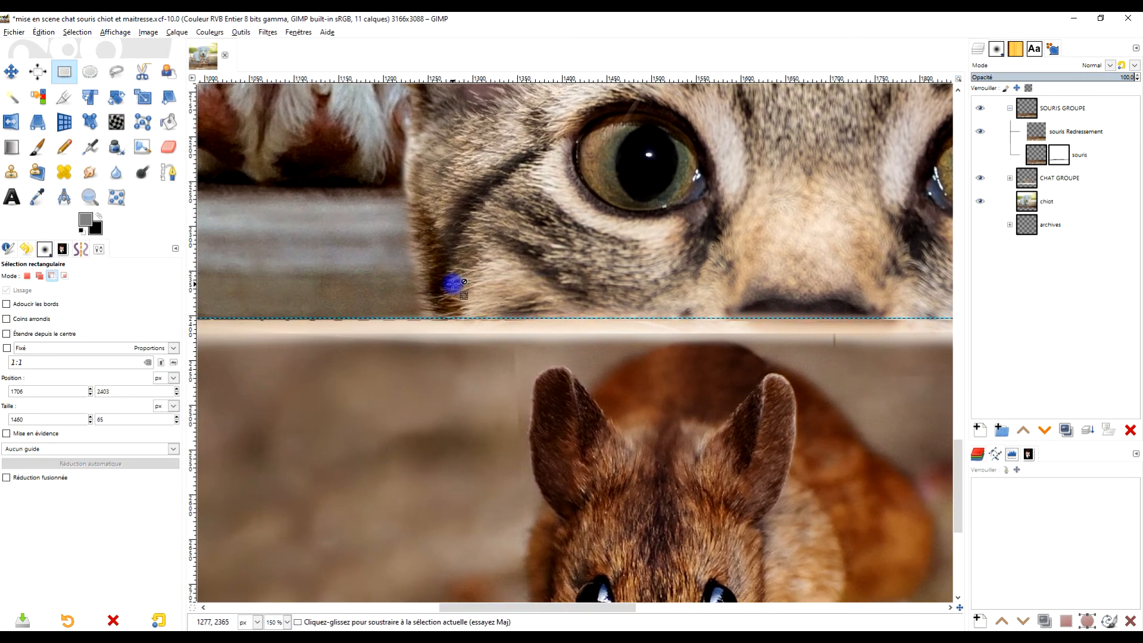
left_click_drag(274, 254, 826, 311)
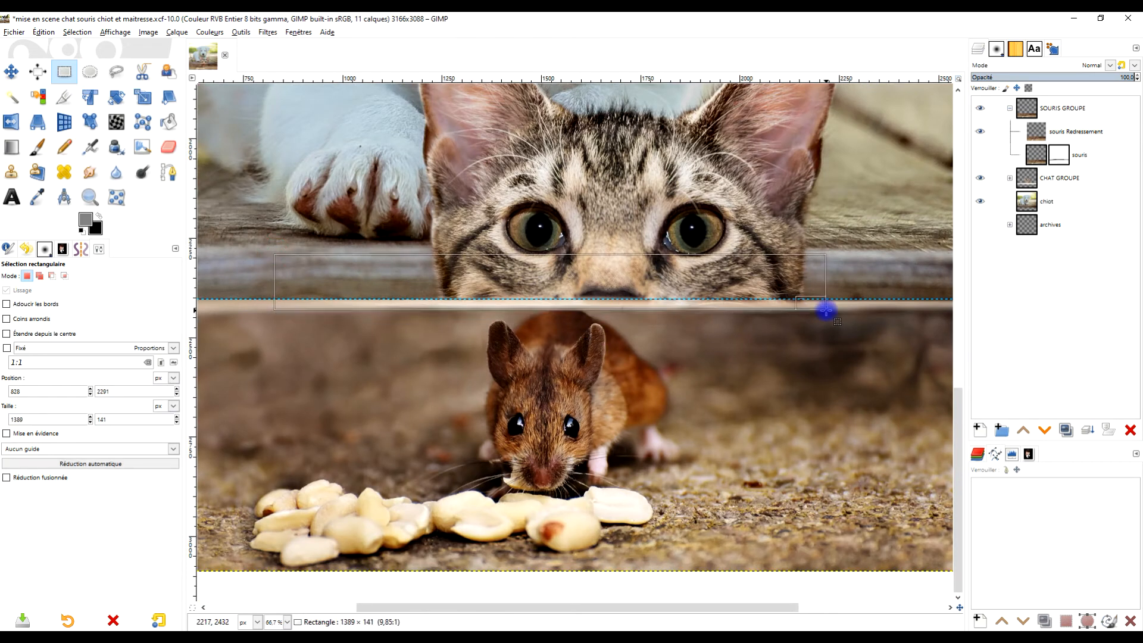
scroll(793, 296, "up", 2)
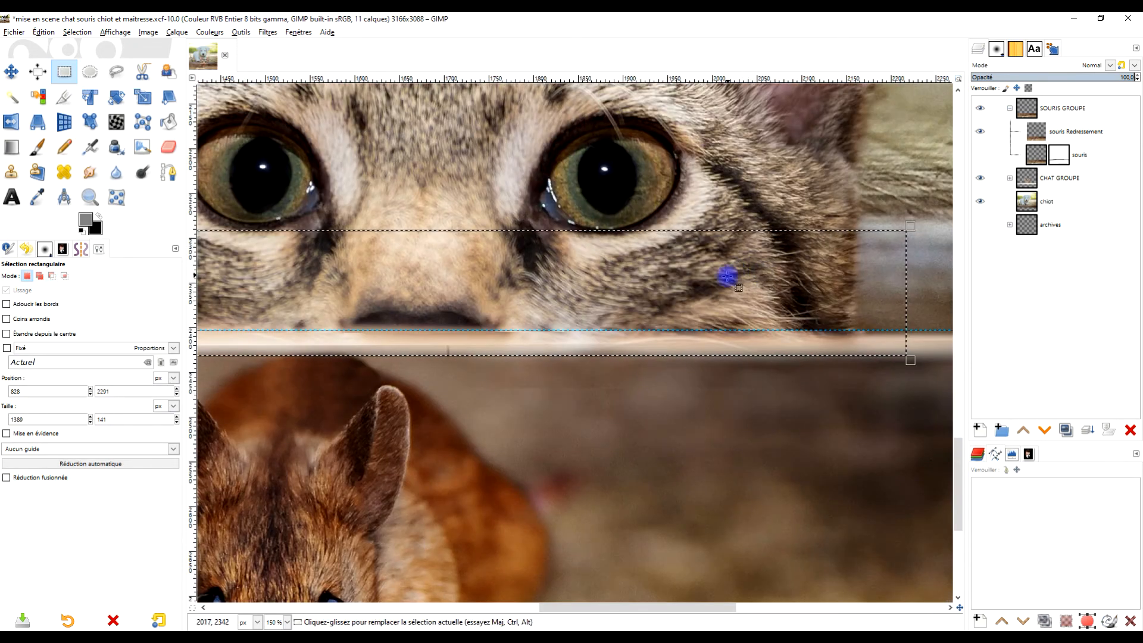
left_click_drag(639, 398, 967, 399)
left_click_drag(620, 366, 866, 381)
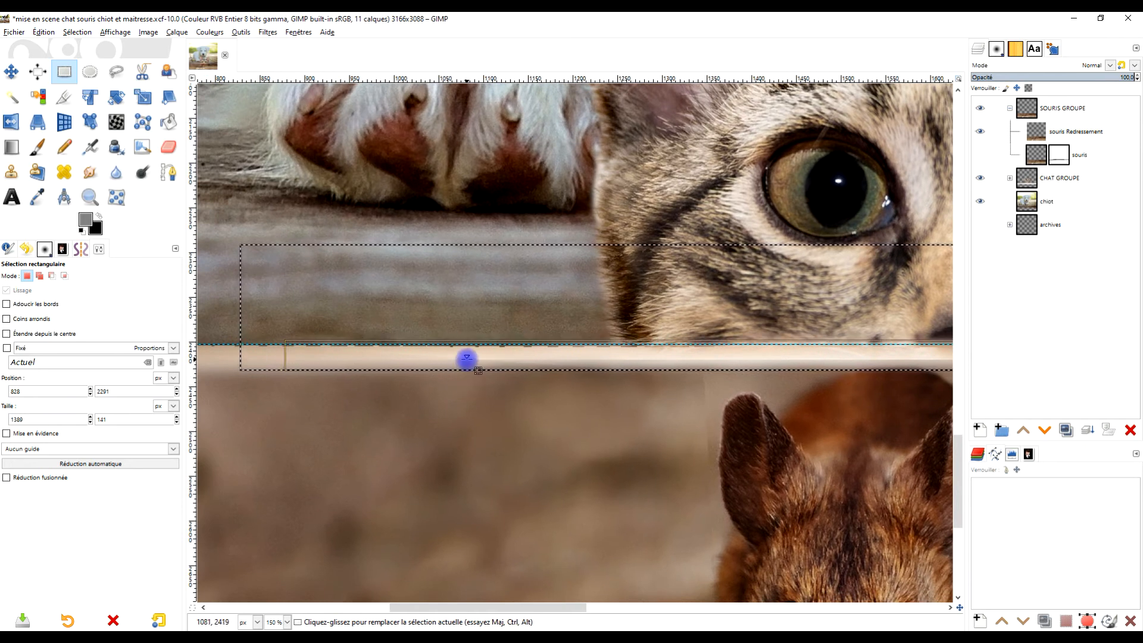
Reduce the selection's height to 138 px and paint over the pale table-edge strip from the puppy's paw to the mouse with a beige sampled from it
left_click_drag(564, 383, 409, 395)
left_click_drag(589, 373, 626, 355)
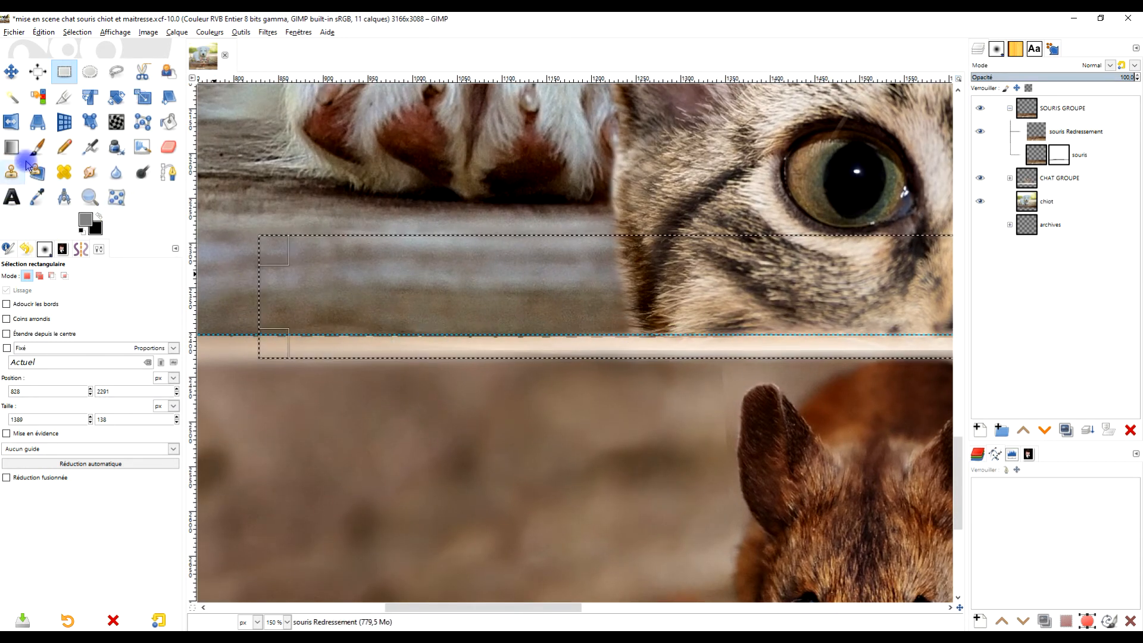
left_click(37, 147)
left_click(317, 354, "ctrl")
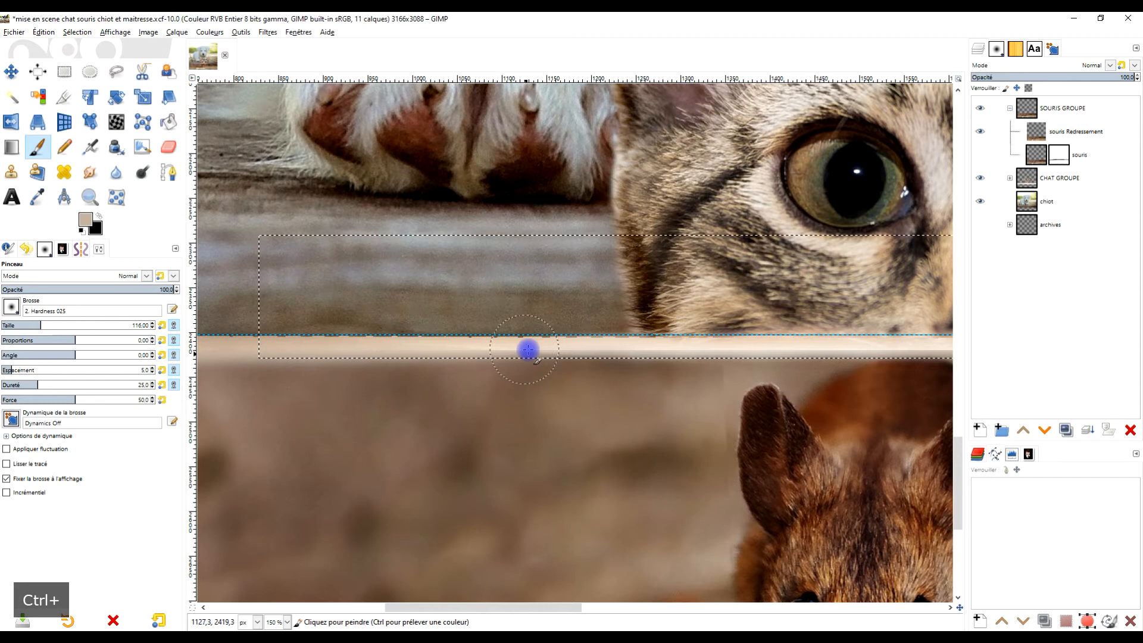
left_click_drag(528, 349, 296, 358)
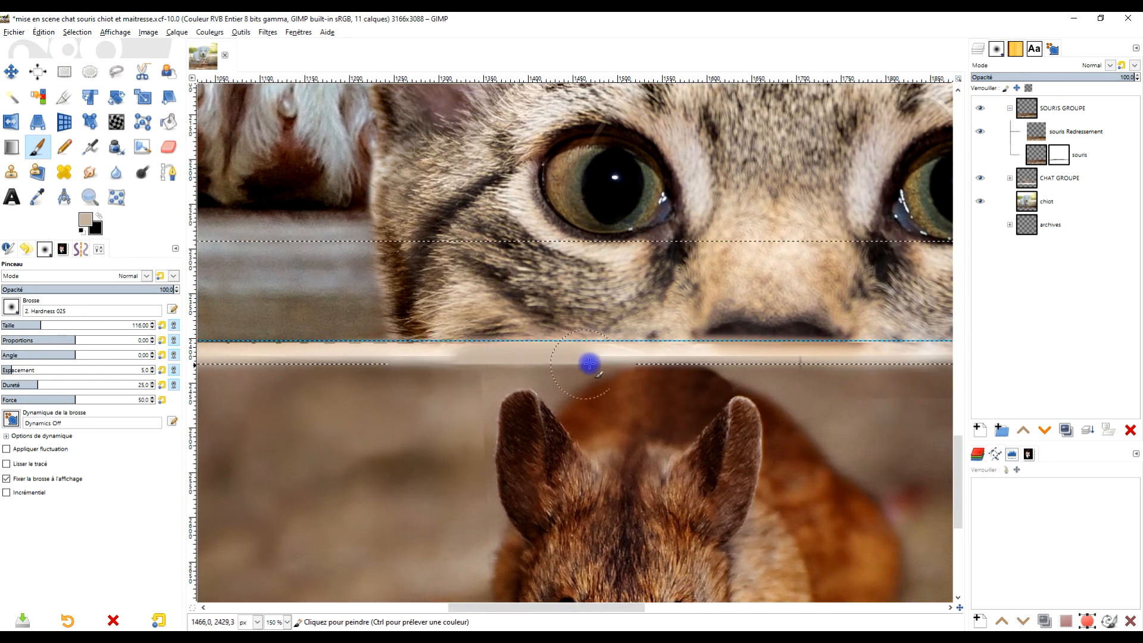
left_click_drag(790, 369, 256, 365)
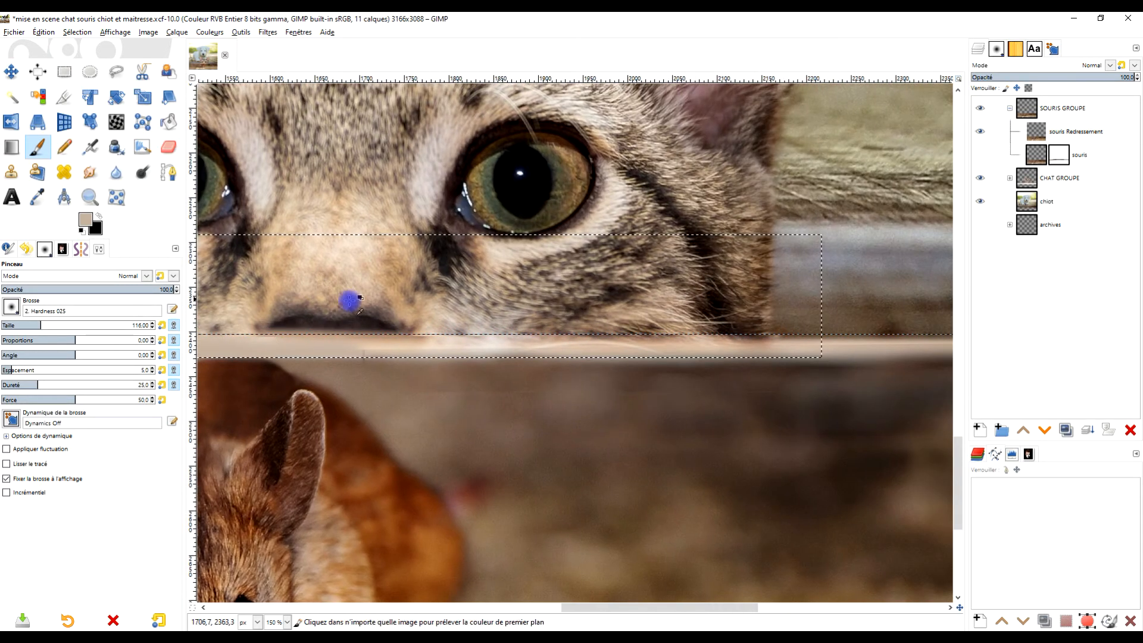
Sample lighter and greyer beiges from the strip below the cat's nose and paint over its uneven patch there
left_click(417, 353, "ctrl")
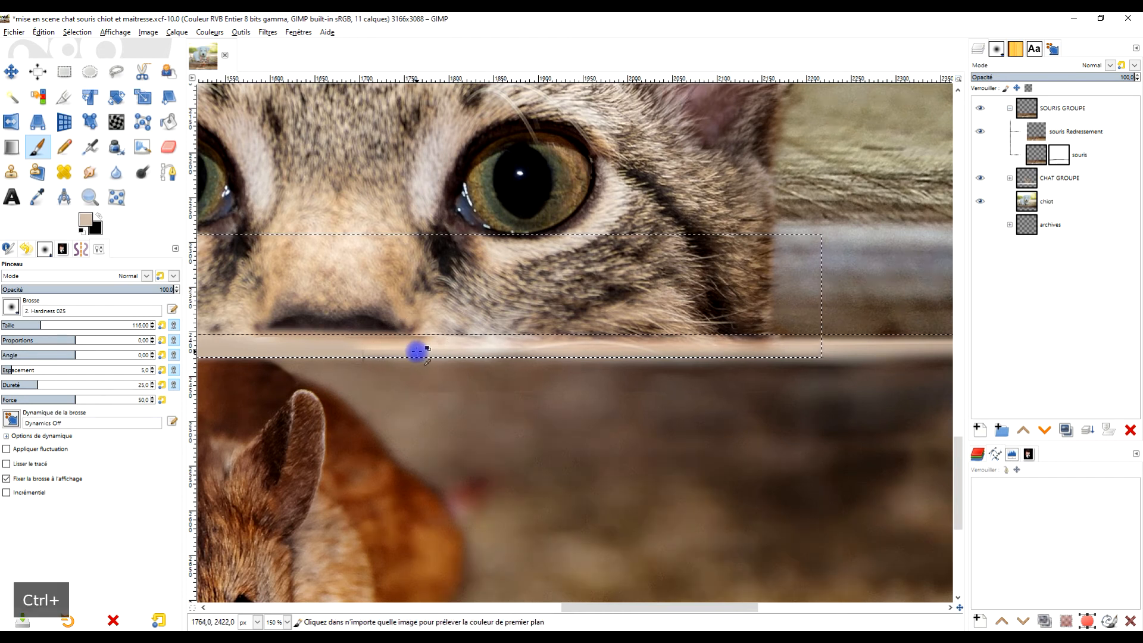
left_click(450, 351, "ctrl")
left_click(85, 221)
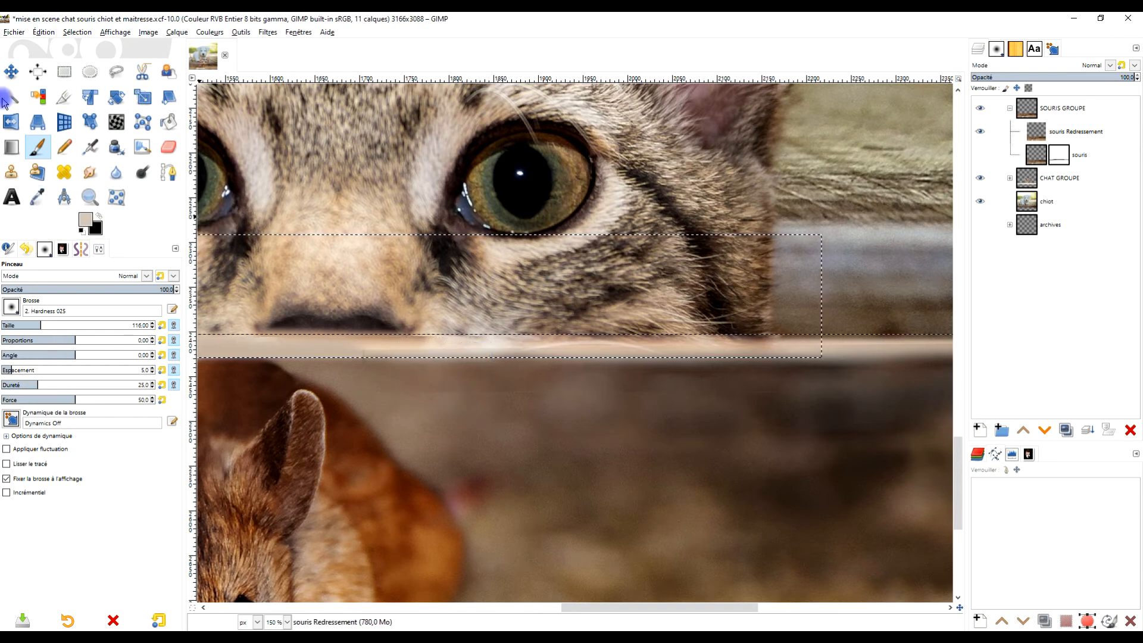
key("ctrl")
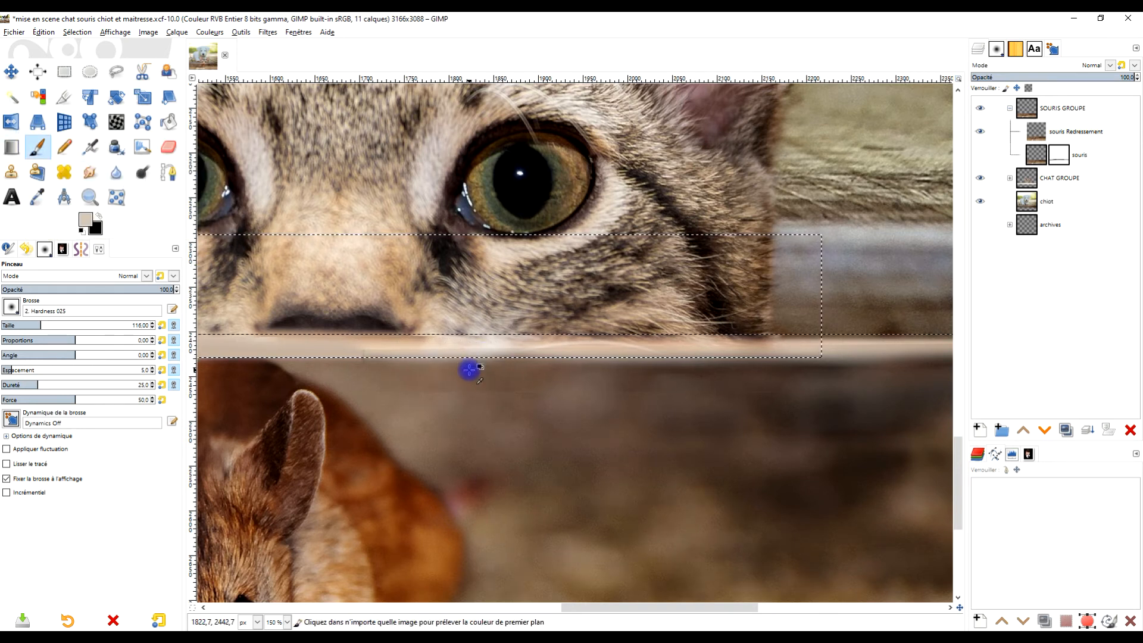
left_click(475, 356, "ctrl")
left_click(388, 345)
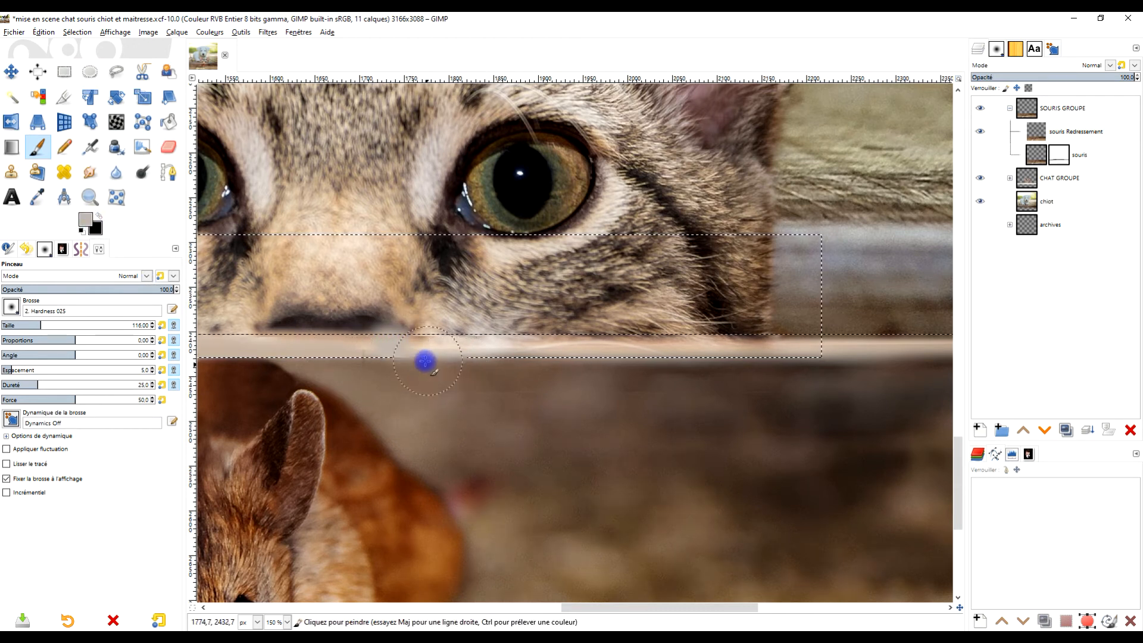
Try to paint the strip under the cat's cheek with a brown sampled from the background beneath it
left_click(703, 370, "ctrl")
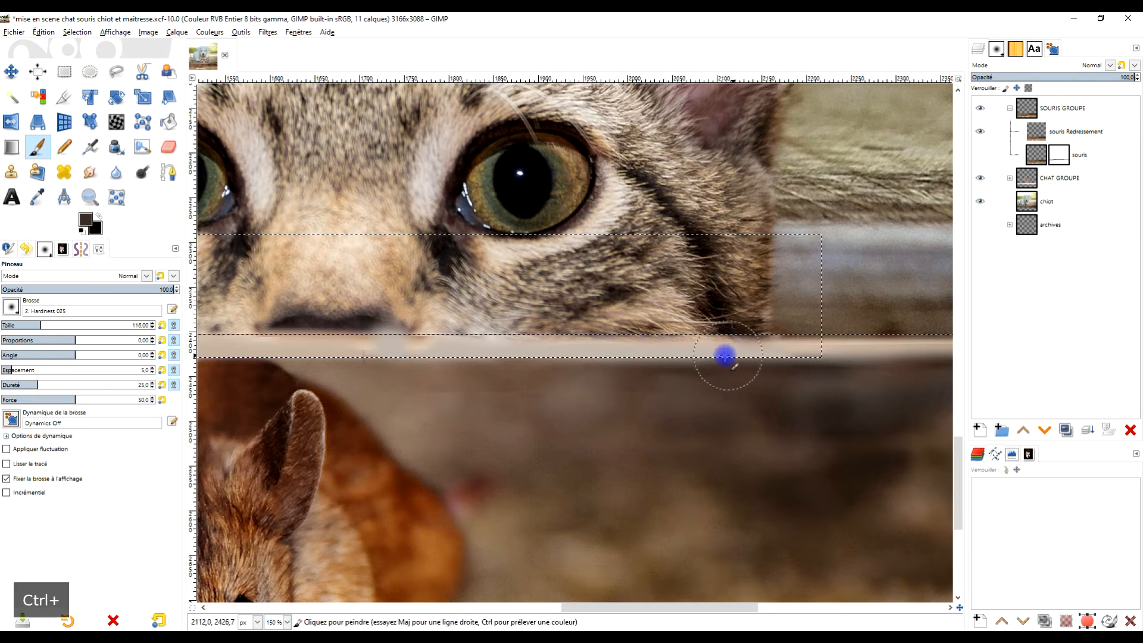
key("ctrl+z")
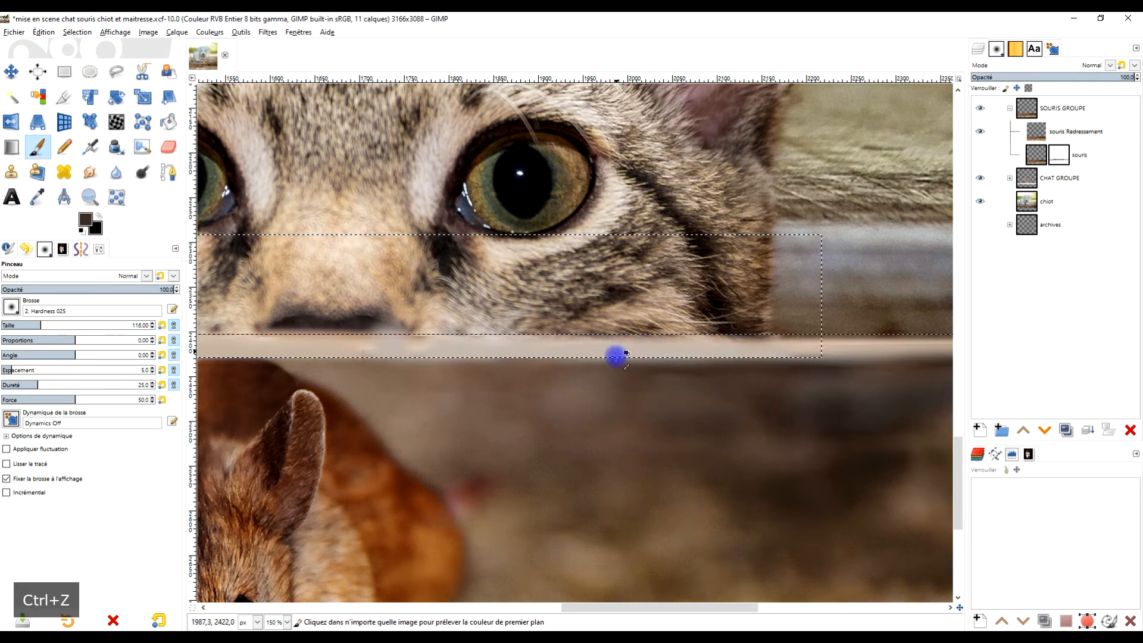
left_click(568, 392, "ctrl")
mouse_move(713, 360)
left_mouse_down()
mouse_move(814, 363)
mouse_move(334, 363)
left_mouse_up()
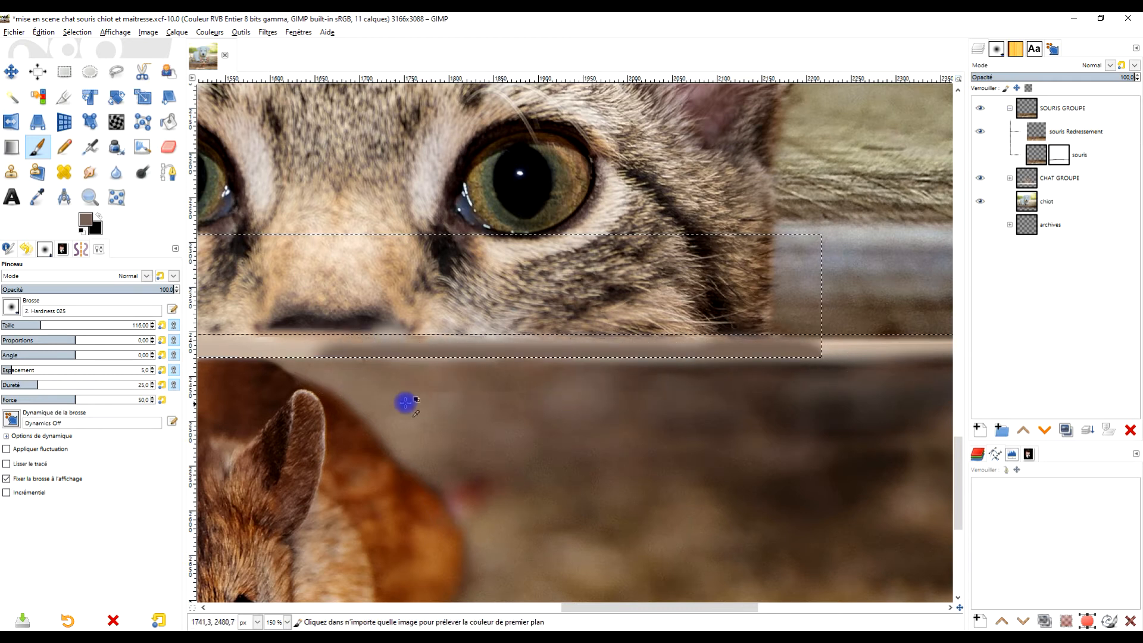
scroll(345, 383, "down", 3)
scroll(334, 391, "up", 4)
key("ctrl+z")
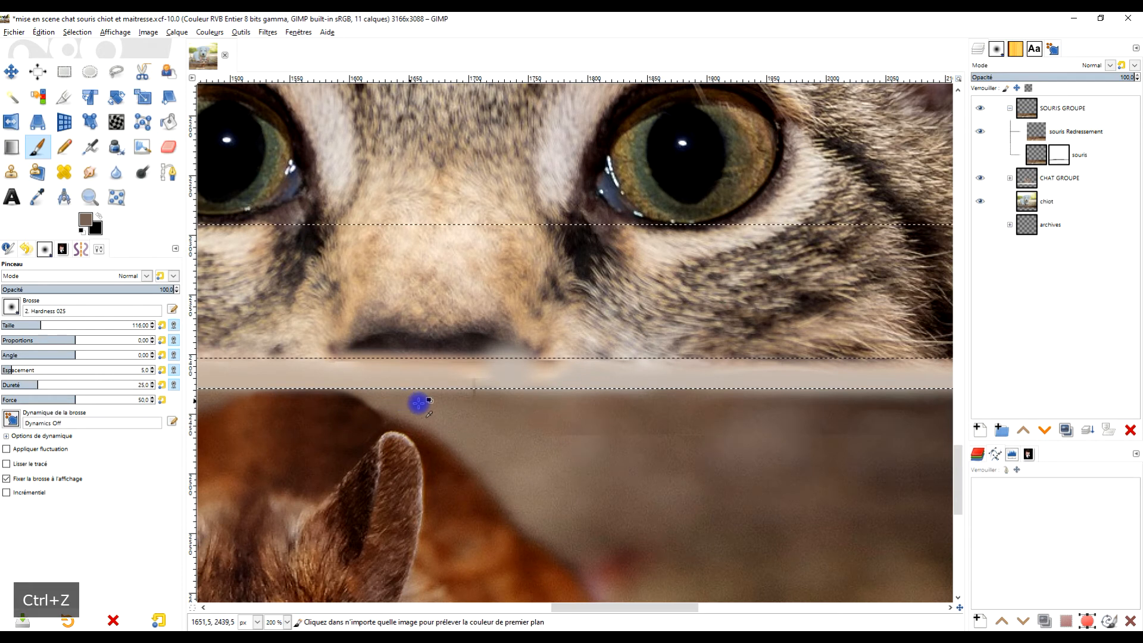
Paint the table-edge strip beneath the cat's nose and cheek with a beige sampled from the strip itself
scroll(562, 420, "up", 1)
left_click(602, 384, "ctrl")
mouse_move(605, 381)
left_mouse_down()
mouse_move(635, 389)
mouse_move(544, 382)
mouse_move(904, 385)
mouse_move(305, 377)
mouse_move(315, 392)
mouse_move(774, 373)
left_mouse_up()
left_click_drag(702, 368, 324, 369)
Darken the lower side of the strip under the cat's cheek using a dark brown sampled just below it
scroll(508, 419, "down", 3)
scroll(476, 424, "right", 5)
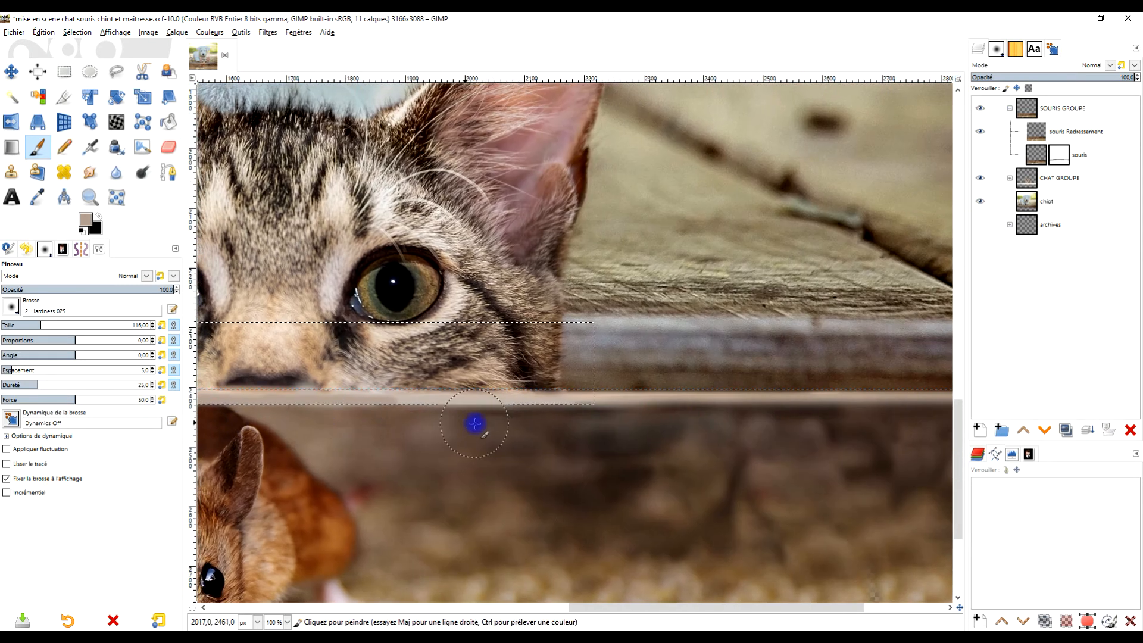
left_click(464, 416, "ctrl")
left_click_drag(466, 415, 560, 423)
scroll(508, 429, "down", 3)
left_click_drag(478, 440, 610, 436)
scroll(610, 437, "up", 3)
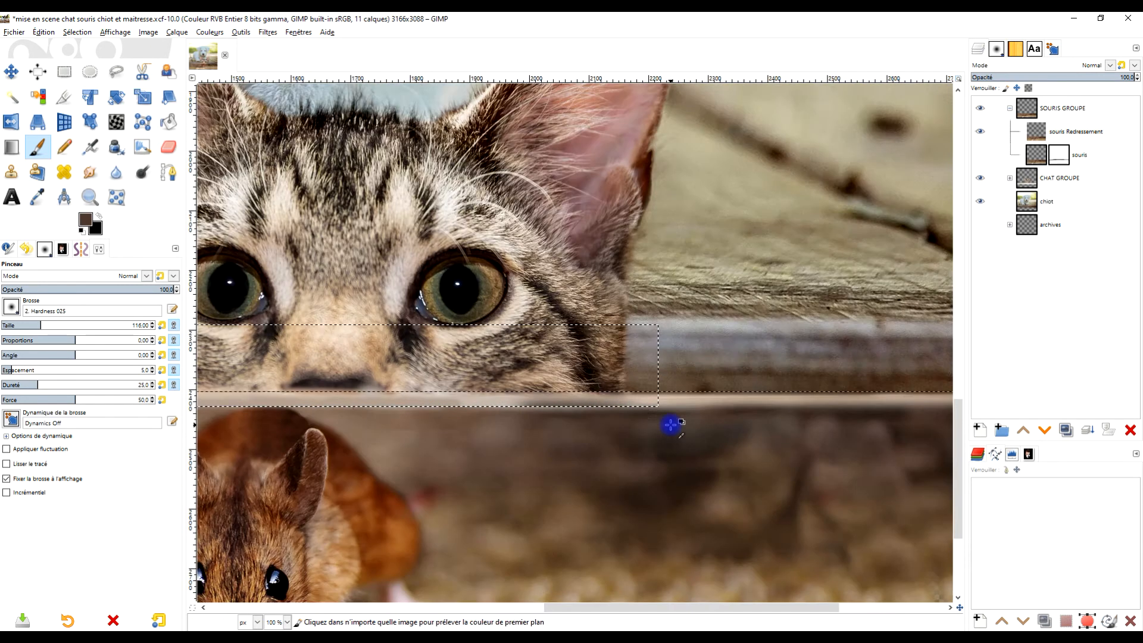
Replace the selection with a 1496 × 69 px rectangle just below the guide, from beside the mouse past the right-hand image edge
scroll(498, 463, "left", 1)
left_click(76, 70)
left_click(625, 429)
scroll(748, 438, "down", 1)
scroll(668, 423, "right", 5)
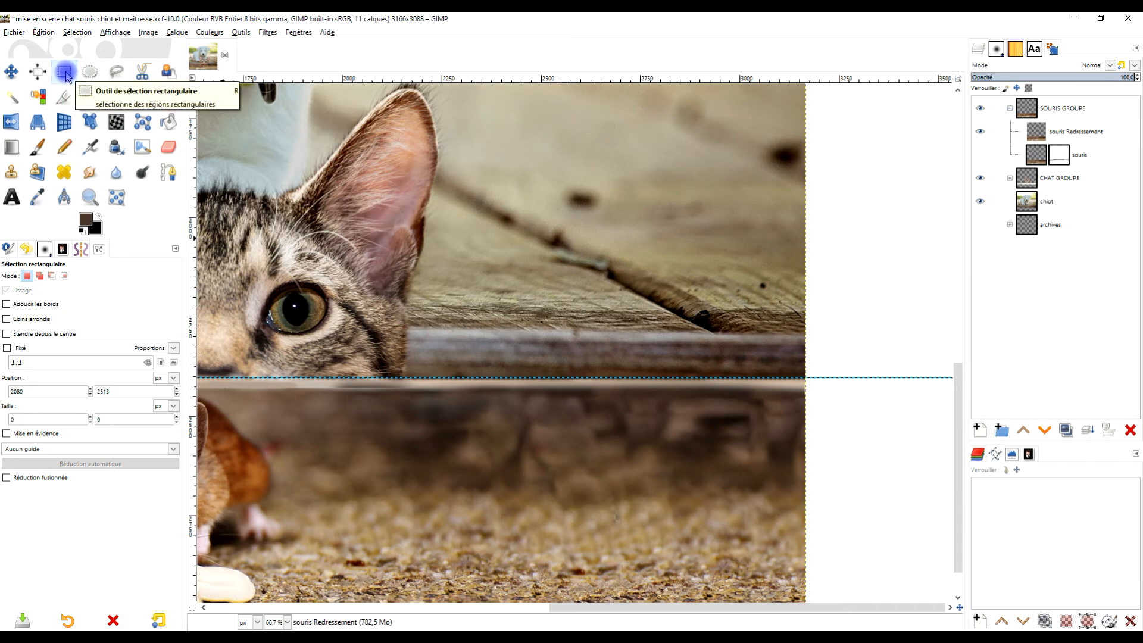
left_click_drag(824, 358, 230, 405)
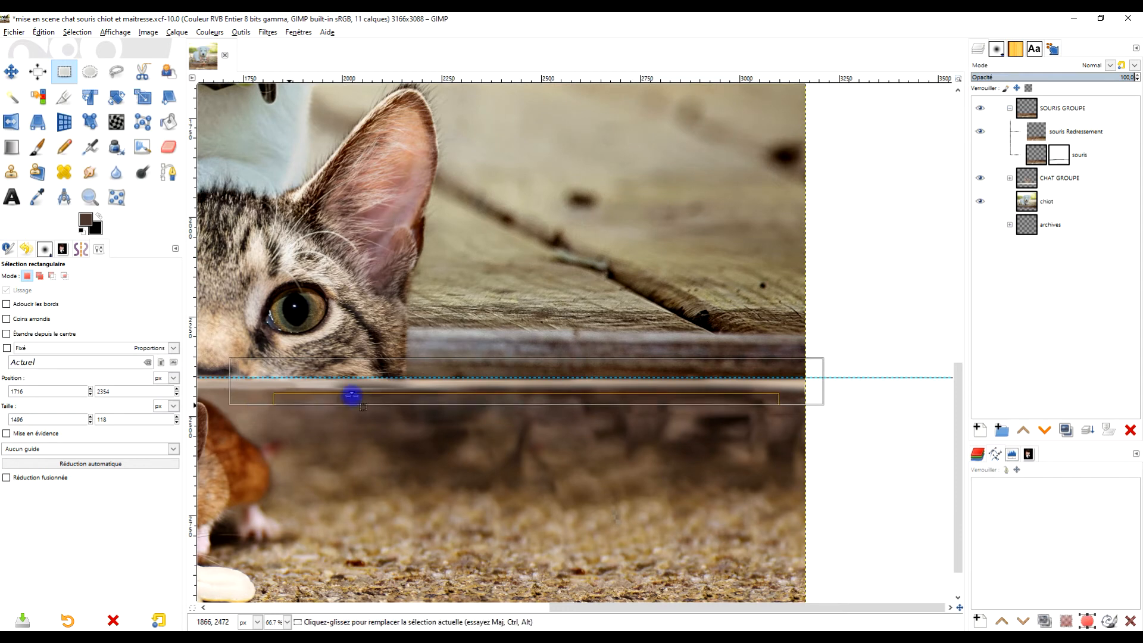
left_click_drag(533, 355, 529, 393)
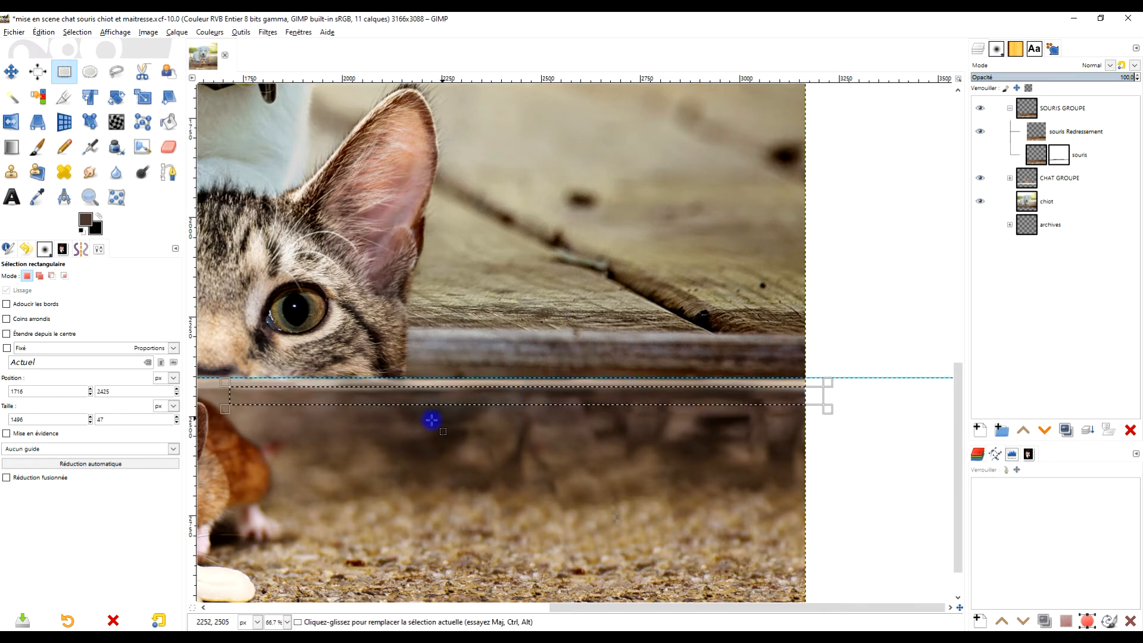
scroll(781, 455, "up", 2, "ctrl")
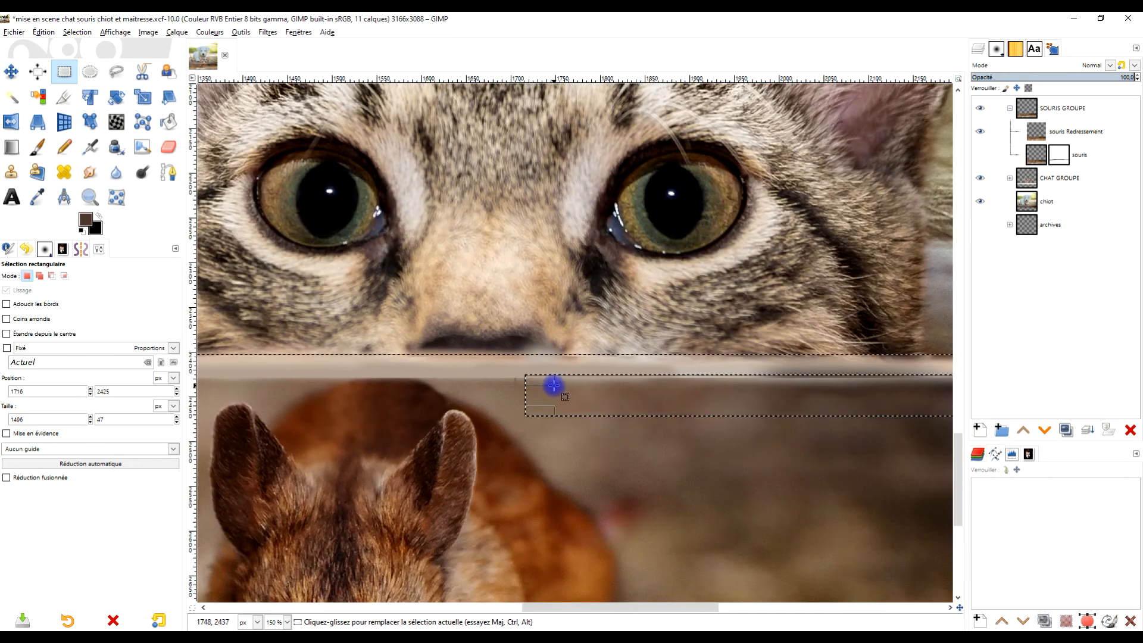
left_click_drag(591, 382, 595, 363)
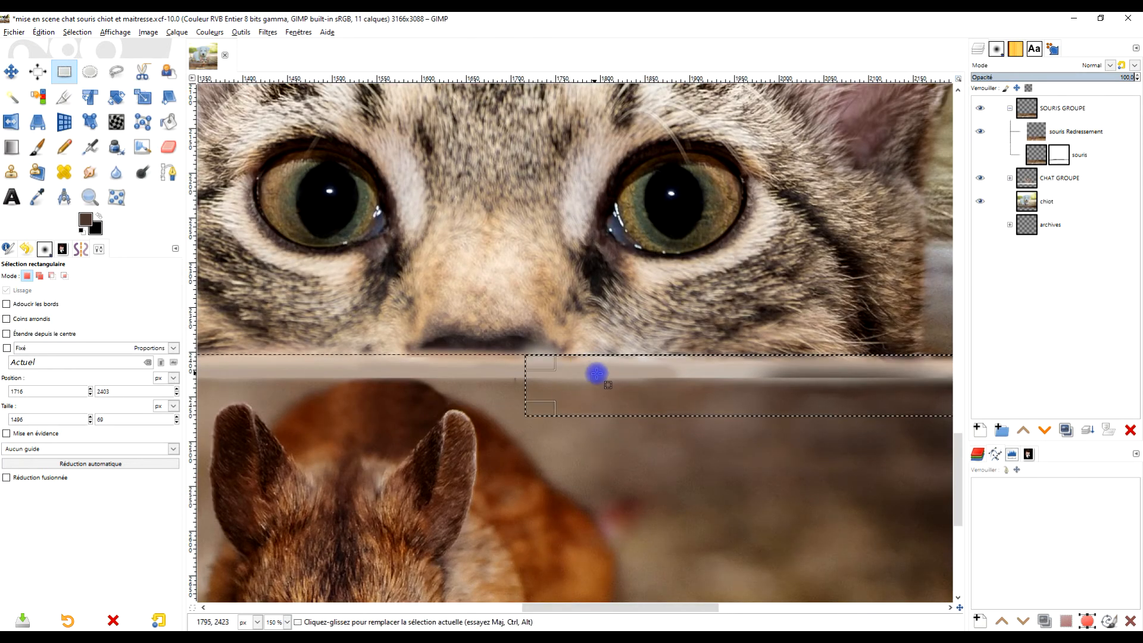
Add a 353 × 29 px rectangle above the mouse's ears to the selection, keeping its top on the guide
left_click(42, 277)
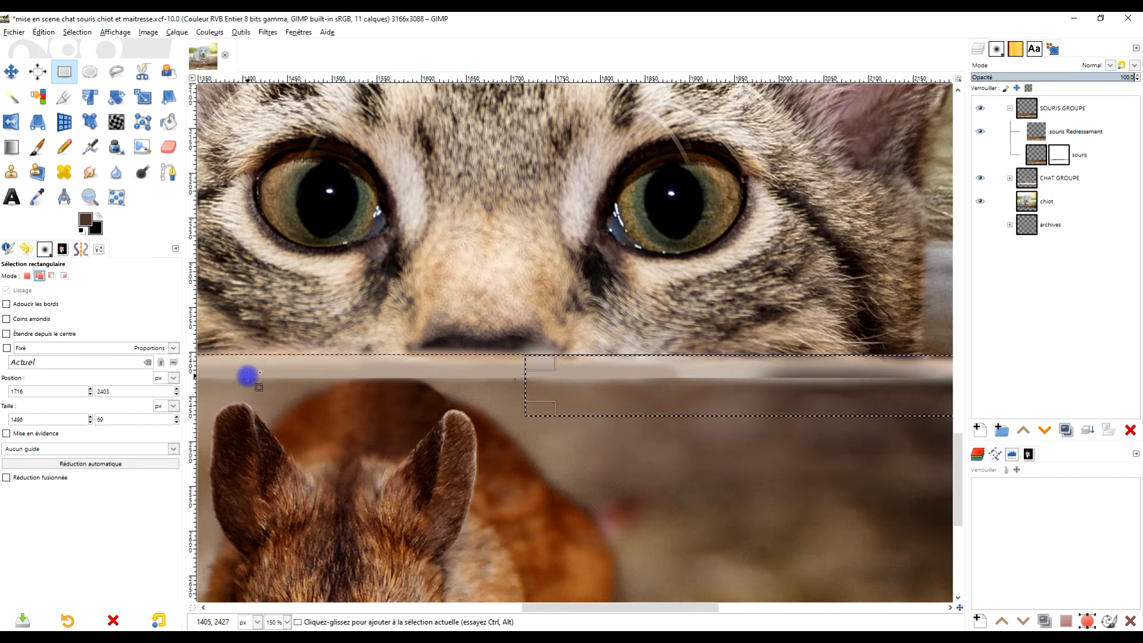
left_click_drag(211, 384, 526, 356)
left_click_drag(365, 382, 376, 368)
scroll(405, 424, "left", 2)
scroll(404, 424, "left", 5)
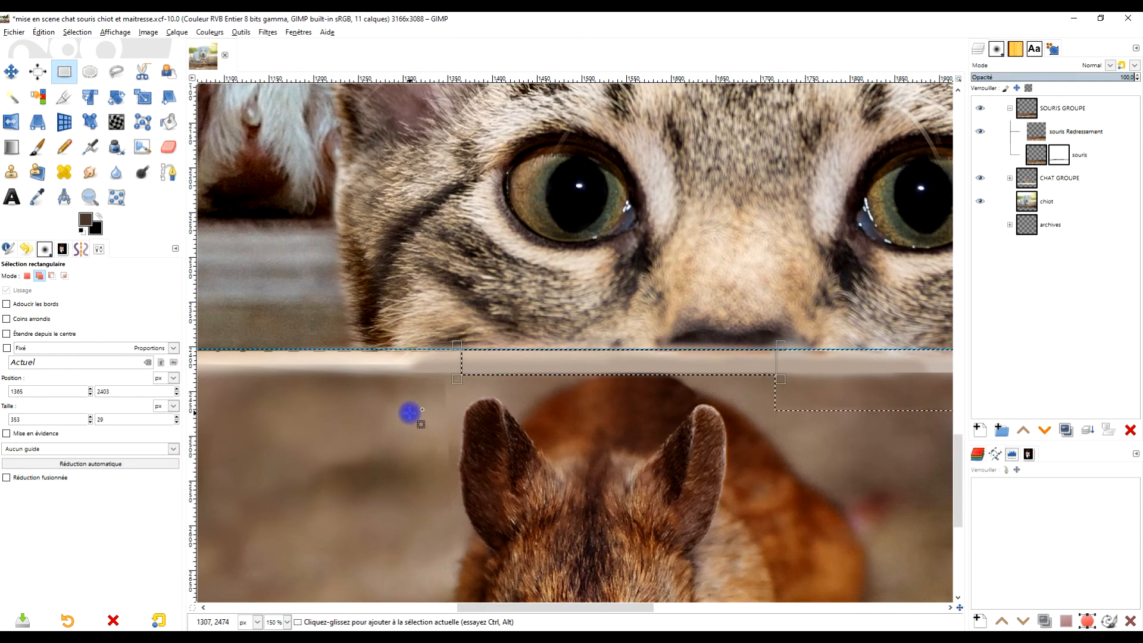
Extend the selection with an added 1352 × 58 px rectangle from the mouse to near the left image edge, and finalize it
left_click_drag(440, 415, 586, 407)
left_click_drag(541, 366, 325, 345)
scroll(357, 395, "down", 3, "ctrl")
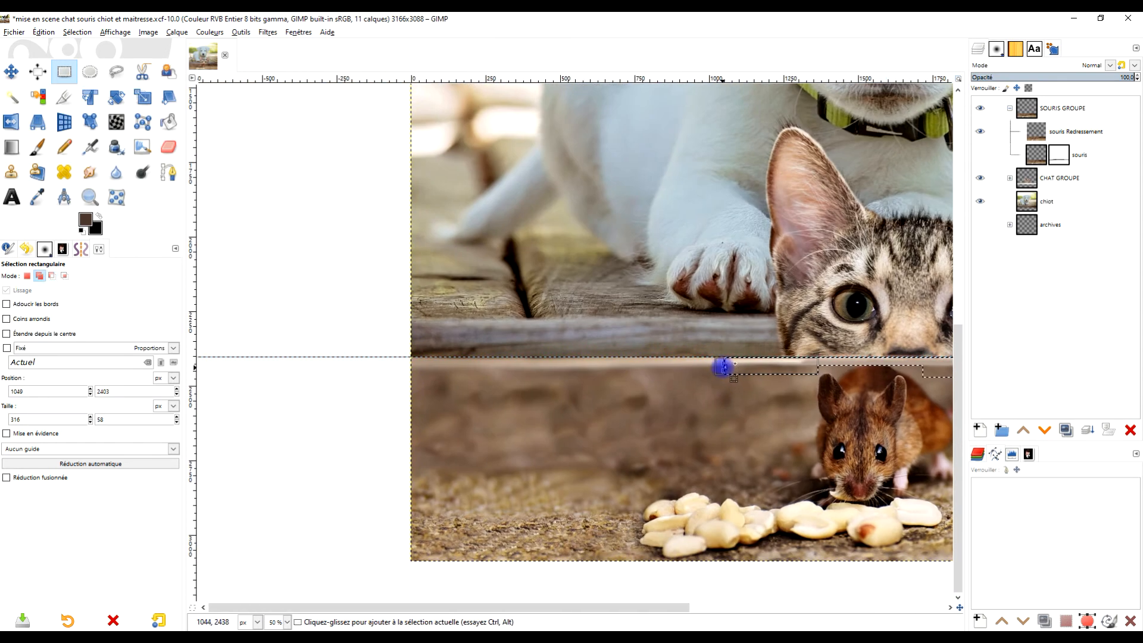
left_click_drag(723, 367, 482, 367)
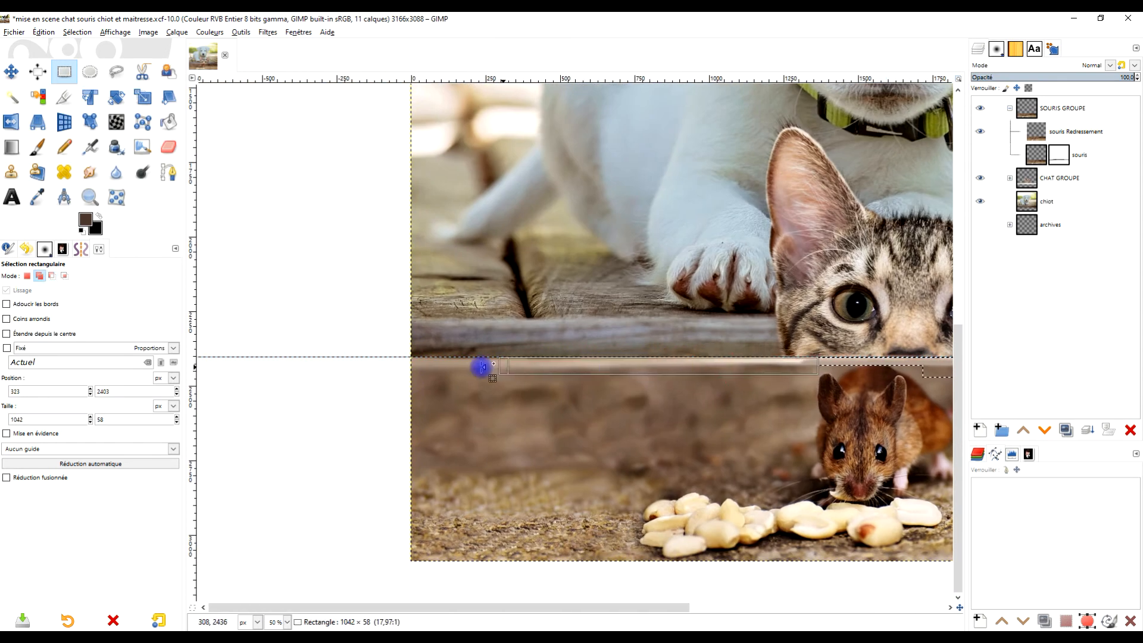
left_click_drag(410, 370, 413, 370)
scroll(729, 402, "down", 3, "ctrl")
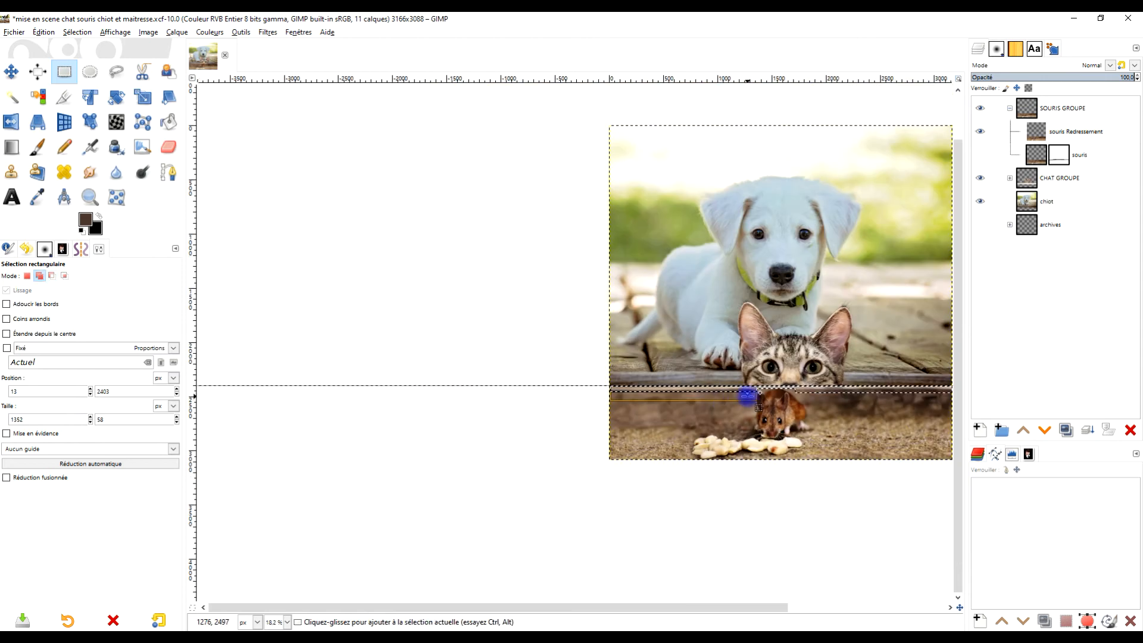
left_click_drag(746, 396, 429, 419)
scroll(435, 412, "up", 2, "ctrl")
scroll(434, 411, "up", 2, "ctrl")
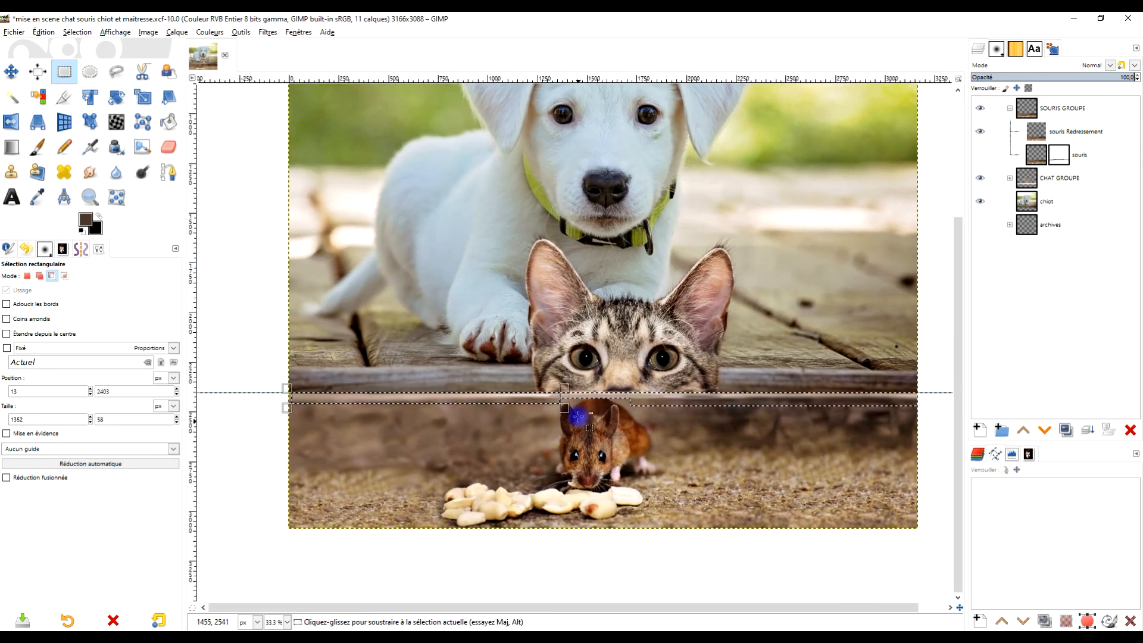
key("Return")
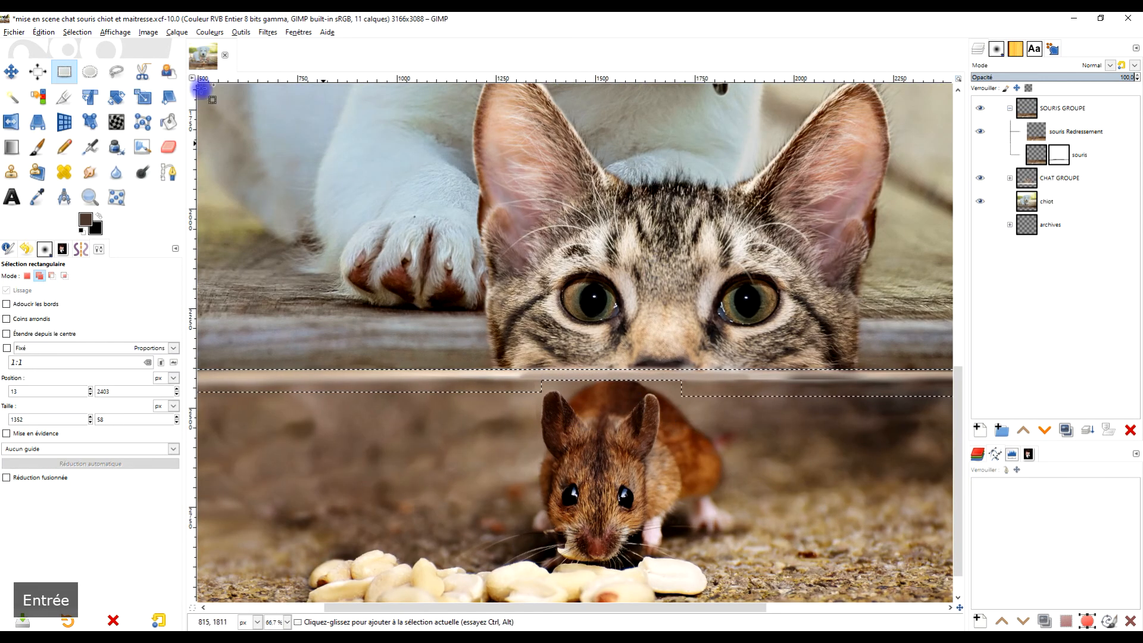
Apply a Gaussian blur of 10.09 in X and Y to the selected table-edge strip, and clear the selection
left_click(267, 34)
mouse_move(297, 94)
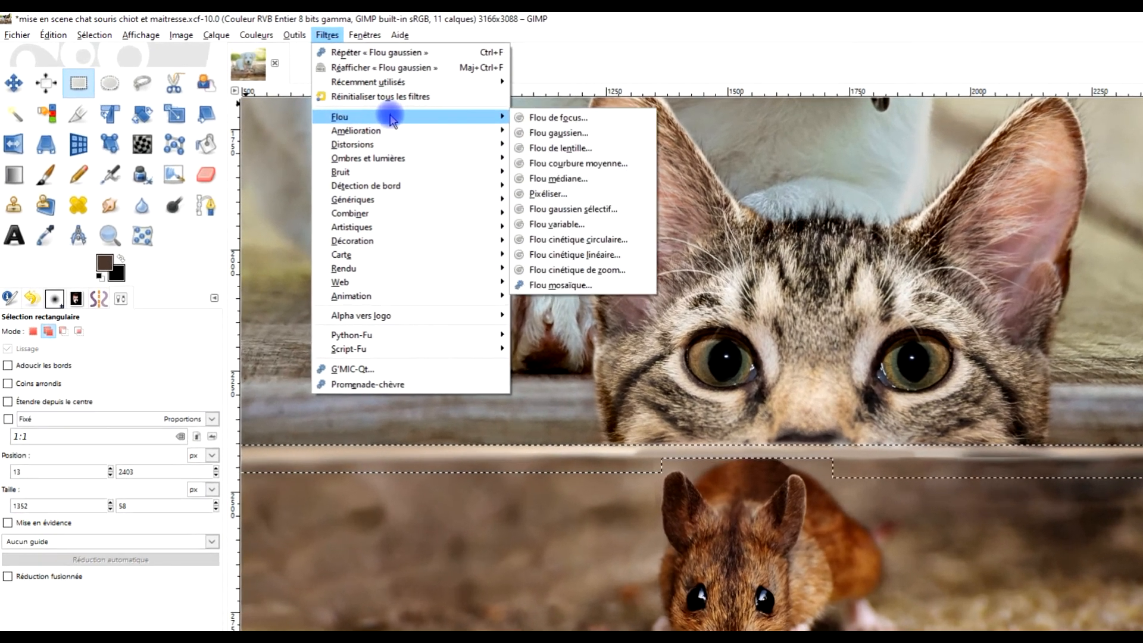
left_click(465, 110)
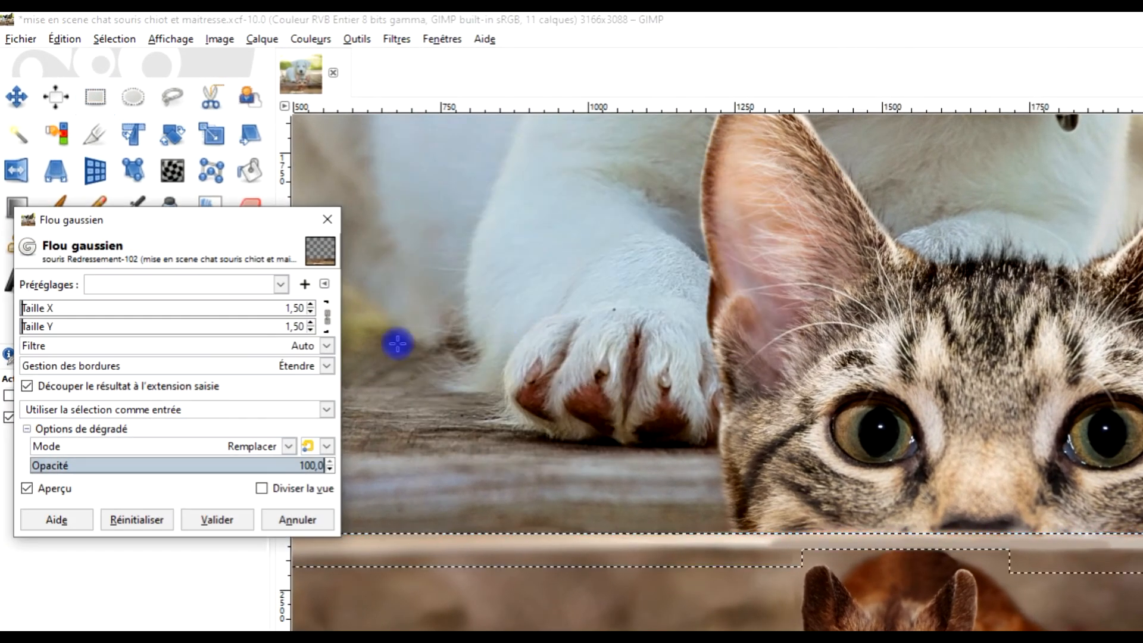
left_click_drag(38, 307, 48, 307)
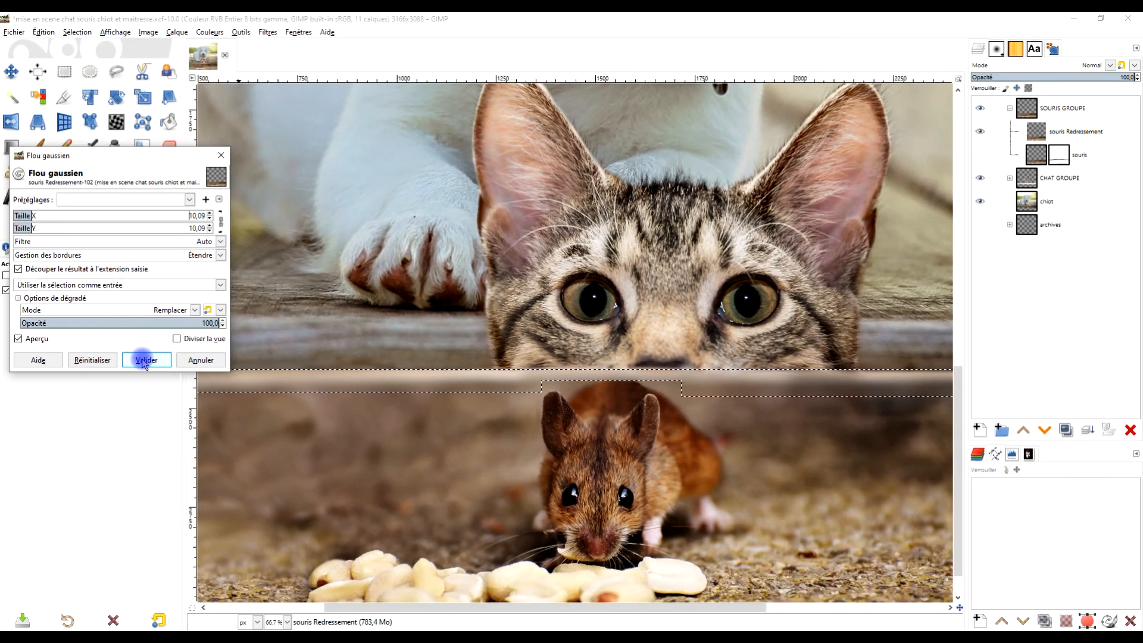
left_click(144, 361)
scroll(699, 380, "up", 4)
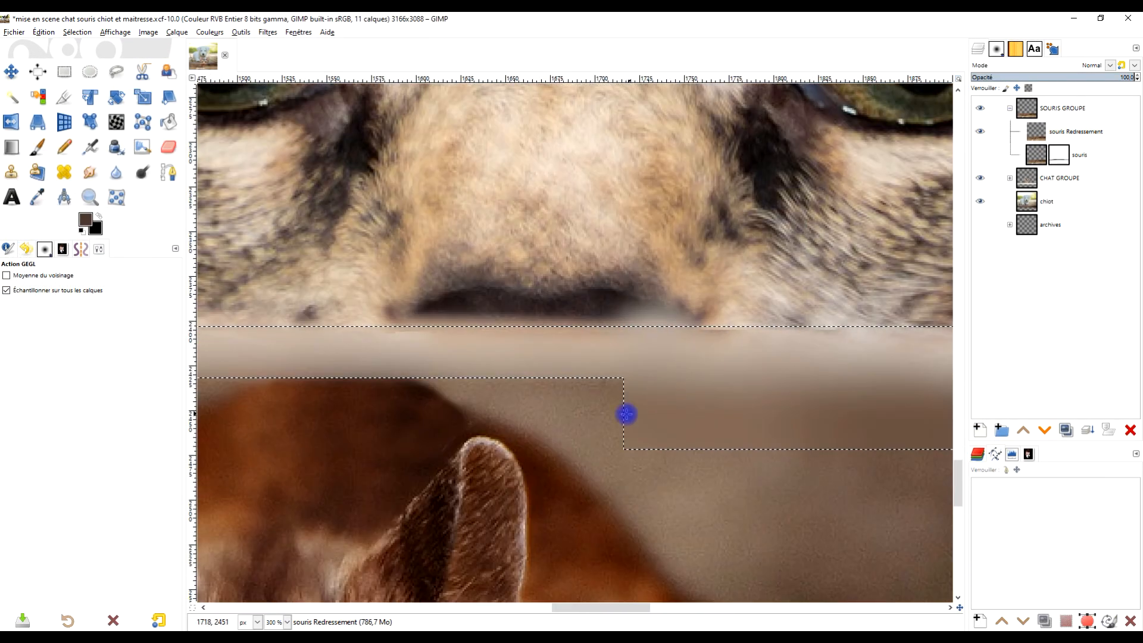
left_click(78, 32)
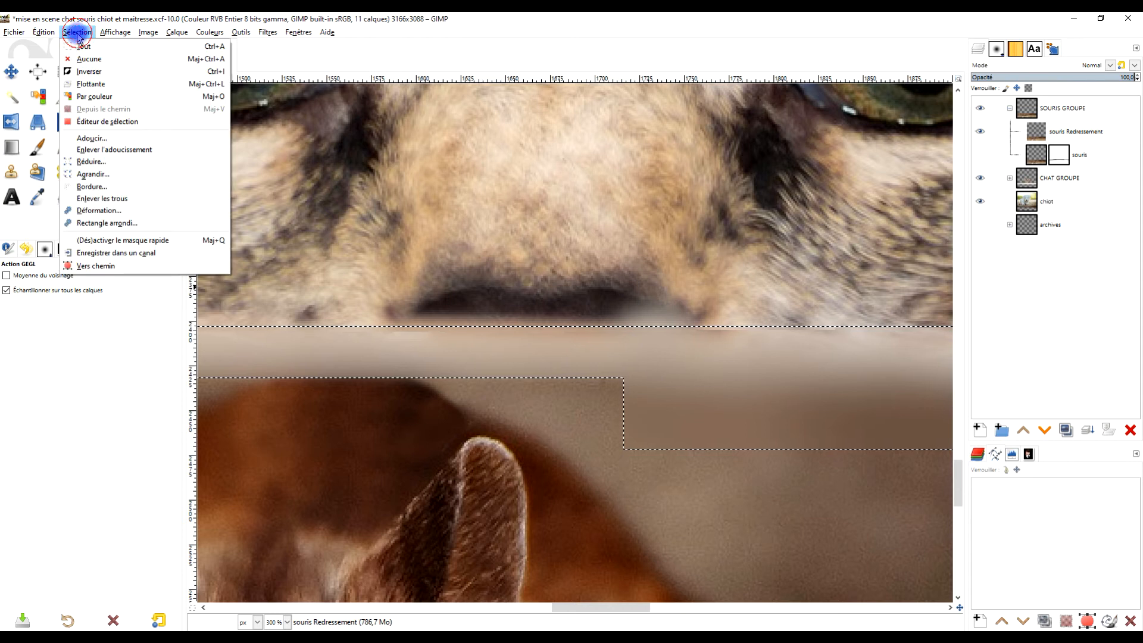
left_click(88, 60)
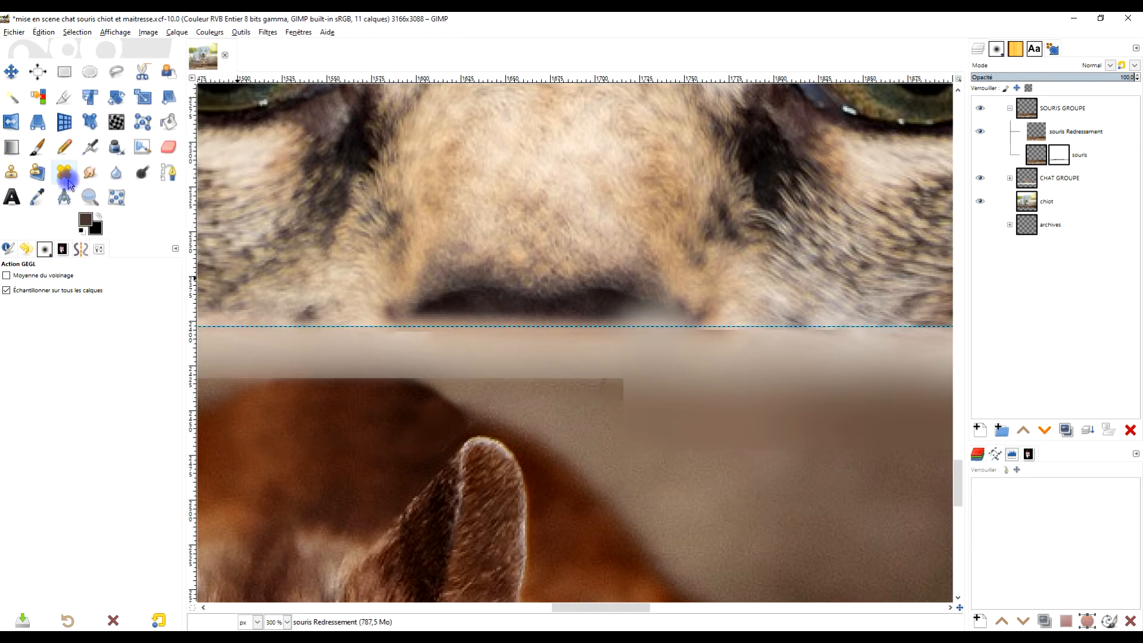
Heal the hard-edged seam beside the mouse's right-hand ear, sampling the clean brown background to its right with the Heal tool
left_click(62, 173)
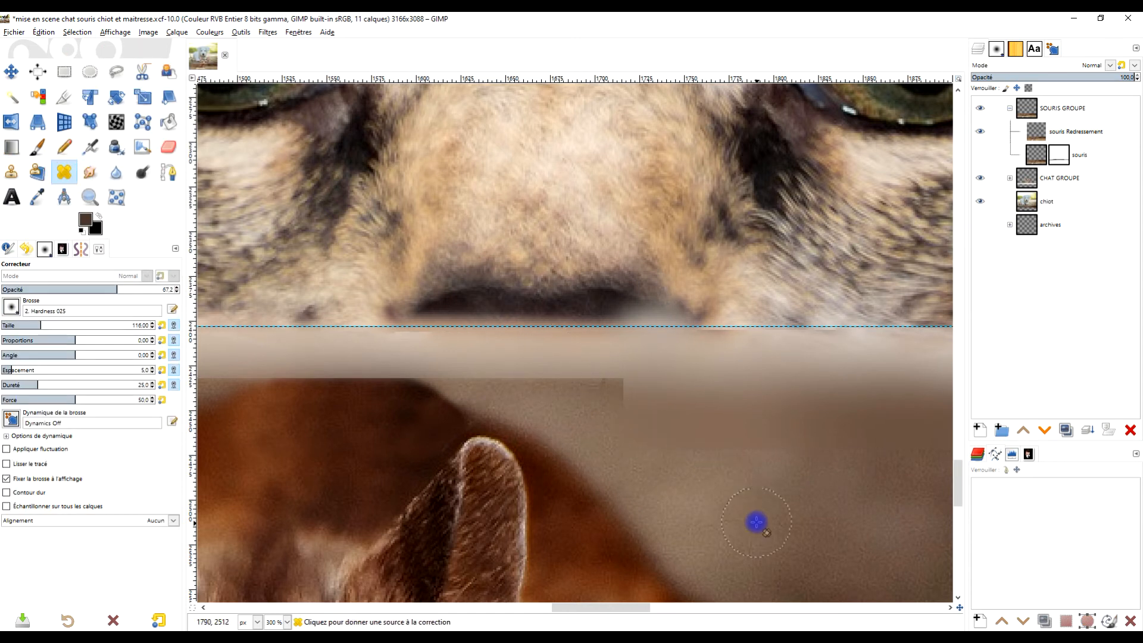
left_click(735, 507, "ctrl")
left_click_drag(615, 397, 616, 391)
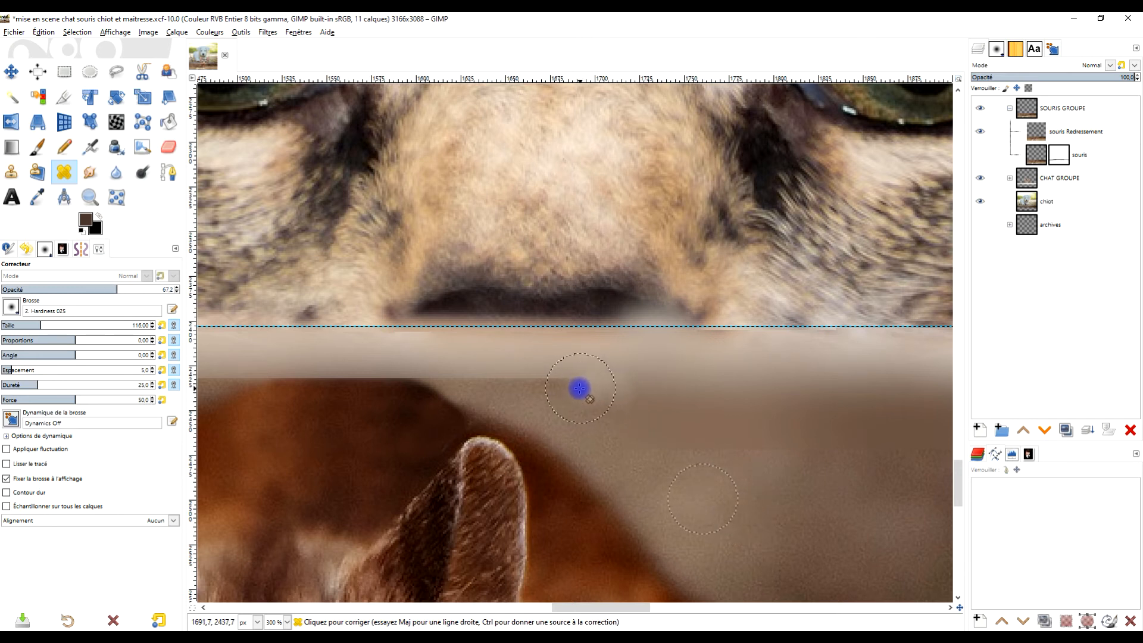
left_click(730, 382, "ctrl")
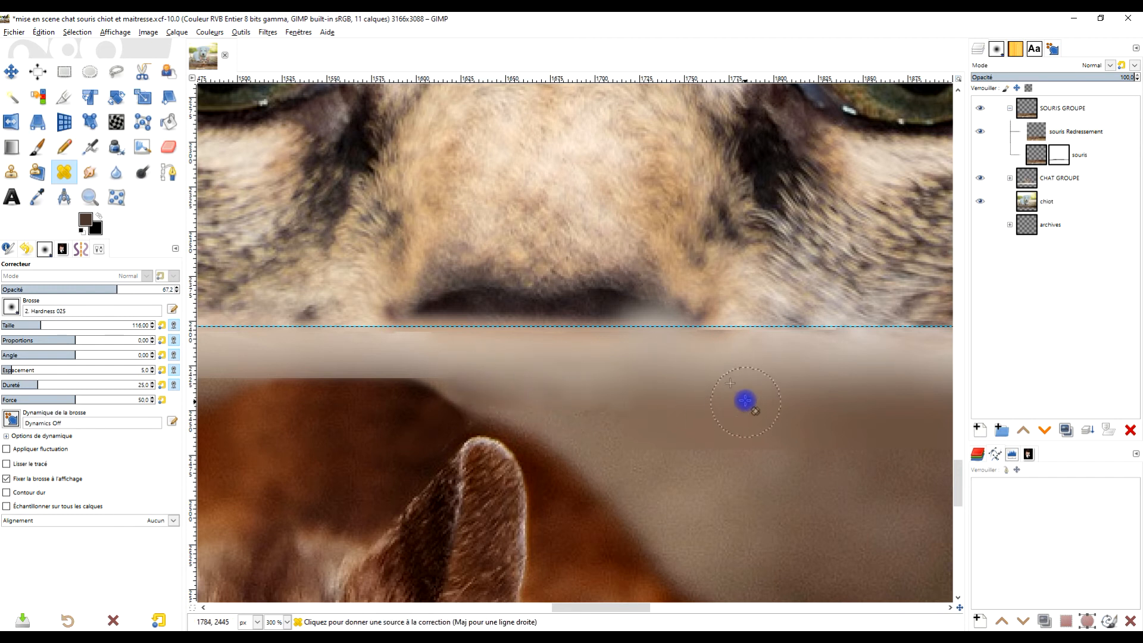
scroll(745, 401, "down", 1)
scroll(421, 403, "up", 2)
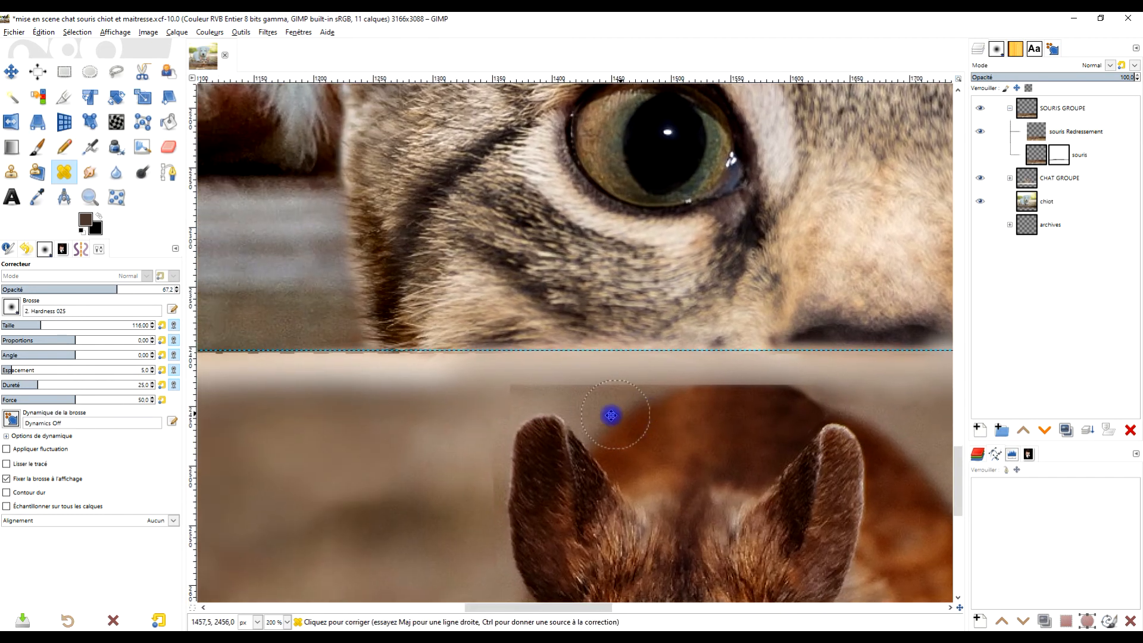
Heal the seam between the table edge and background above the left-hand ear and mouse's back, sampling the background left of the ear
left_click(441, 372, "ctrl")
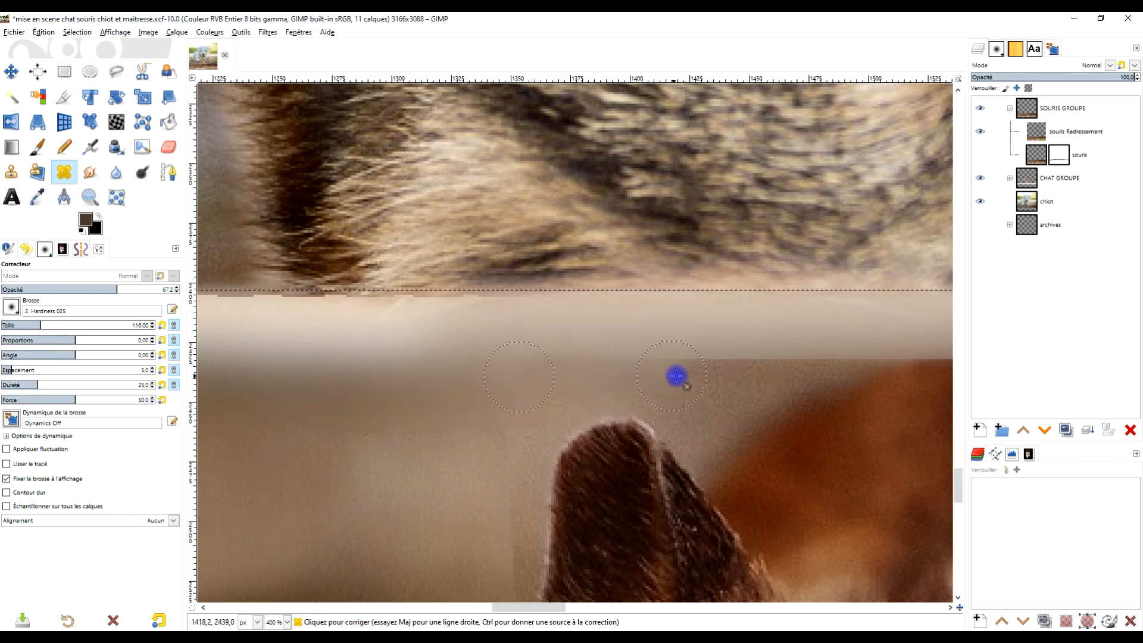
left_click_drag(686, 370, 796, 371)
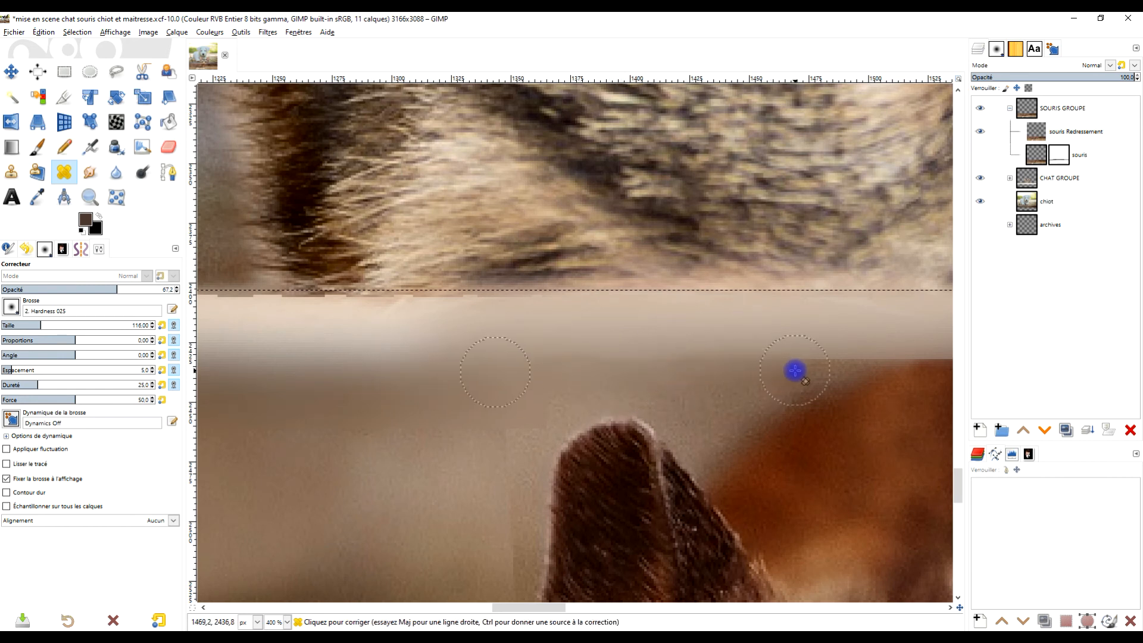
left_click_drag(688, 372, 590, 375)
scroll(618, 393, "down", 3)
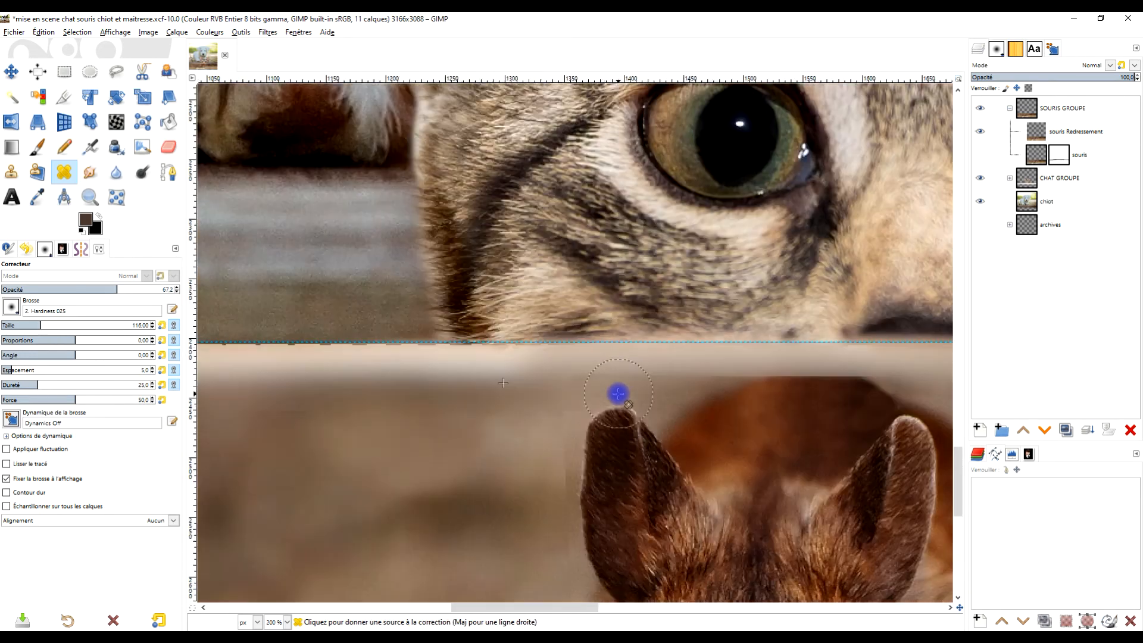
scroll(714, 398, "up", 3)
left_click_drag(738, 390, 484, 395)
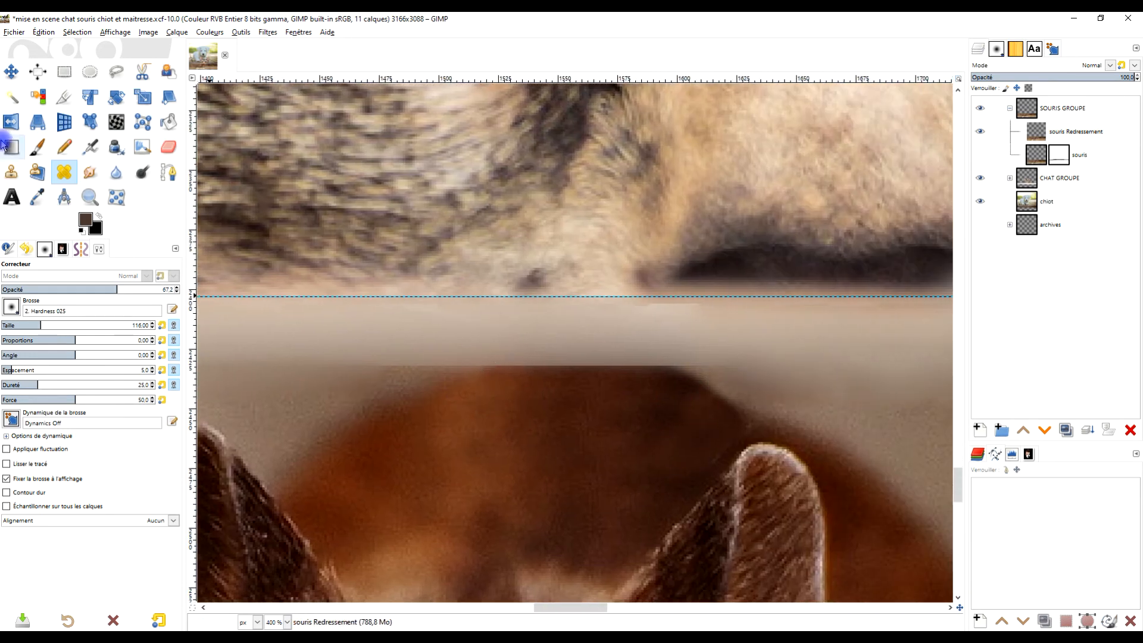
Clone brown fur up along the cut-off top of the mouse's back, raising the Clone tool's opacity to 100
left_click(14, 173)
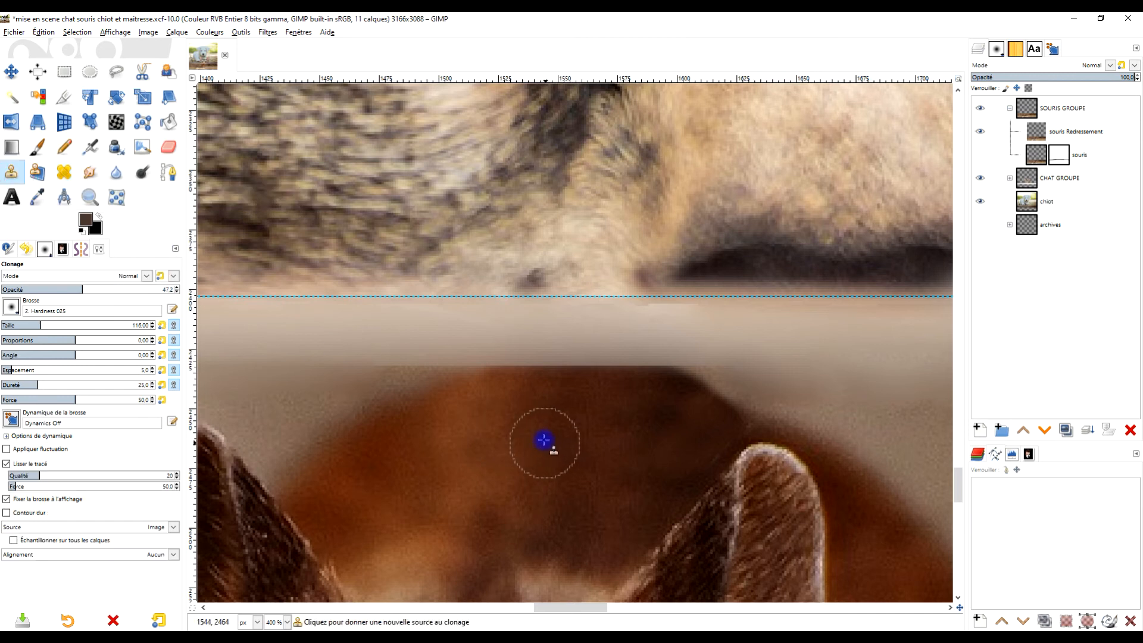
left_click(517, 419, "ctrl")
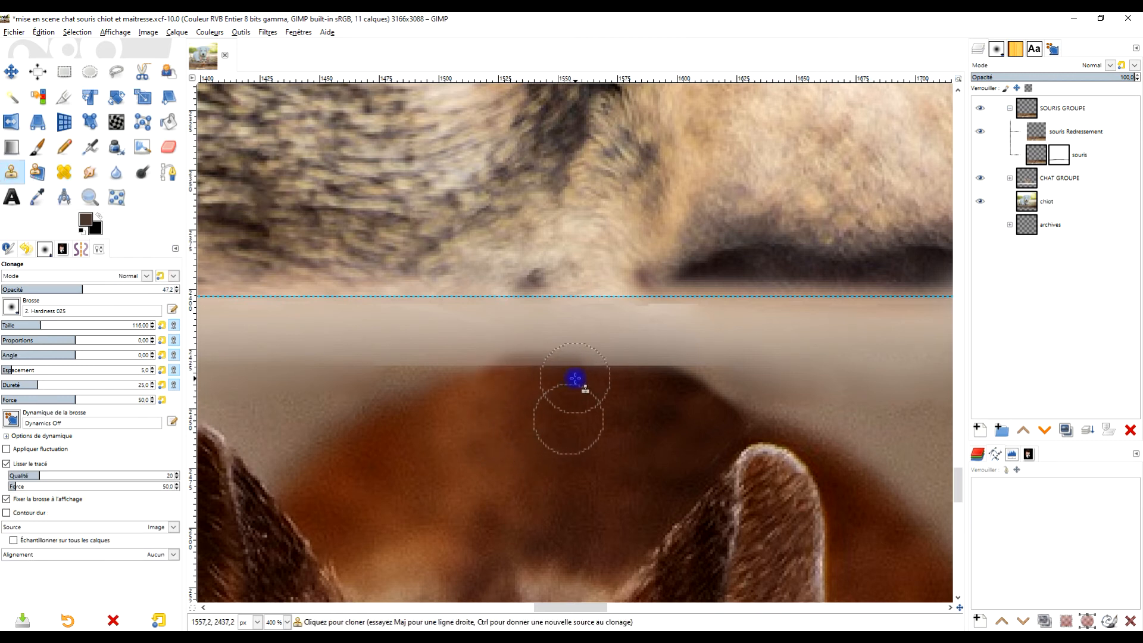
left_click_drag(120, 289, 178, 288)
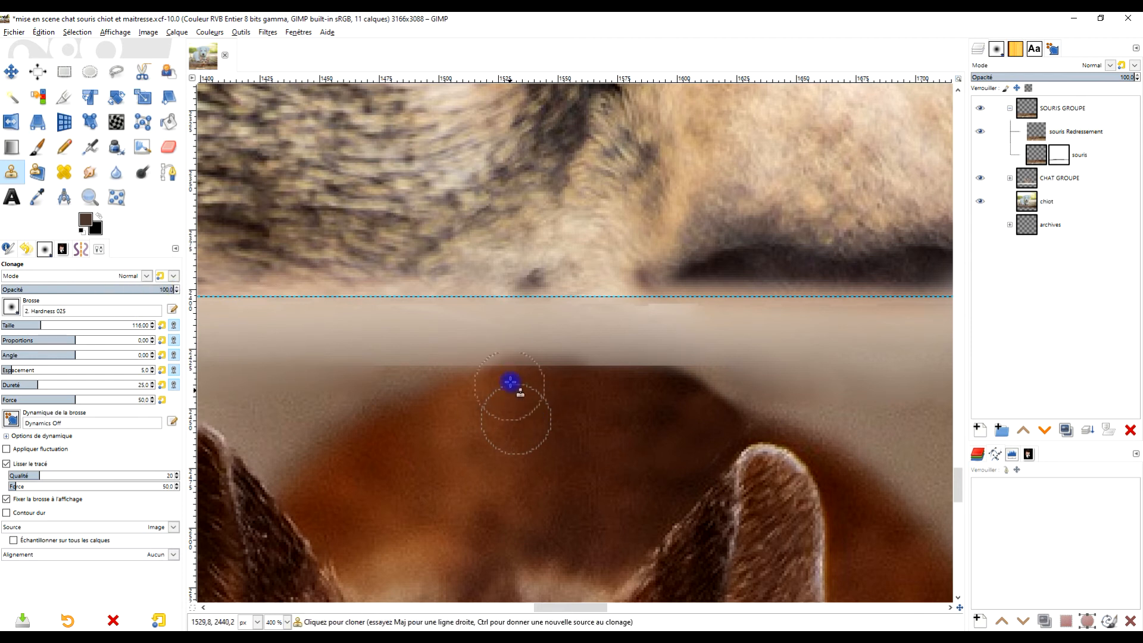
mouse_move(517, 372)
left_mouse_down()
mouse_move(664, 383)
mouse_move(493, 379)
mouse_move(436, 417)
mouse_move(929, 388)
left_mouse_up()
left_click(477, 354, "ctrl")
left_click_drag(612, 353, 612, 354)
key("ctrl+z")
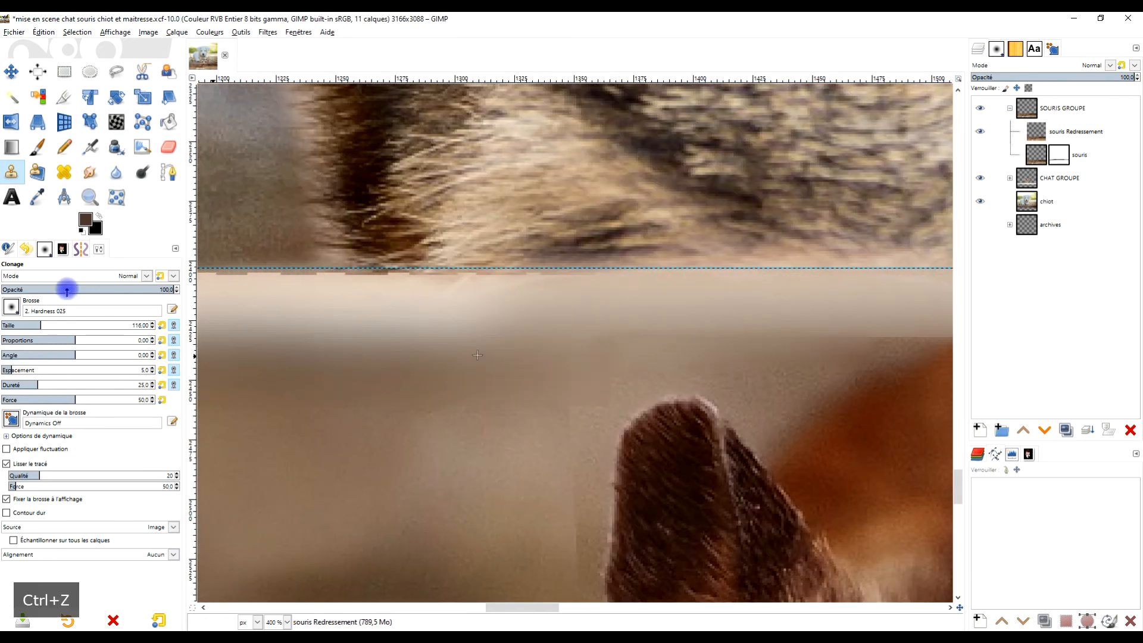
Set the Clone opacity to 37.6, try cloning over the seam between the left-hand ear and the back, and undo the stroke
left_click(66, 290)
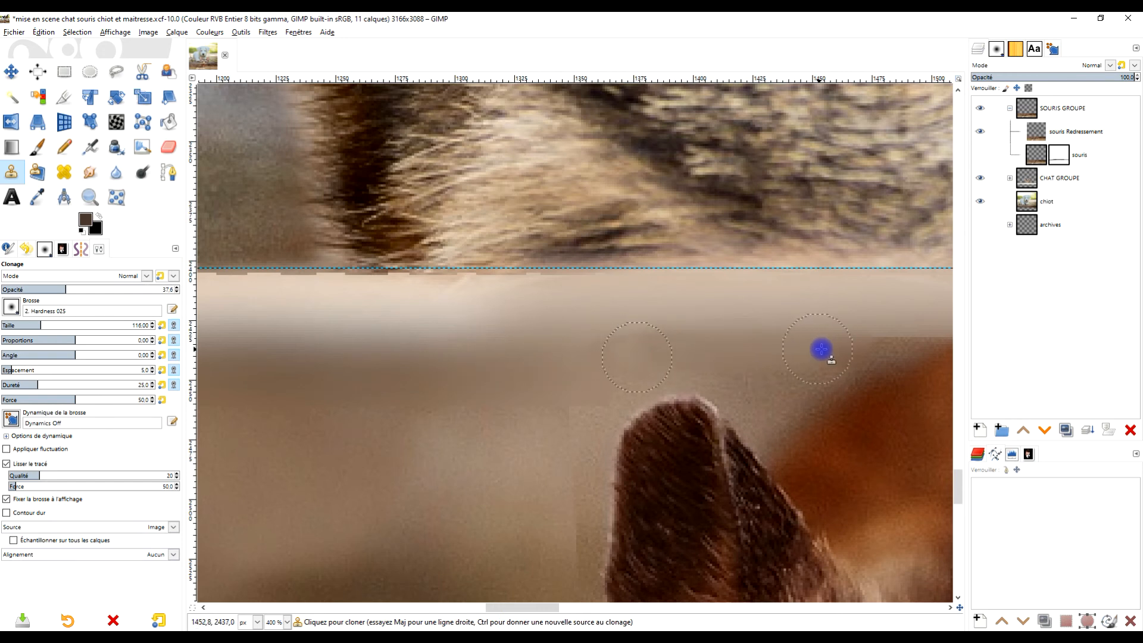
mouse_move(886, 349)
left_mouse_down()
mouse_move(856, 344)
mouse_move(866, 333)
mouse_move(930, 336)
mouse_move(895, 353)
mouse_move(654, 355)
left_mouse_up()
scroll(866, 333, "up", 2)
scroll(639, 348, "down", 3)
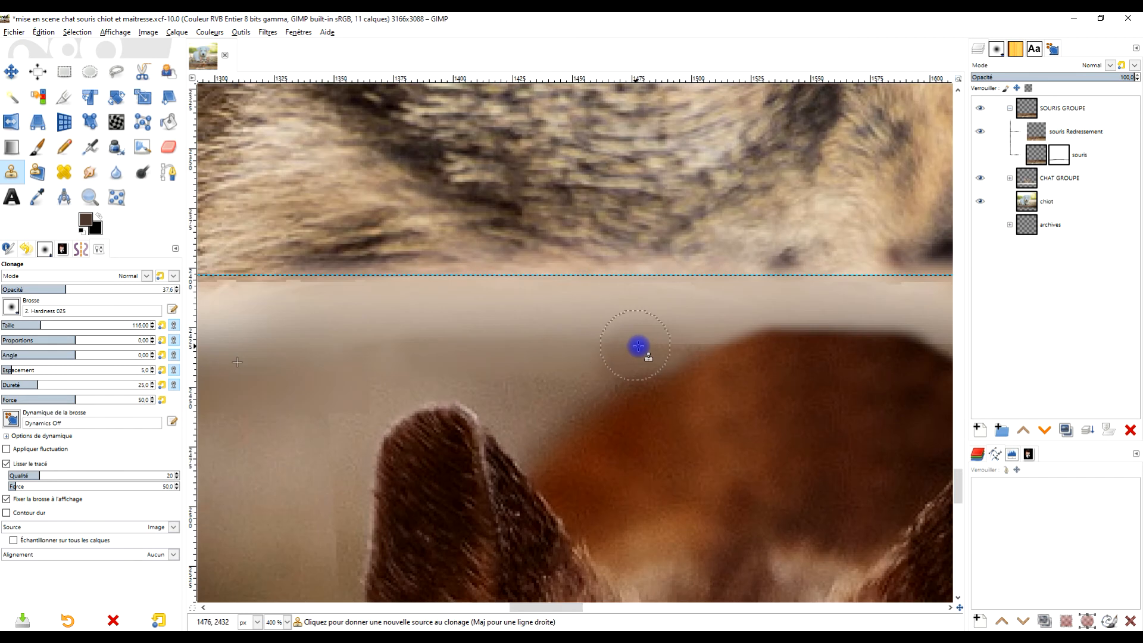
key("ctrl+z")
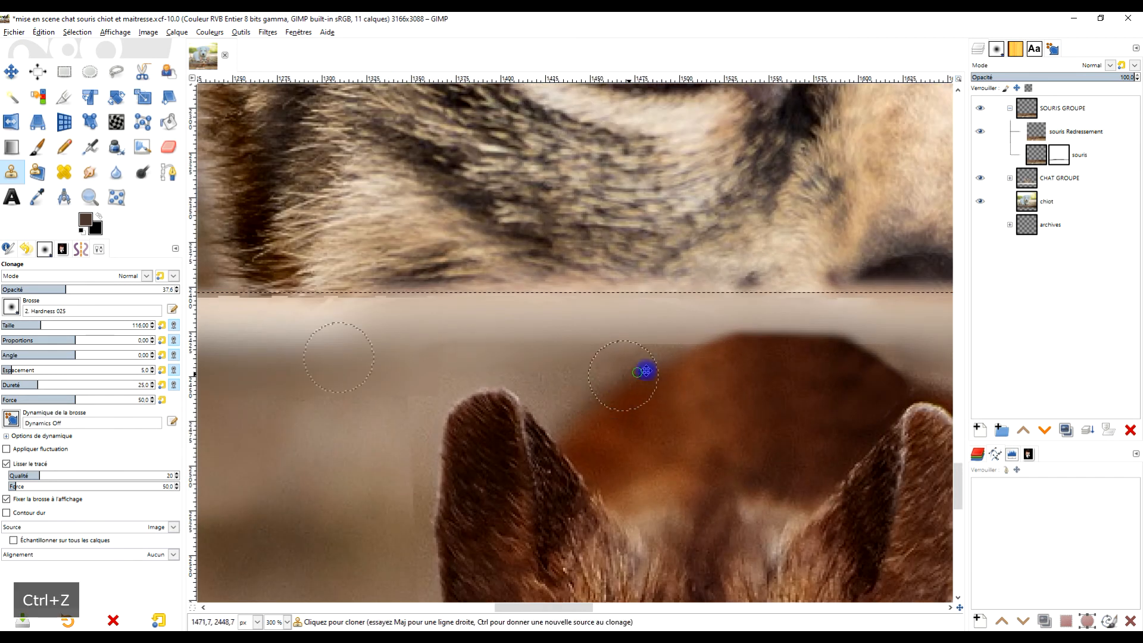
Clone the nearby blurred background over the vertical seam along the outer side of the mouse's left-hand ear
scroll(455, 411, "up", 1)
left_click(354, 420, "ctrl")
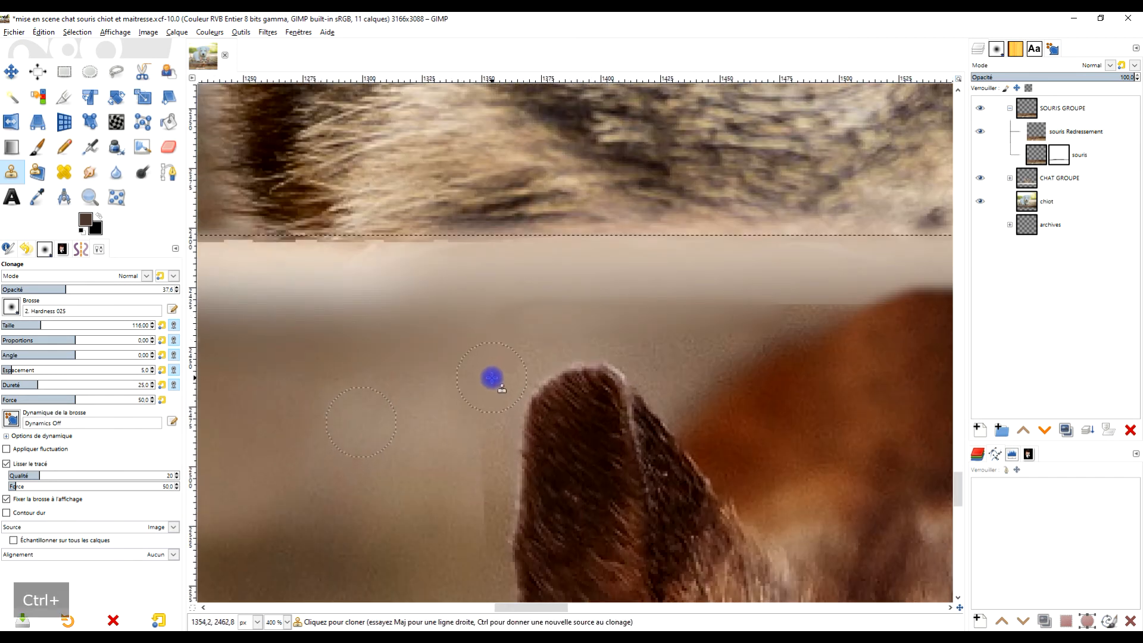
left_click_drag(489, 419, 480, 501)
left_click_drag(552, 482, 612, 415)
left_click(407, 354, "ctrl")
left_click_drag(523, 343, 528, 389)
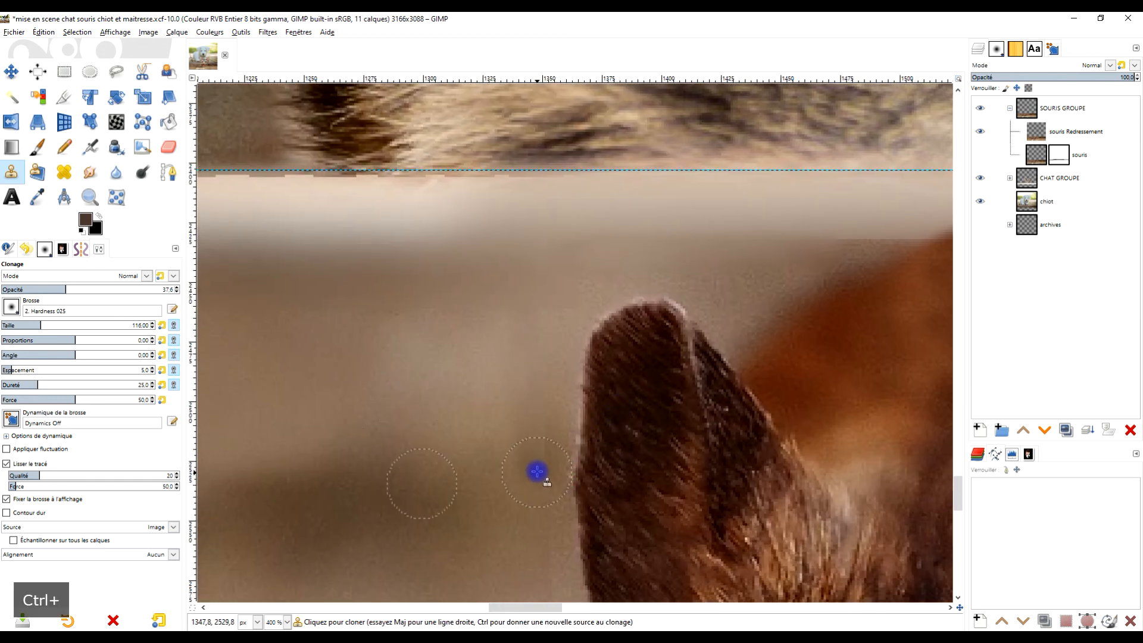
left_click_drag(537, 472, 544, 360)
Clone neighbouring background tones over the seam where the mouse's back slopes down toward the right-hand ear
scroll(684, 373, "down", 3, "ctrl")
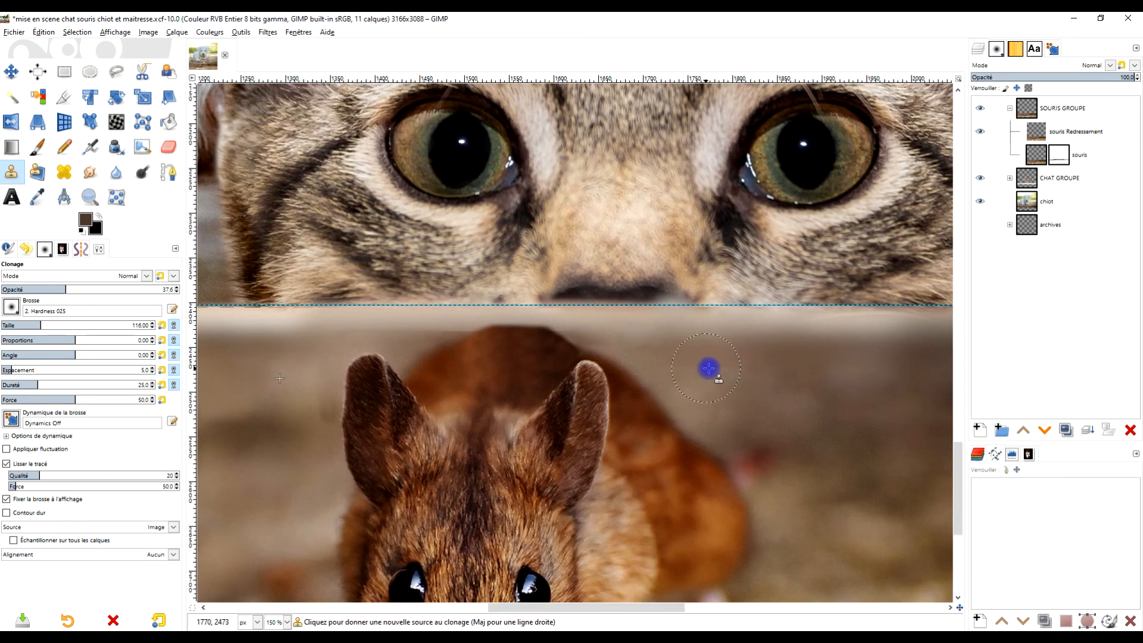
scroll(709, 368, "up", 2, "ctrl")
left_click(680, 375, "ctrl")
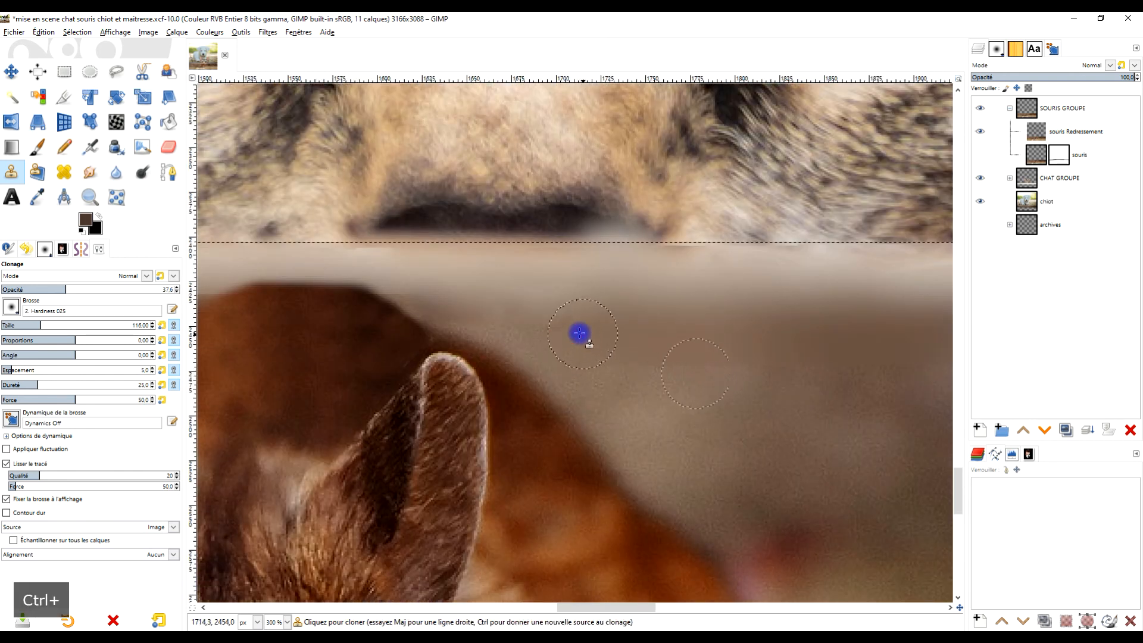
scroll(648, 358, "up", 2, "ctrl")
left_click(542, 337, "ctrl")
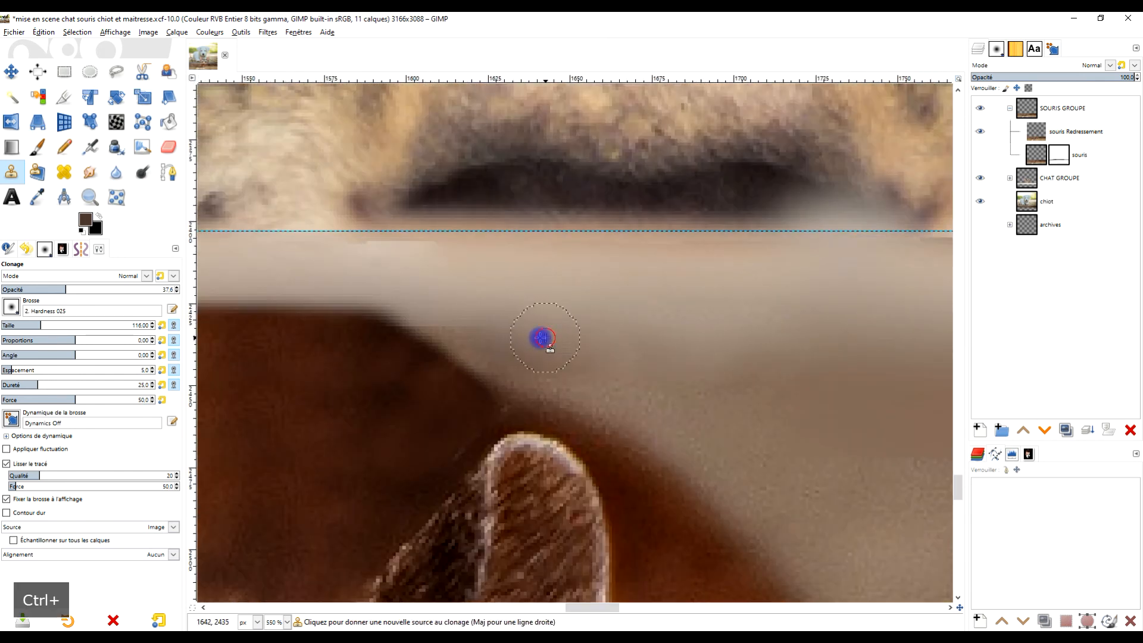
scroll(542, 338, "up", 1, "ctrl")
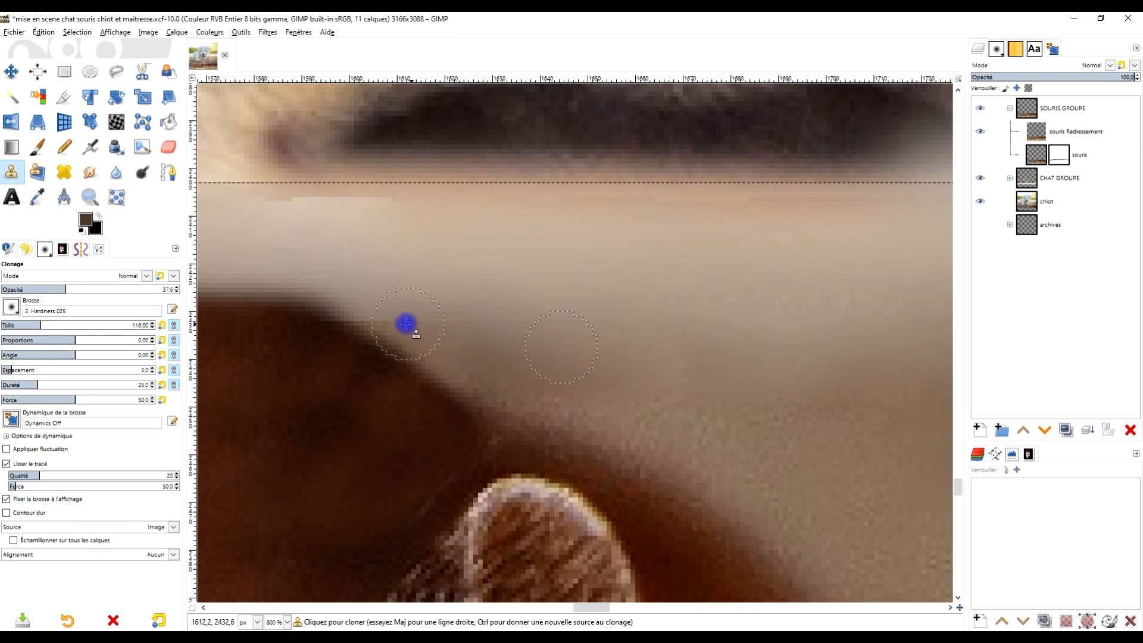
left_click_drag(401, 325, 489, 344)
left_click(552, 305, "ctrl")
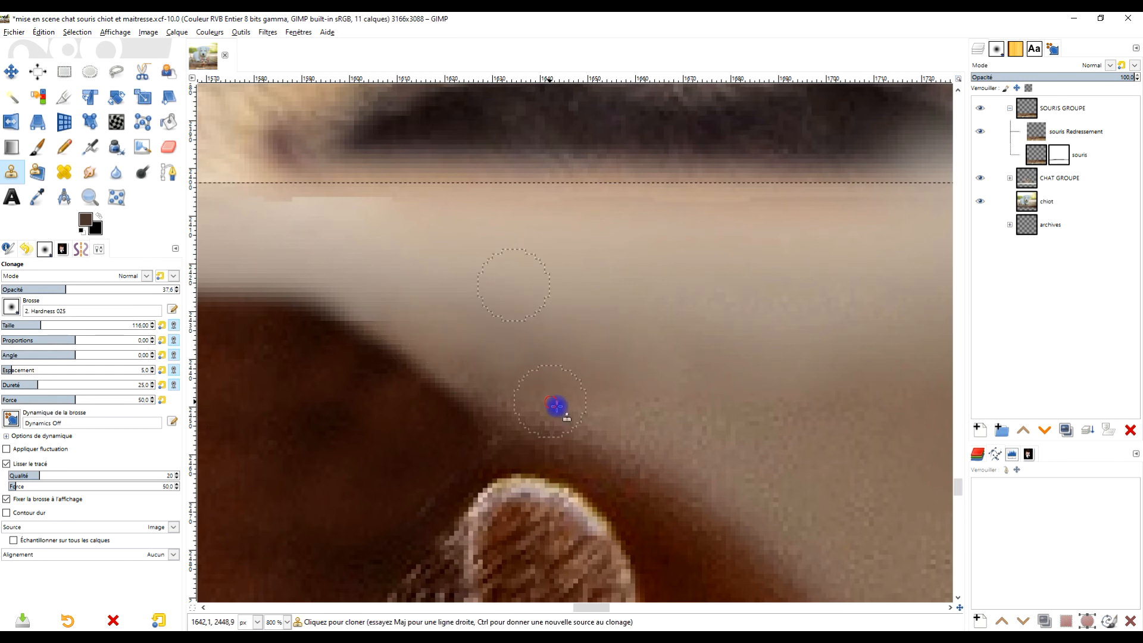
key("ctrl+z")
scroll(777, 454, "down", 3, "ctrl")
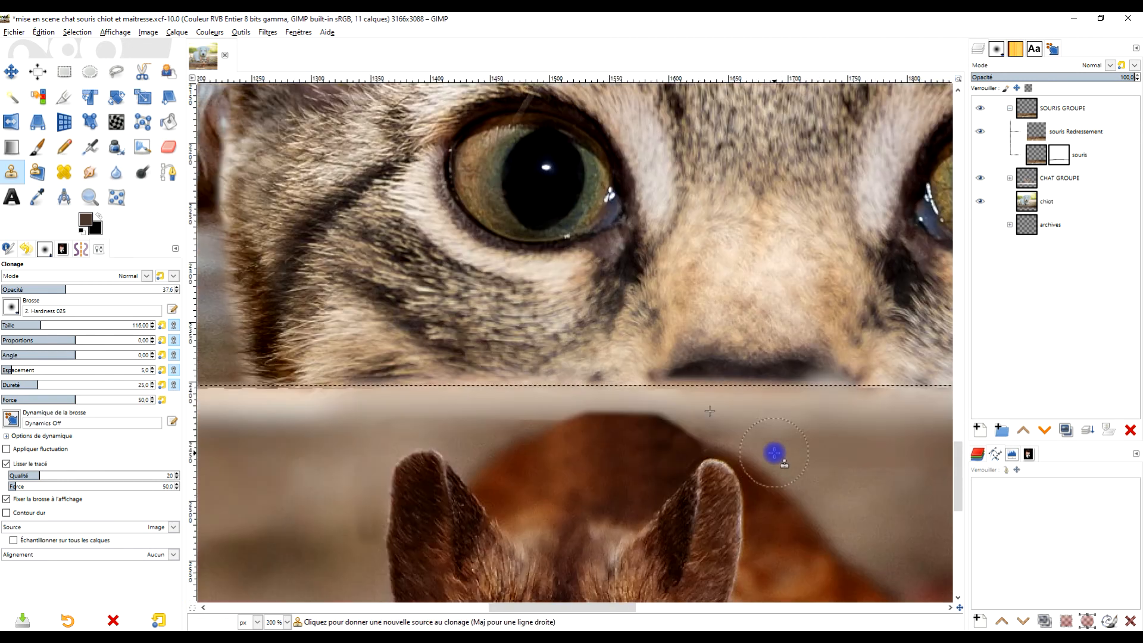
scroll(685, 417, "up", 2, "ctrl")
left_click(722, 364, "ctrl")
mouse_move(625, 337)
left_mouse_down()
mouse_move(571, 332)
mouse_move(589, 333)
left_mouse_up()
key("ctrl+z")
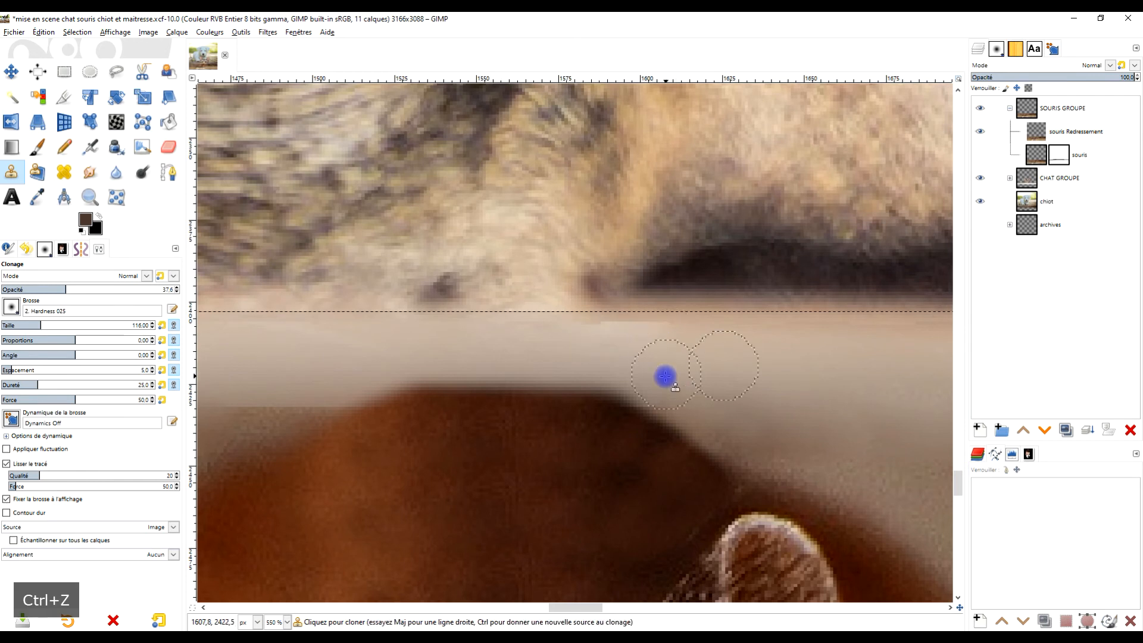
Clone table-edge and background tones along the top of the mouse's back and over the seam on its left slope
scroll(665, 377, "down", 2, "ctrl")
scroll(664, 380, "up", 2, "ctrl")
scroll(649, 377, "down", 1, "ctrl")
left_click_drag(656, 380, 622, 389)
scroll(566, 381, "up", 1, "ctrl")
scroll(480, 377, "up", 1, "ctrl")
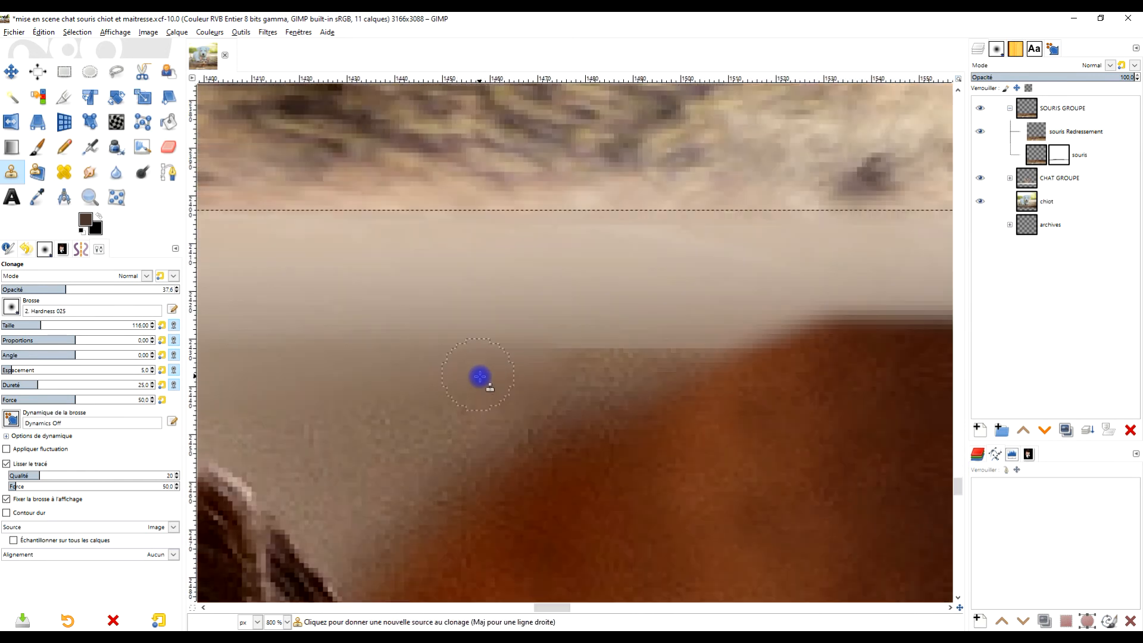
left_click(288, 355, "ctrl")
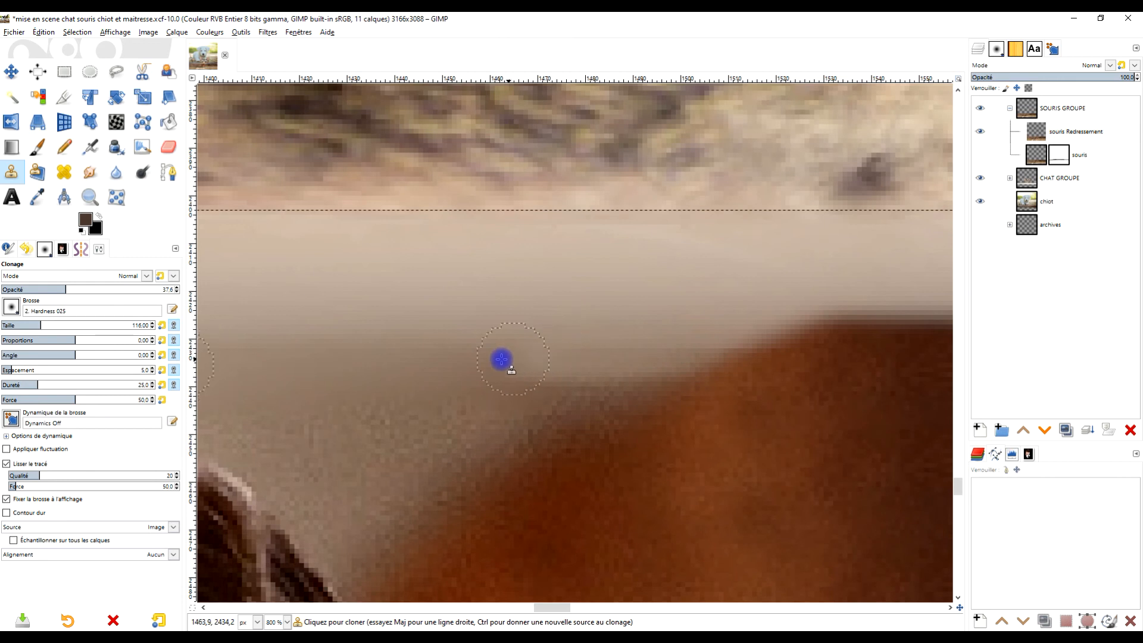
scroll(547, 374, "down", 3, "ctrl")
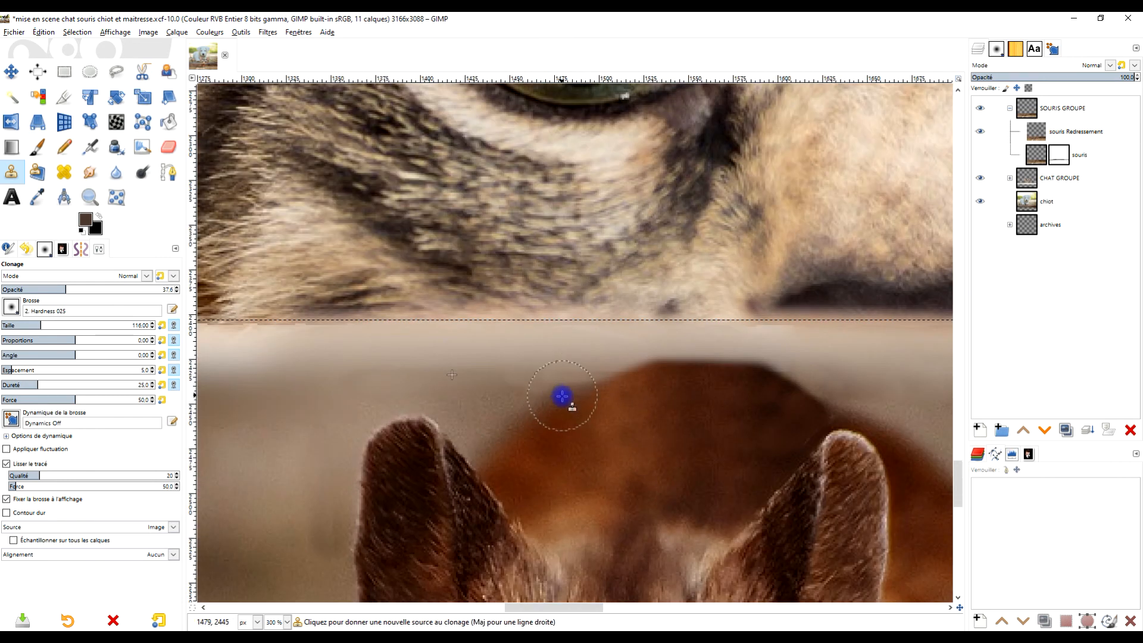
Blend the background between the left-hand ear and the mouse's back by cloning from the area just below the table edge
scroll(631, 388, "up", 2, "ctrl")
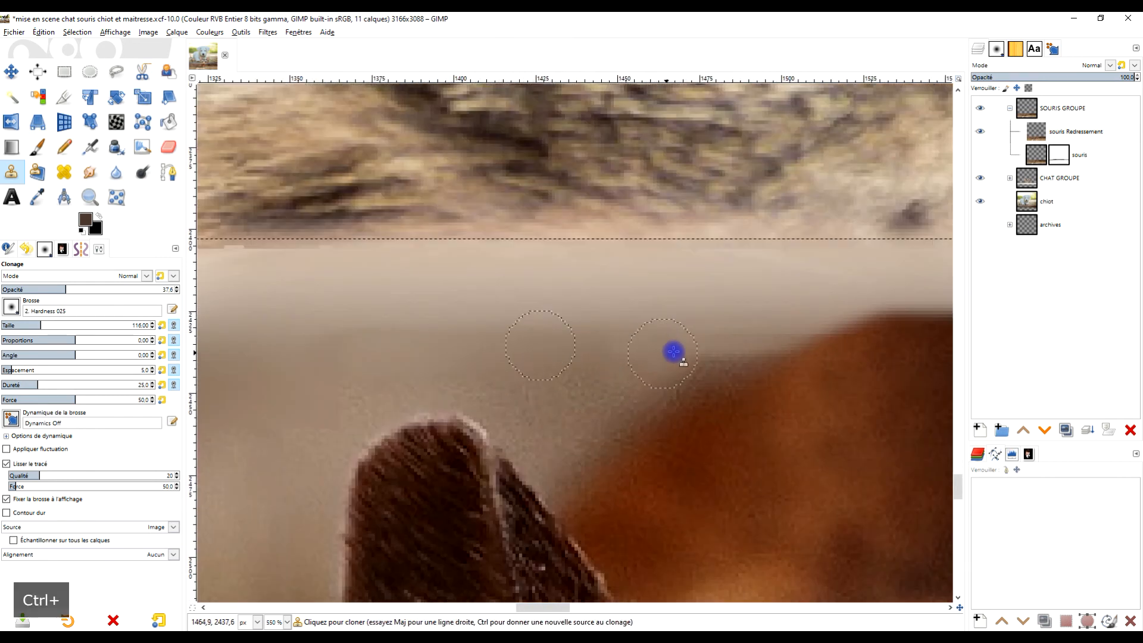
scroll(597, 374, "down", 1, "ctrl")
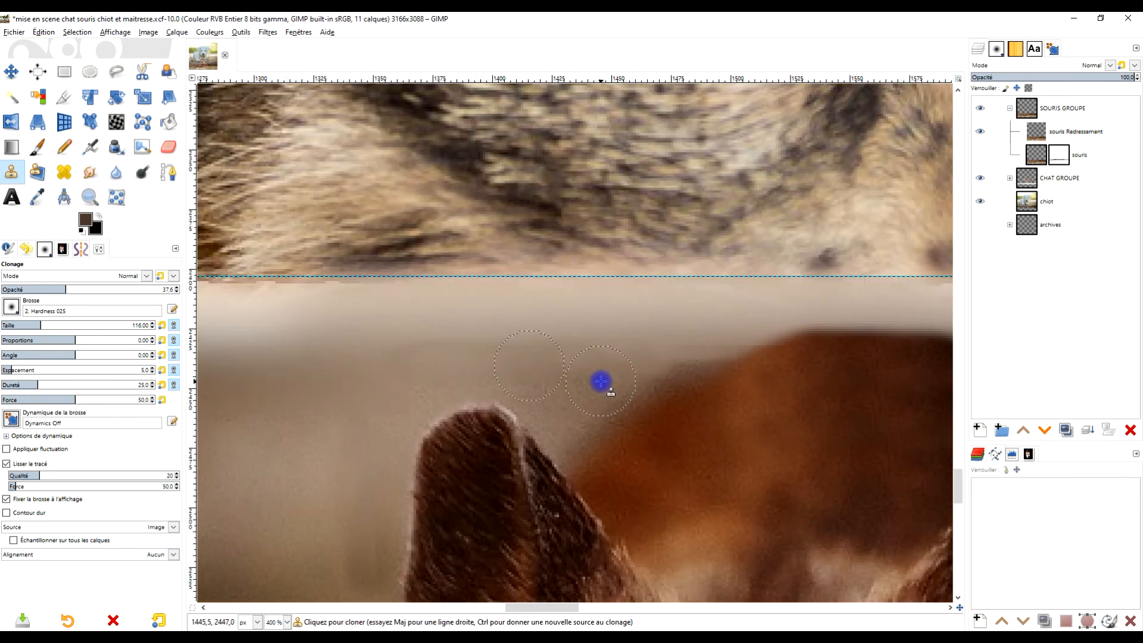
left_click(480, 322, "ctrl")
left_click_drag(504, 351, 607, 353)
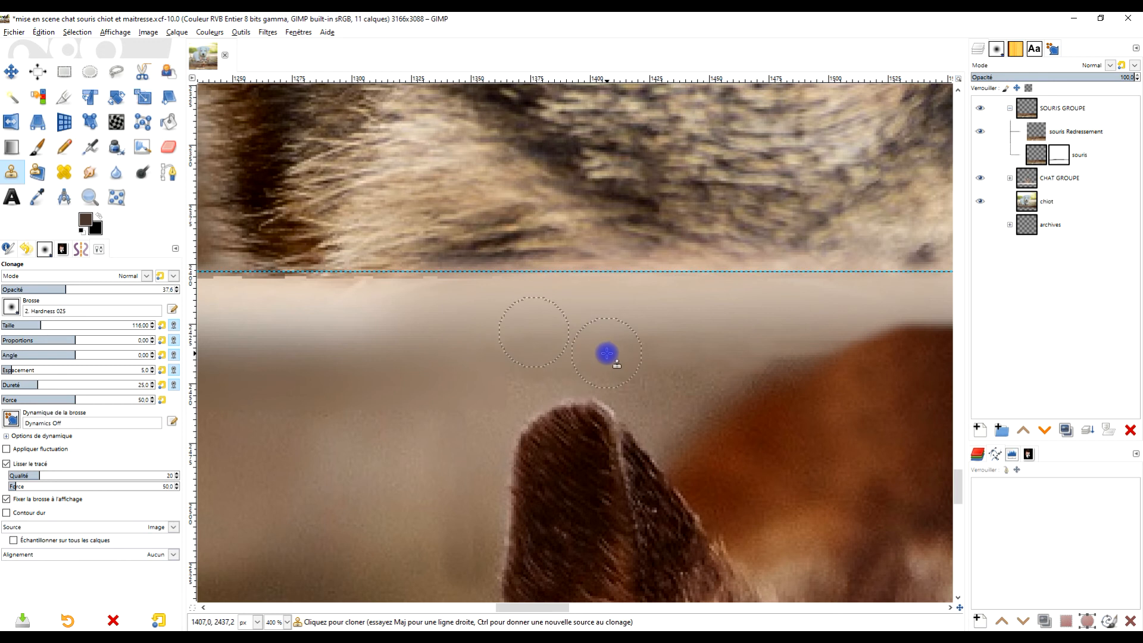
Continue cloning along the lower border of the table edge to the left of the mouse to soften its transition
scroll(462, 345, "down", 2, "ctrl")
left_click_drag(490, 352, 599, 358)
scroll(464, 344, "up", 2, "ctrl")
scroll(483, 354, "down", 2, "ctrl")
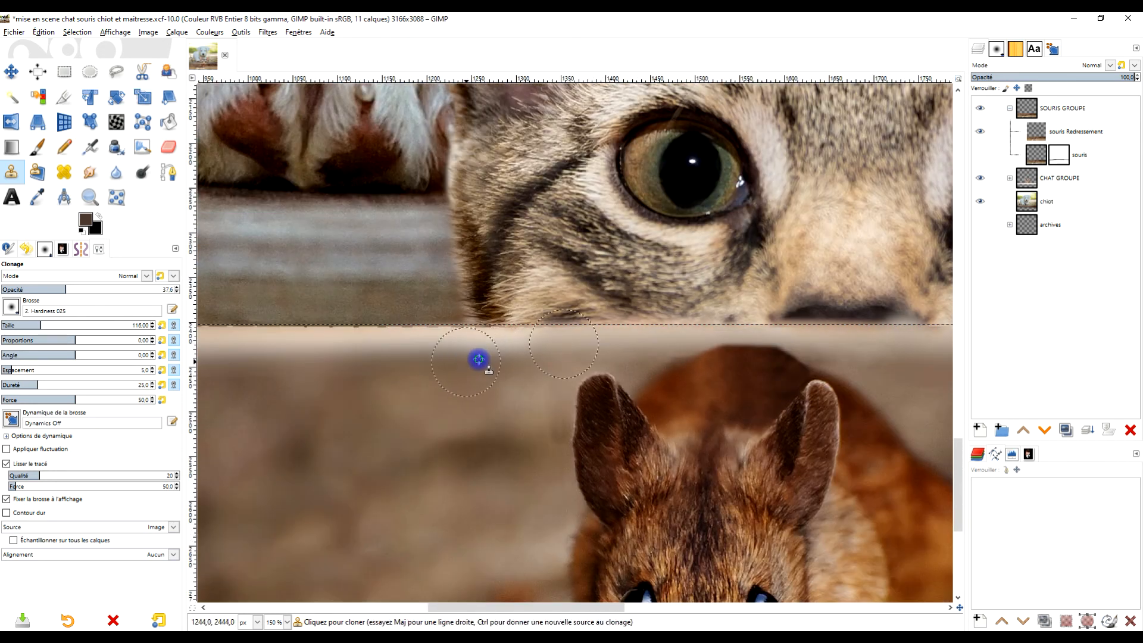
left_click_drag(477, 360, 607, 349)
scroll(584, 352, "up", 1, "ctrl")
scroll(584, 352, "up", 2, "ctrl")
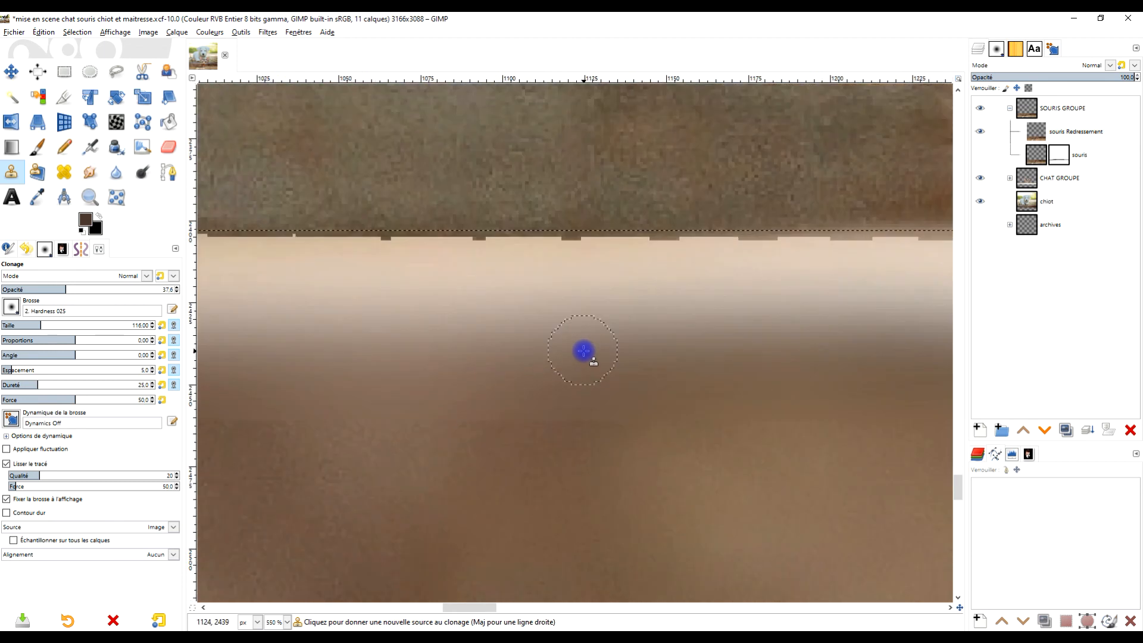
Remove all guides from the image
scroll(584, 352, "down", 6, "ctrl")
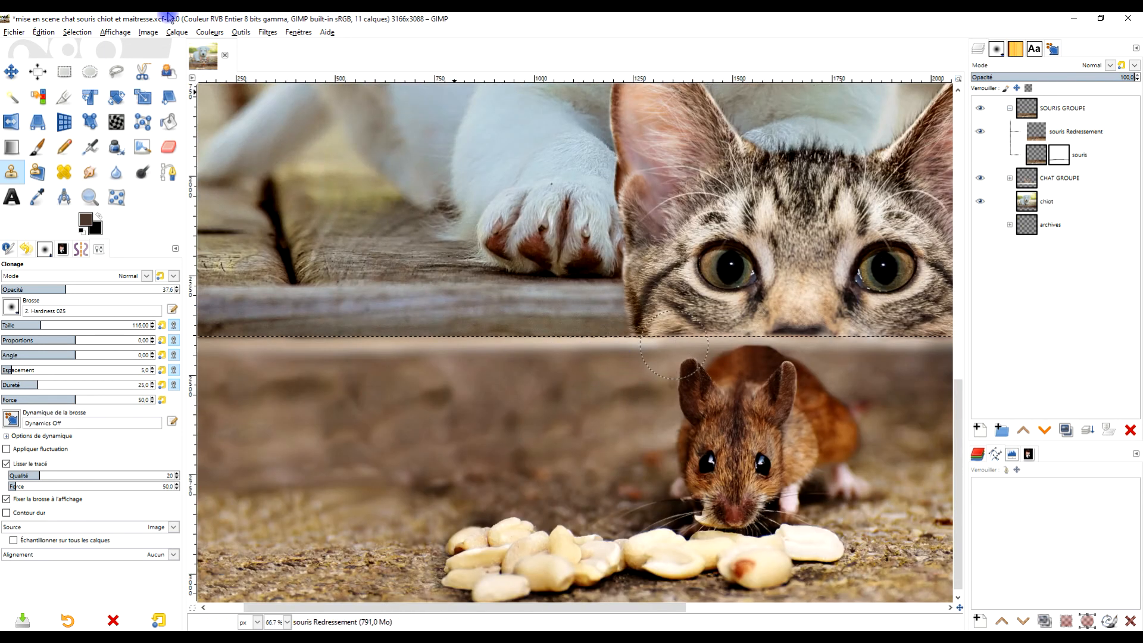
left_click(150, 33)
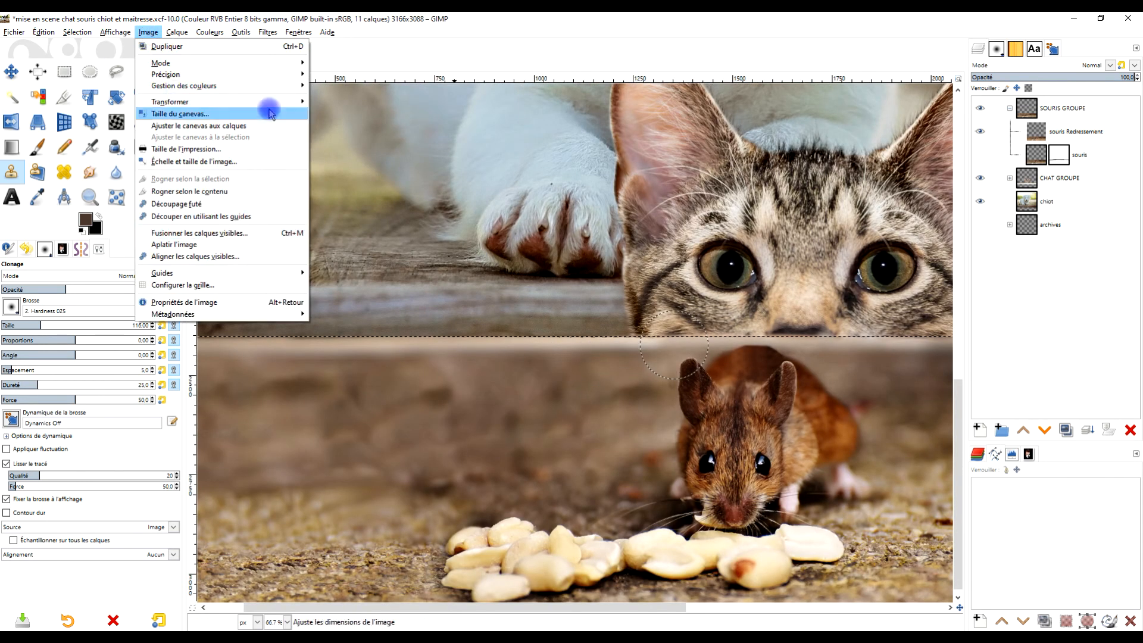
mouse_move(262, 273)
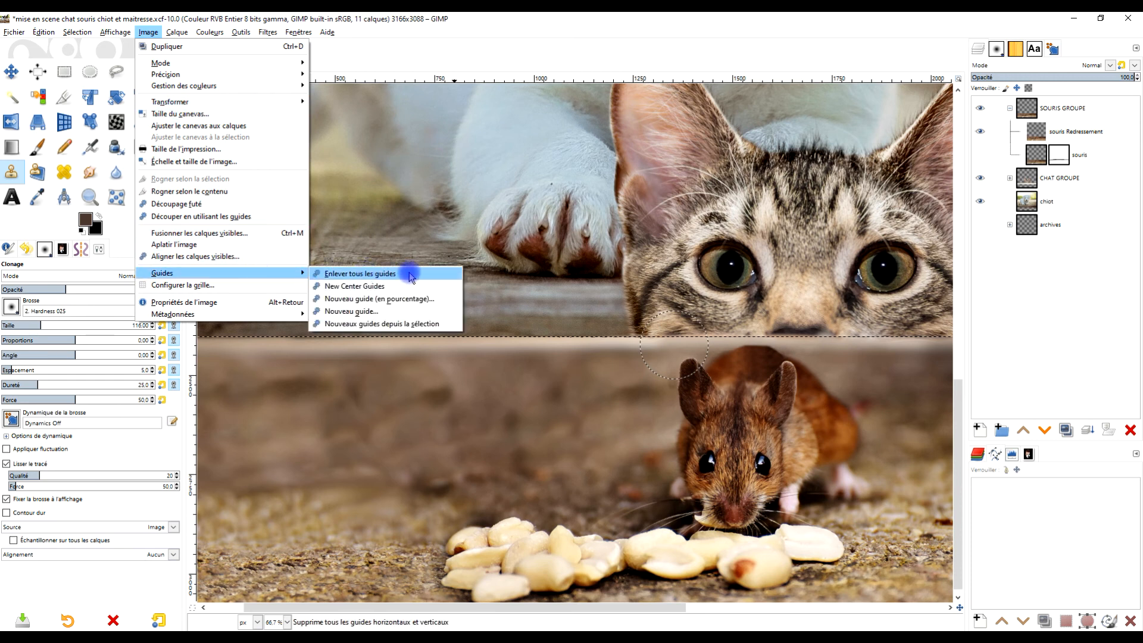
left_click(411, 275)
Examine the seam along the table edge between the puppy's paw, the cat and the mouse
scroll(659, 360, "down", 1, "ctrl")
scroll(608, 332, "up", 5, "ctrl")
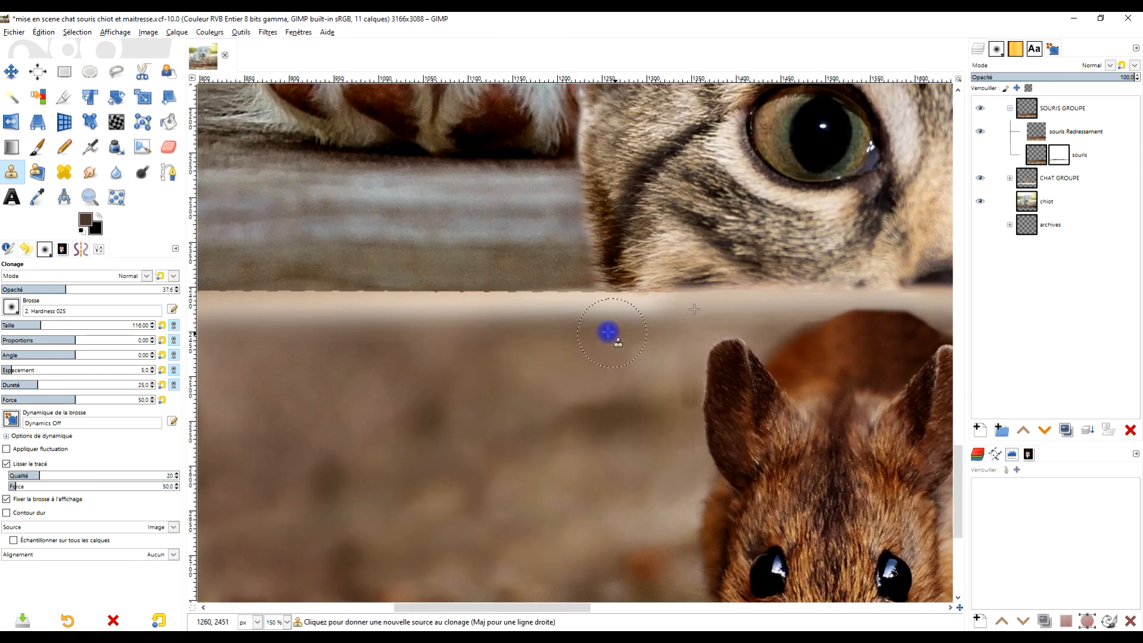
scroll(548, 325, "down", 2, "ctrl")
left_click_drag(548, 327, 822, 346)
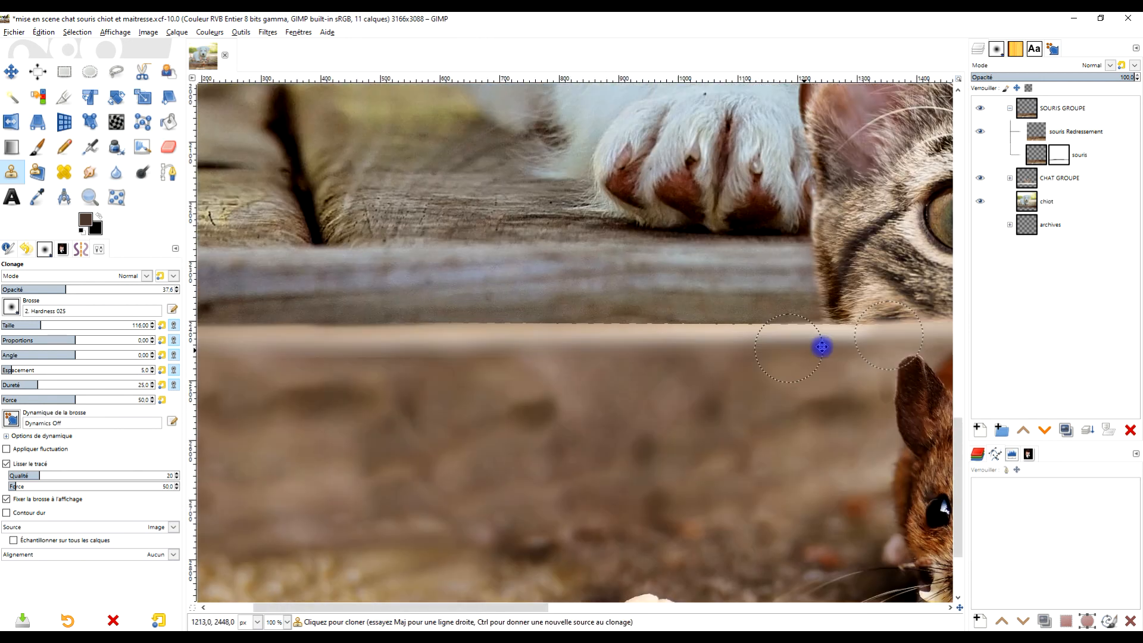
scroll(740, 332, "down", 1, "ctrl")
scroll(735, 329, "up", 3, "ctrl")
scroll(732, 327, "down", 3, "ctrl")
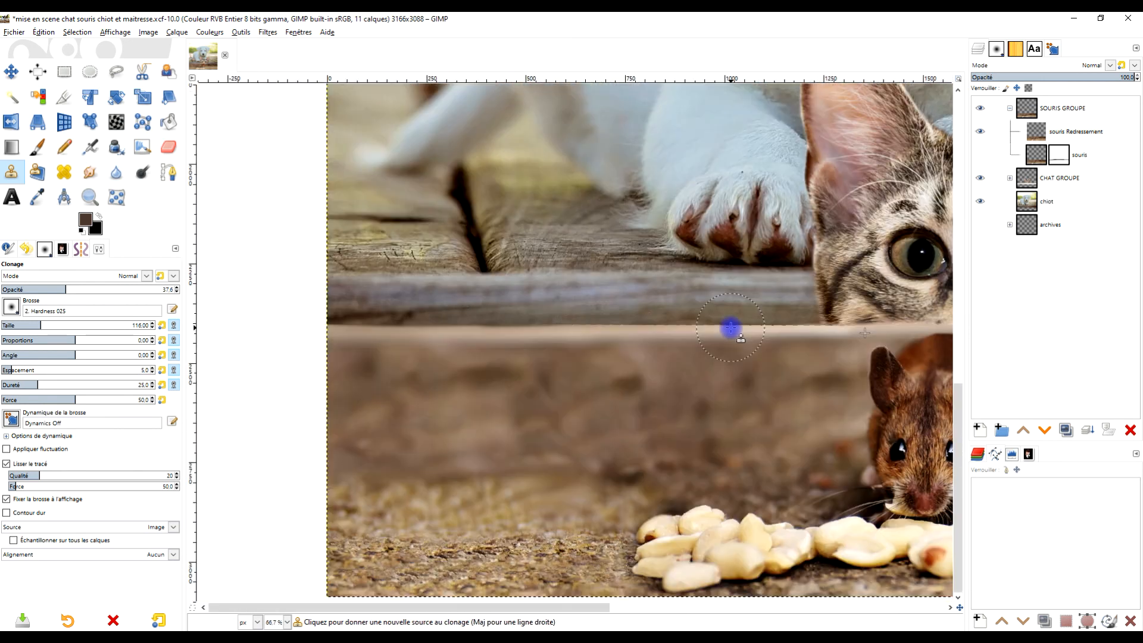
left_click_drag(674, 348, 589, 368)
Draw a rectangular selection about 834 × 49 px over the table-edge seam from the image's left border, using replace mode
left_click(67, 71)
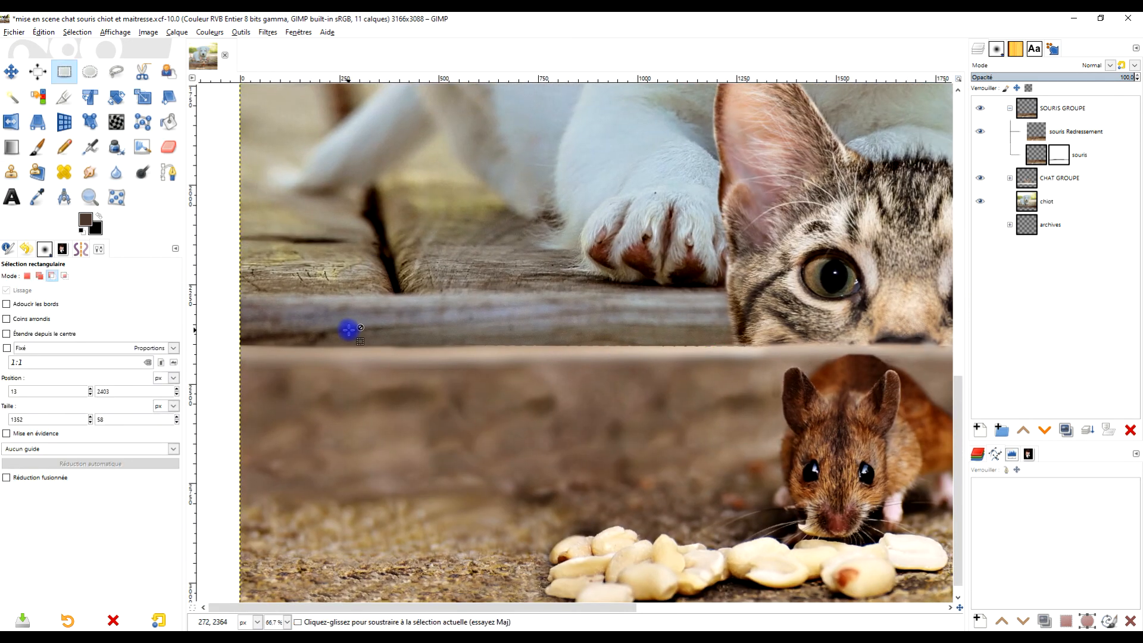
scroll(364, 332, "up", 1, "ctrl")
left_click_drag(268, 367, 417, 356)
left_click_drag(314, 352, 812, 324)
left_click(28, 276)
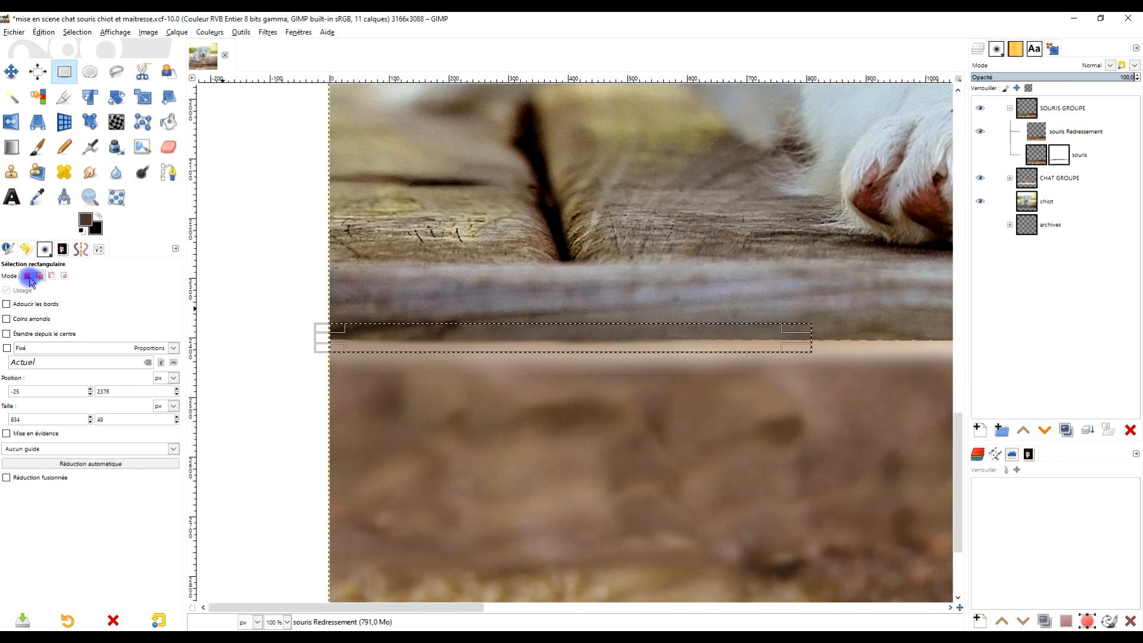
left_click(29, 278)
Extend the seam selection to about 3196 px wide so it spans the whole width of the image
left_click_drag(705, 410, 340, 408)
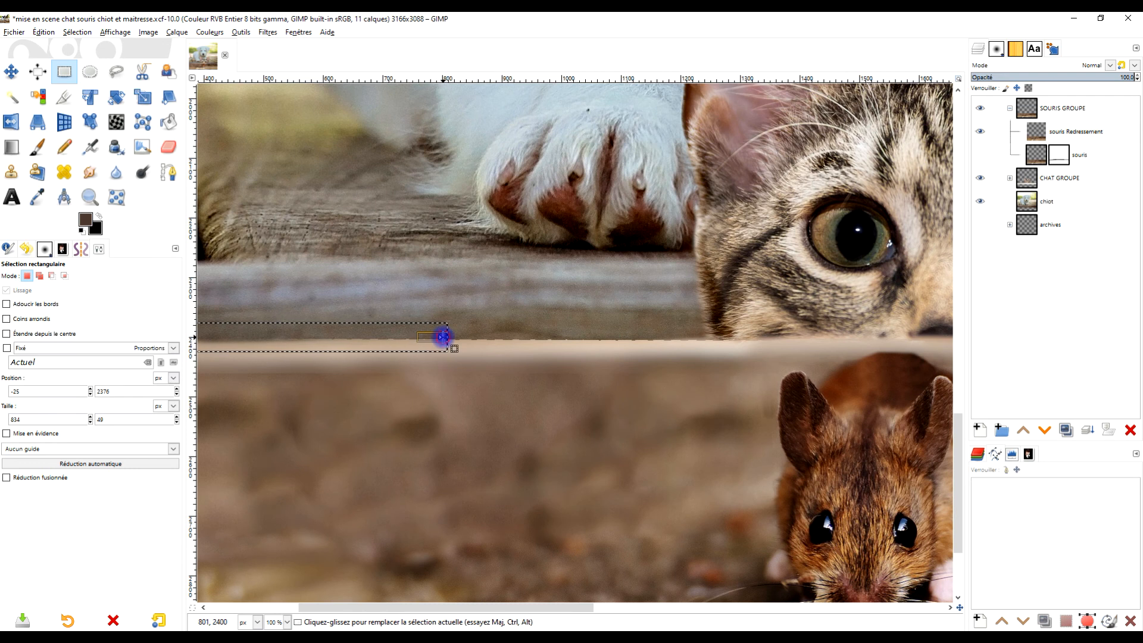
left_click_drag(858, 396, 369, 451)
left_click_drag(405, 391, 936, 393)
left_click_drag(821, 459, 446, 457)
left_click_drag(550, 393, 904, 390)
left_click_drag(812, 410, 430, 436)
left_click_drag(582, 381, 648, 387)
left_click_drag(401, 438, 1011, 276)
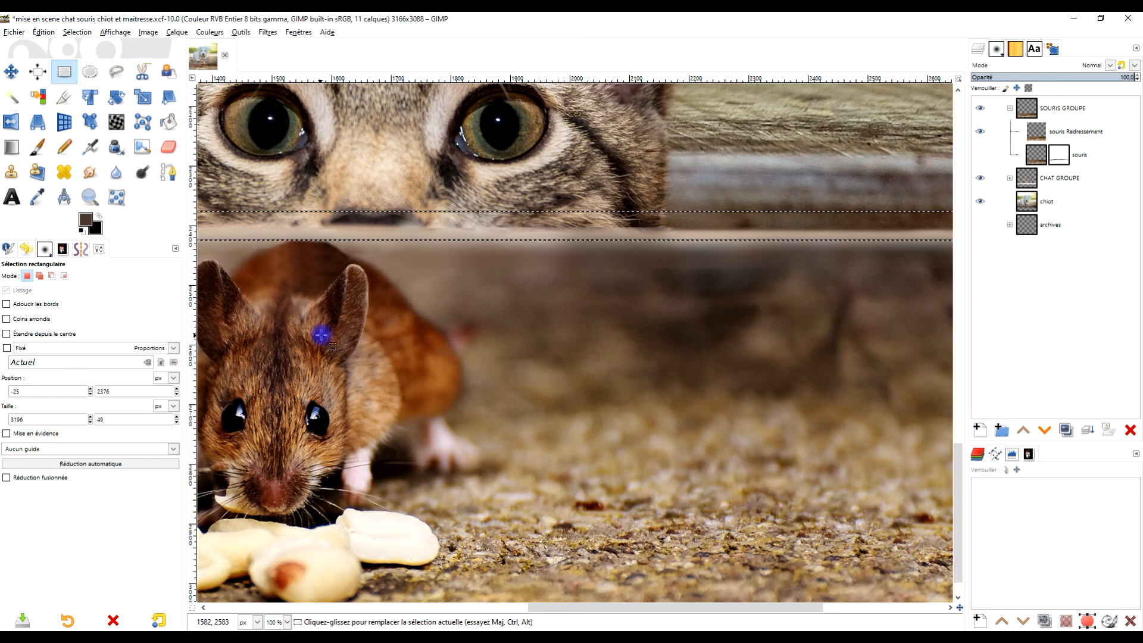
Expand the CHAT GROUPE layer group and select its chat APRES redressement layer for editing
scroll(557, 365, "up", 3)
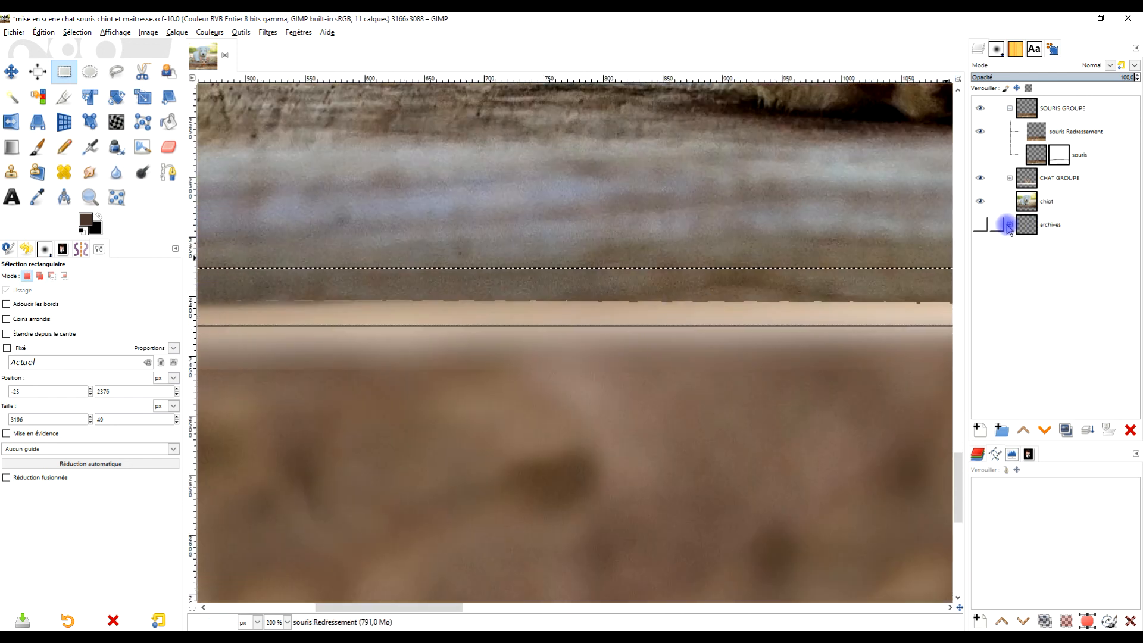
left_click(980, 178)
left_click(980, 178)
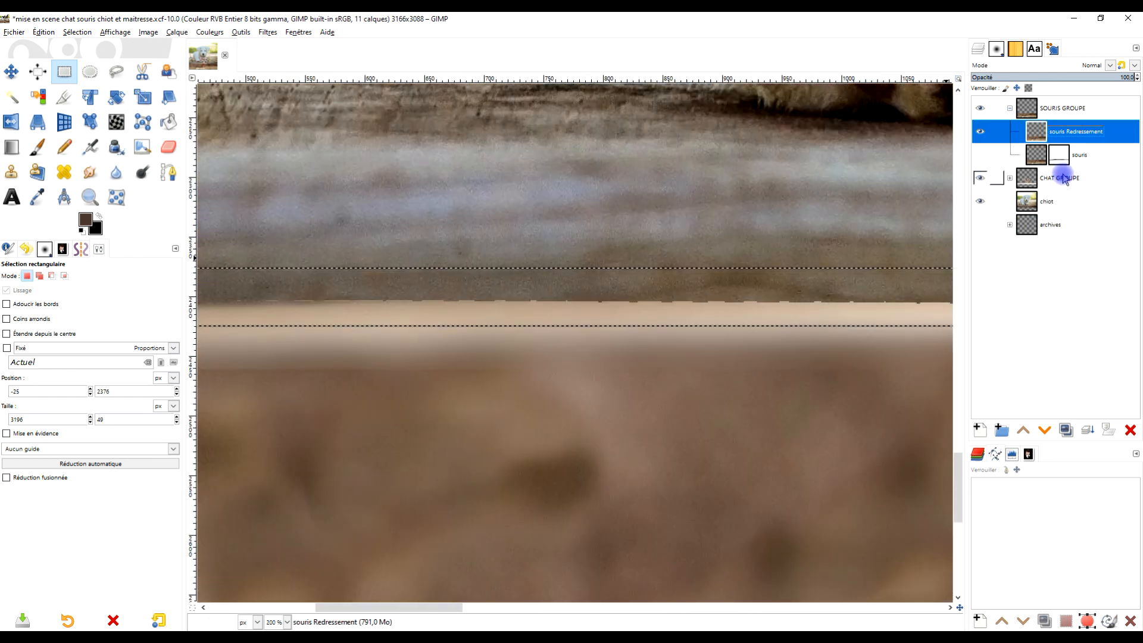
left_click(1039, 178)
left_click(1009, 178)
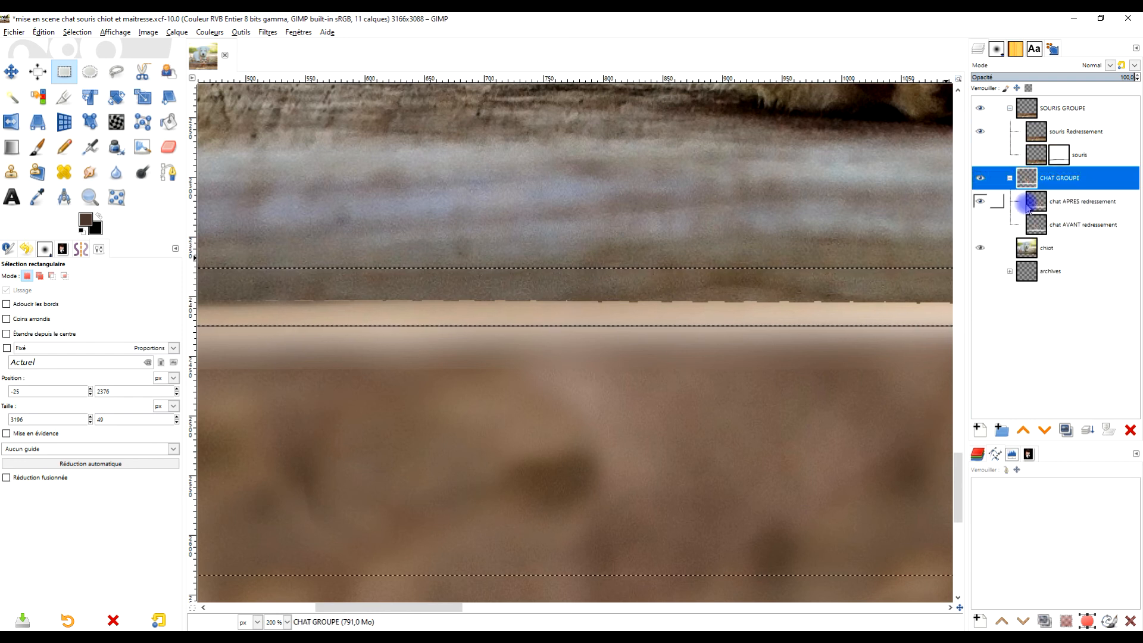
left_click(1024, 206)
left_click_drag(879, 386, 345, 399)
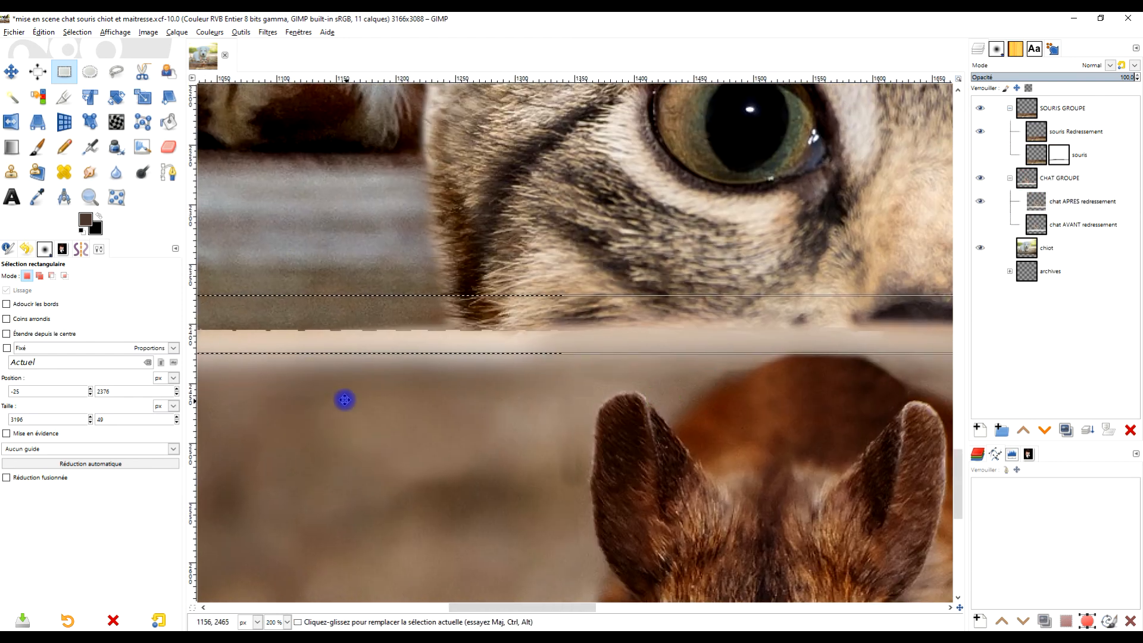
scroll(677, 365, "down", 3, "ctrl")
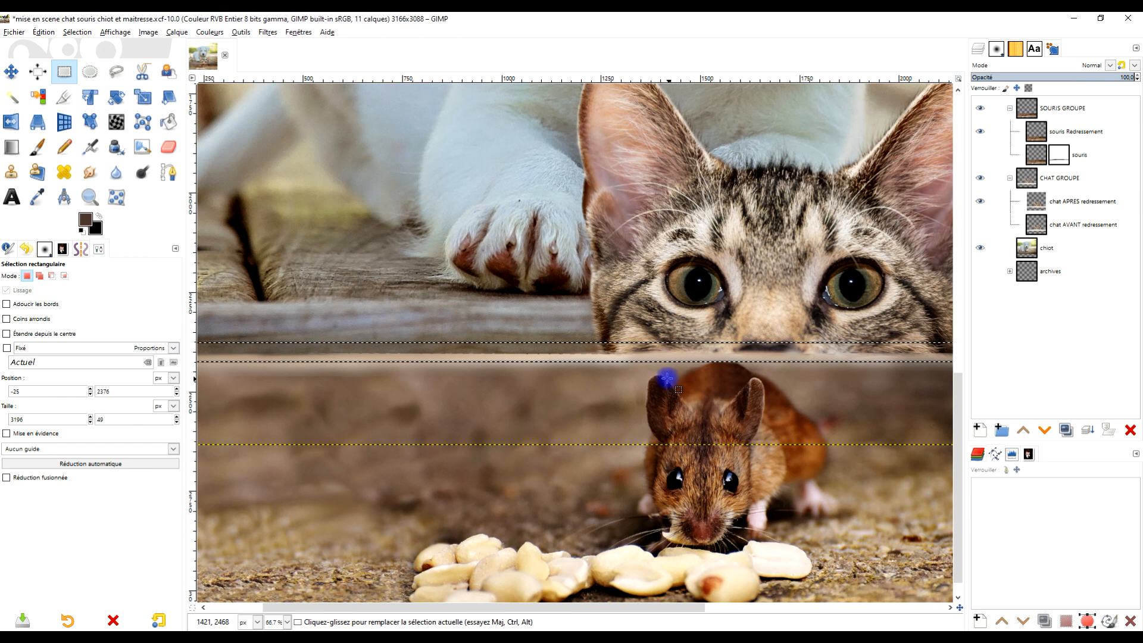
left_click(1045, 202)
Apply a Gaussian blur with X and Y sizes of 2.50 to the selected seam strip and clear the selection
left_click(267, 32)
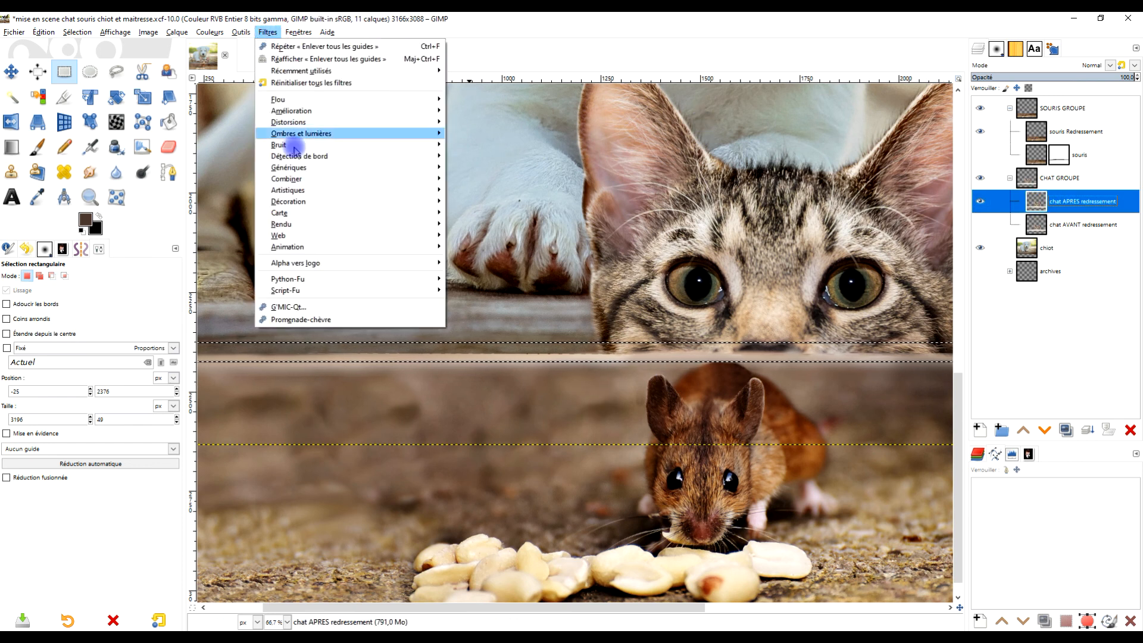
mouse_move(358, 99)
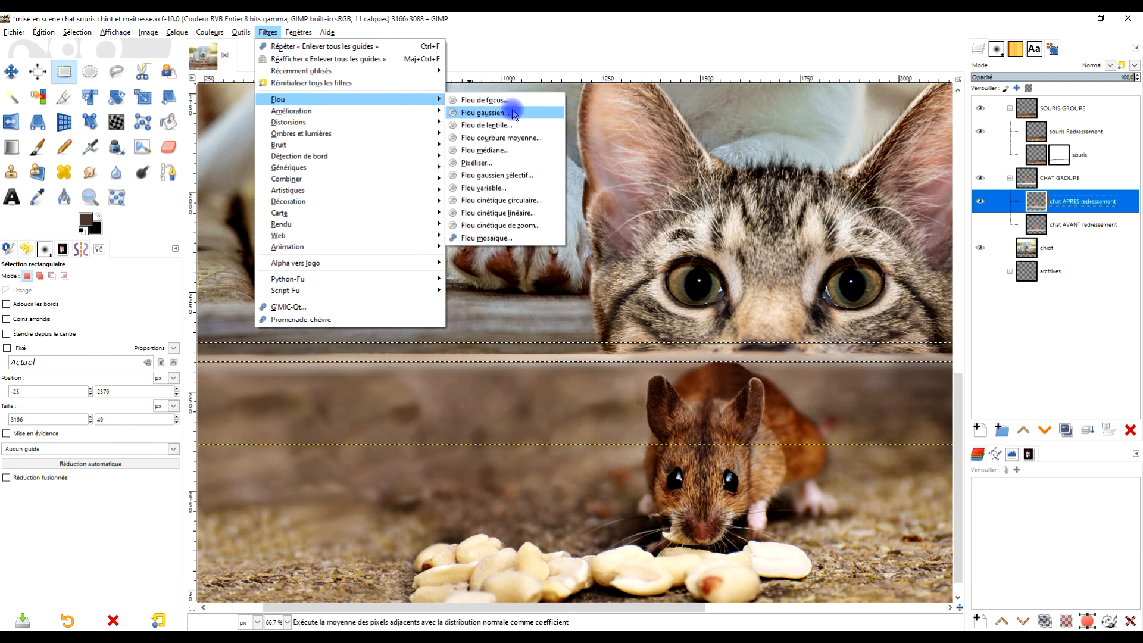
left_click(495, 112)
scroll(395, 350, "up", 4, "ctrl")
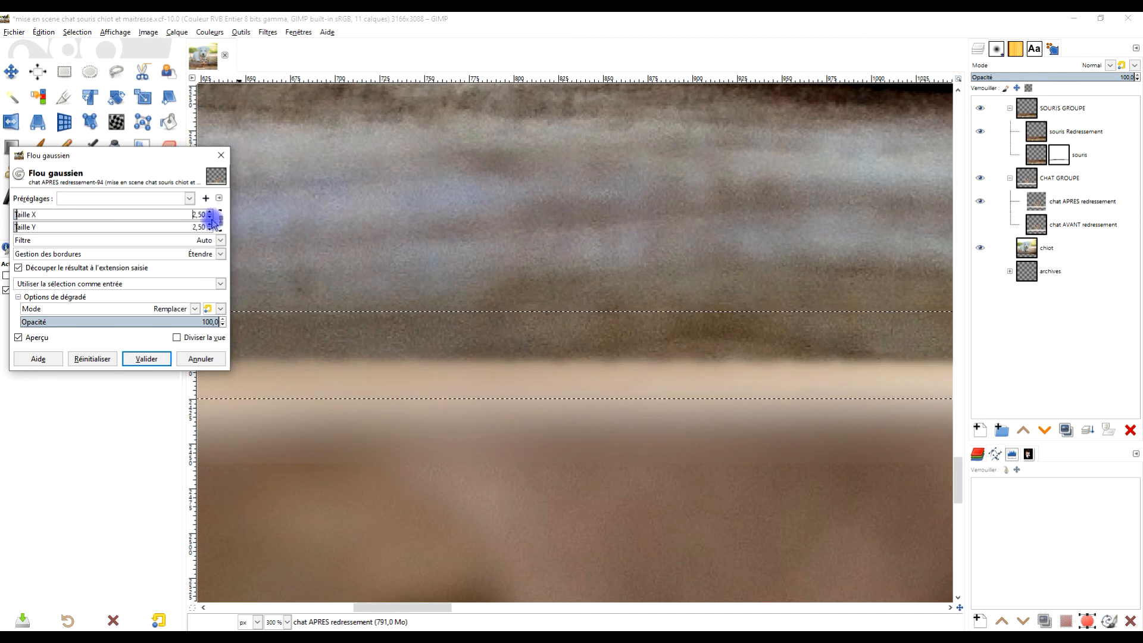
left_click(211, 214)
scroll(590, 373, "down", 4, "ctrl")
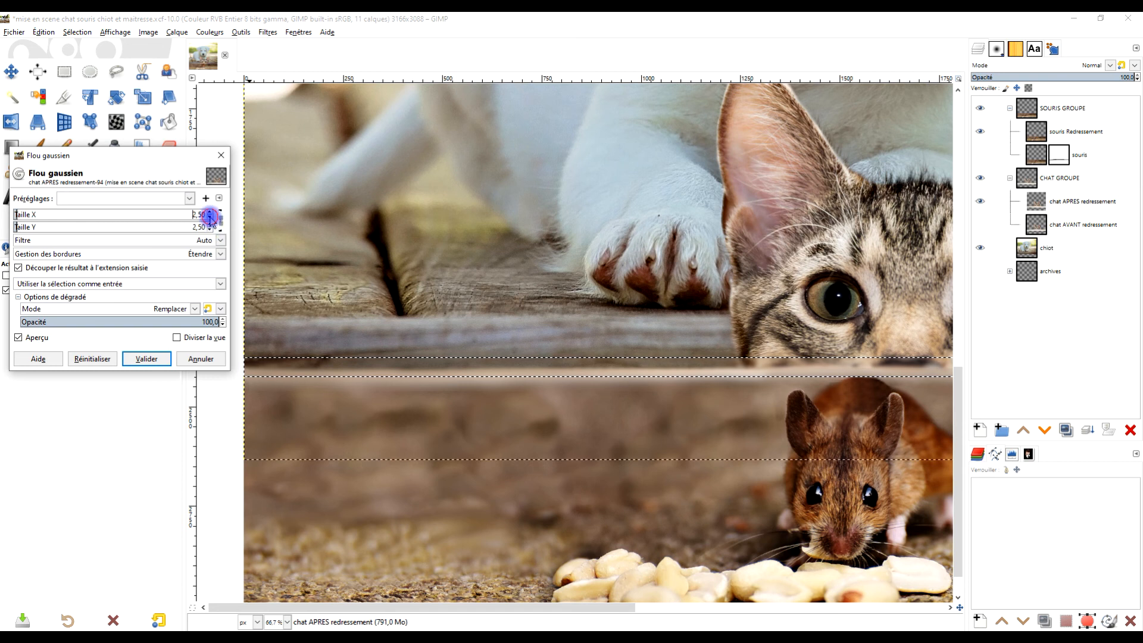
left_click(147, 359)
left_click(67, 71)
left_click(637, 242)
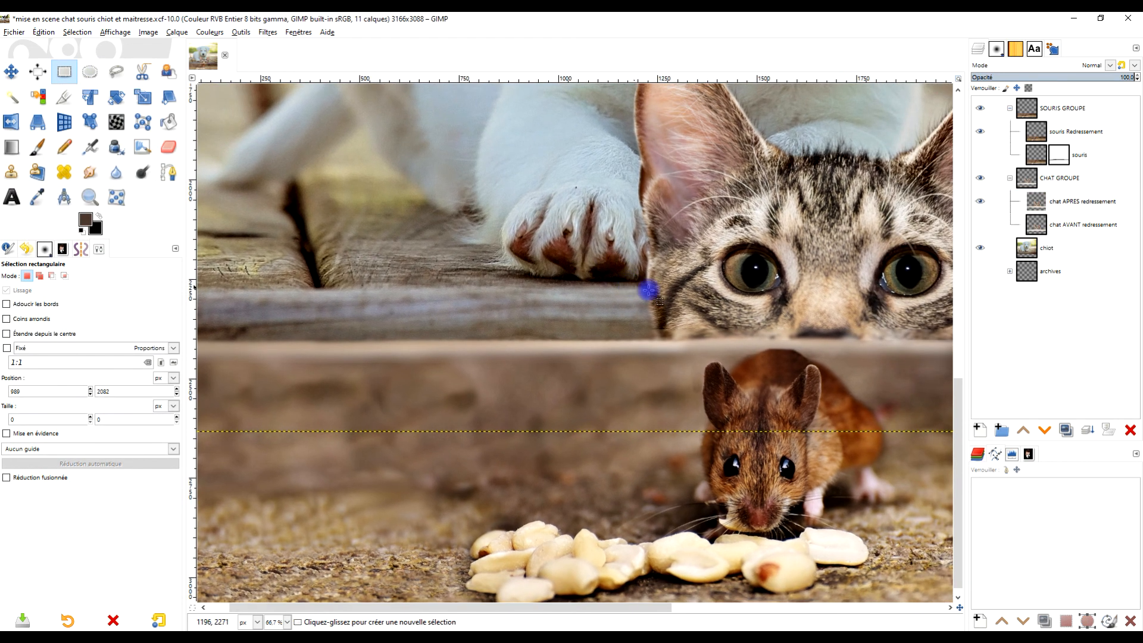
Resize the chat APRES redressement layer to the image dimensions
scroll(744, 310, "down", 3, "ctrl")
scroll(732, 321, "up", 2, "ctrl")
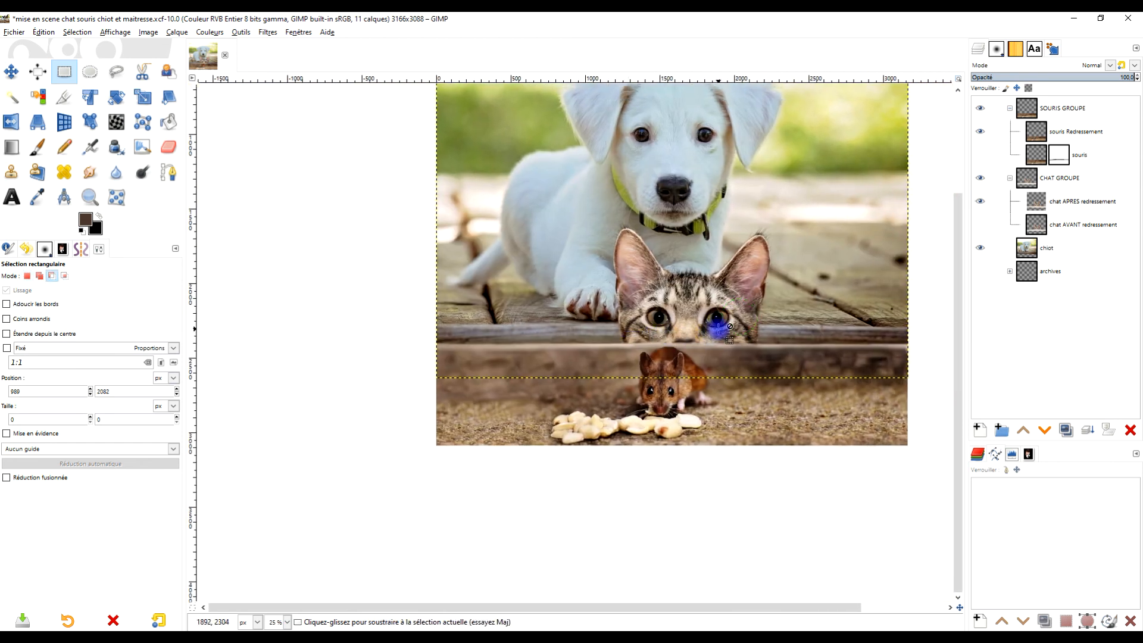
scroll(719, 327, "down", 2, "ctrl")
scroll(722, 324, "up", 2, "ctrl")
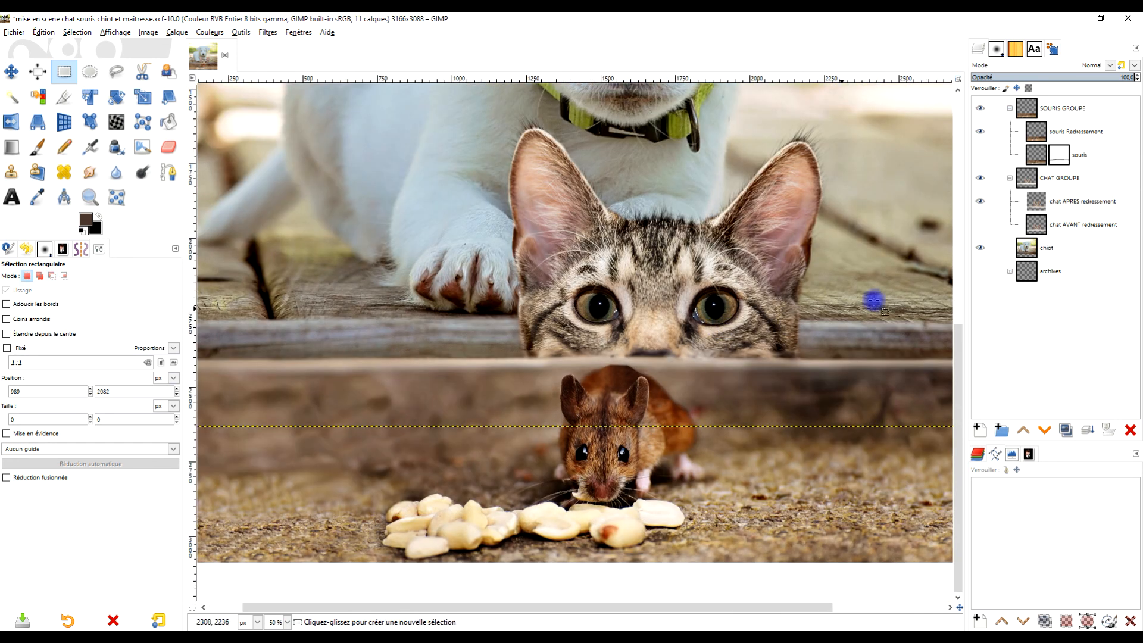
right_click(1035, 203)
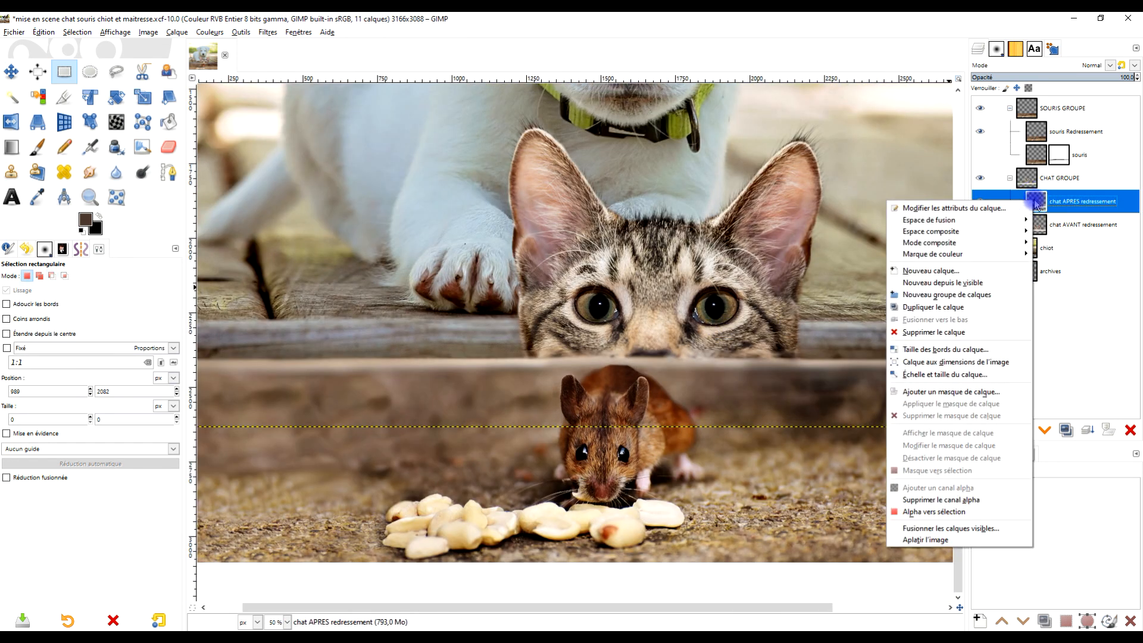
left_click(983, 361)
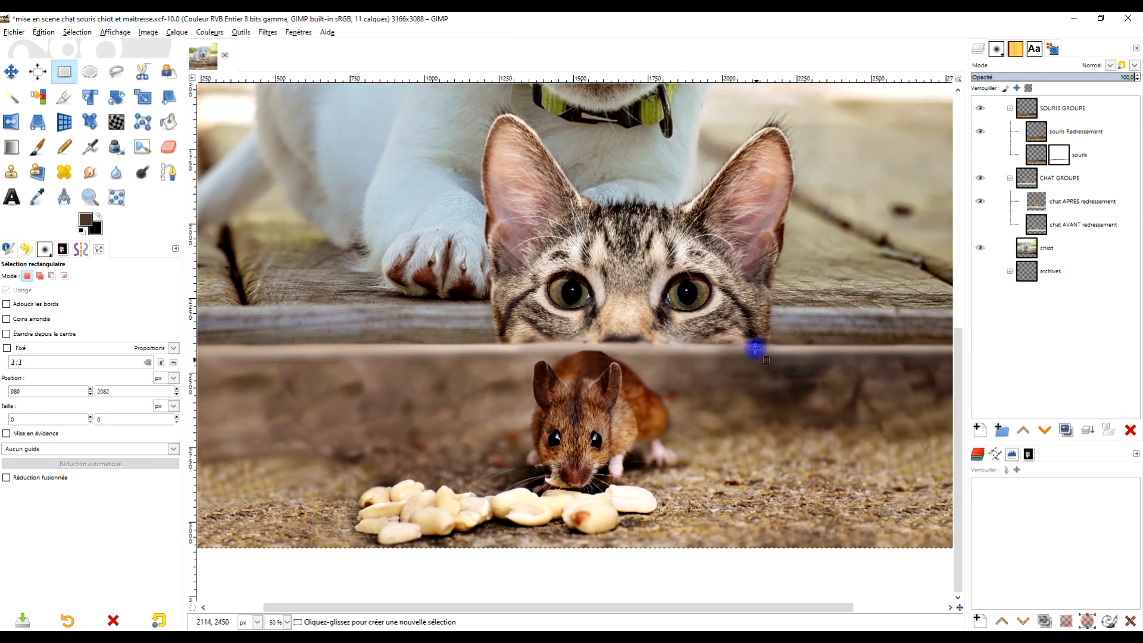
scroll(753, 344, "down", 3, "ctrl")
scroll(722, 359, "up", 2, "ctrl")
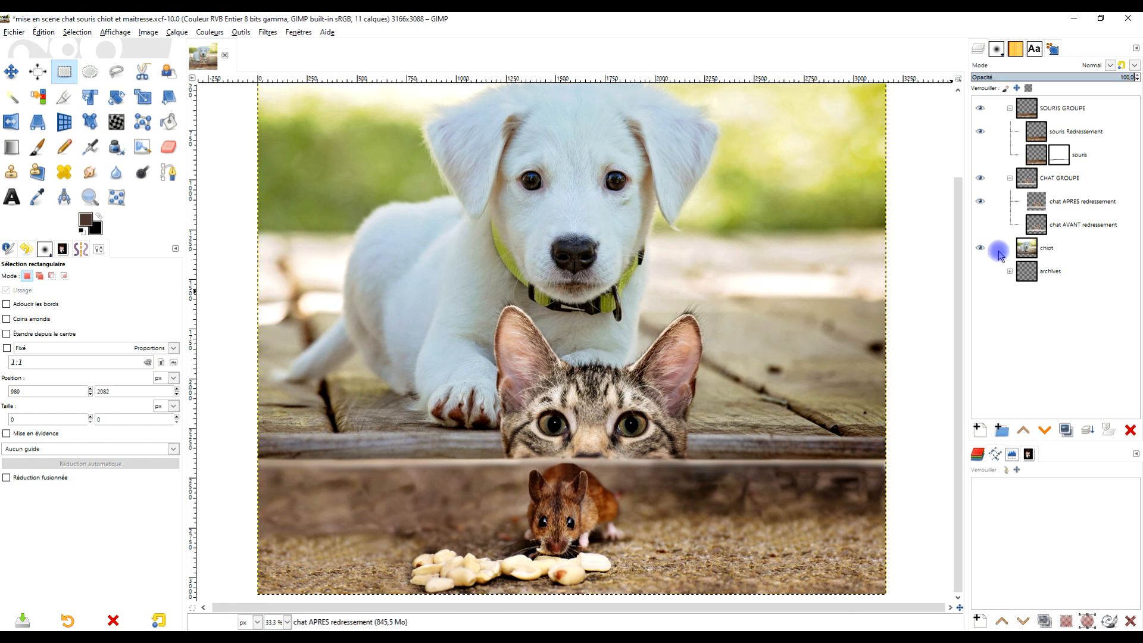
Make the chat AVANT redressement and souris layers visible while keeping both straightened layers shown
left_click(981, 225)
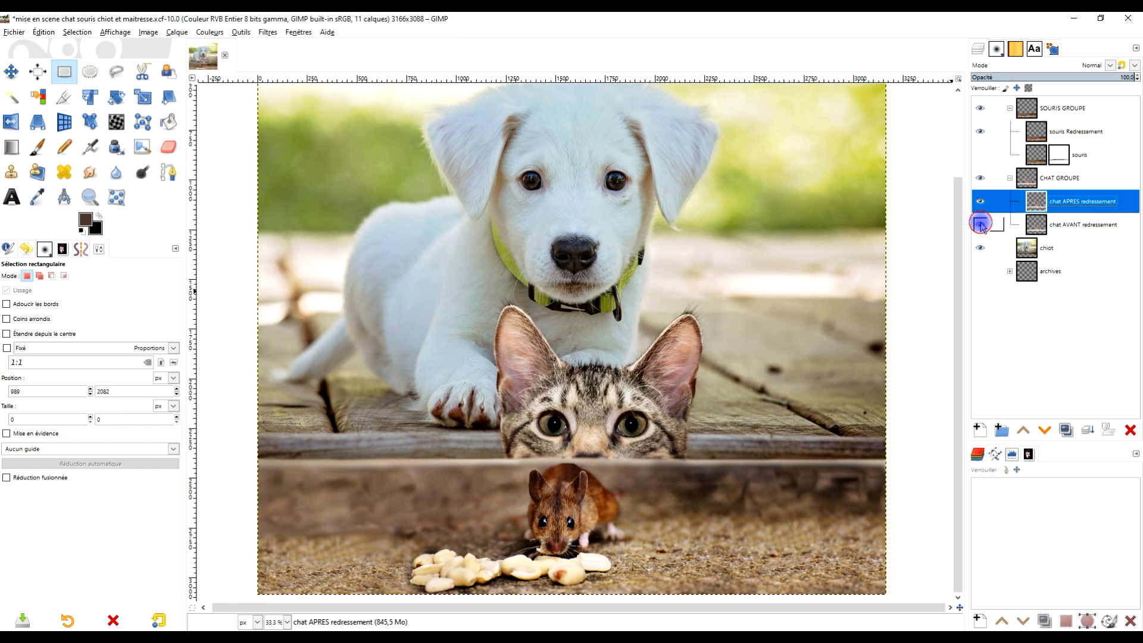
left_click(981, 202)
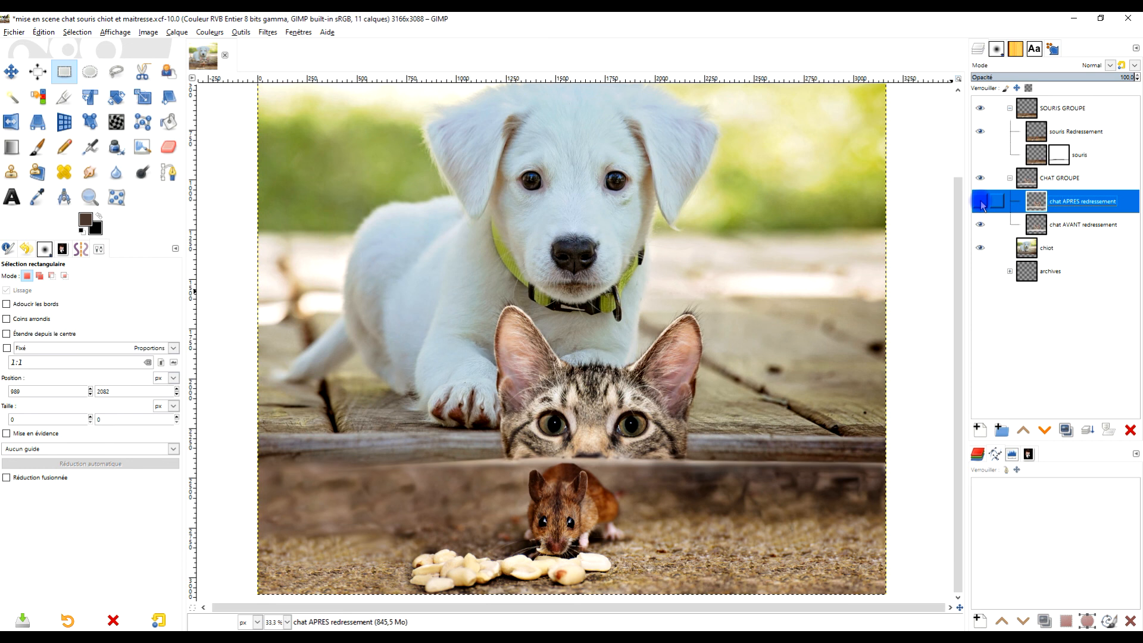
left_click(981, 202)
left_click(1002, 155)
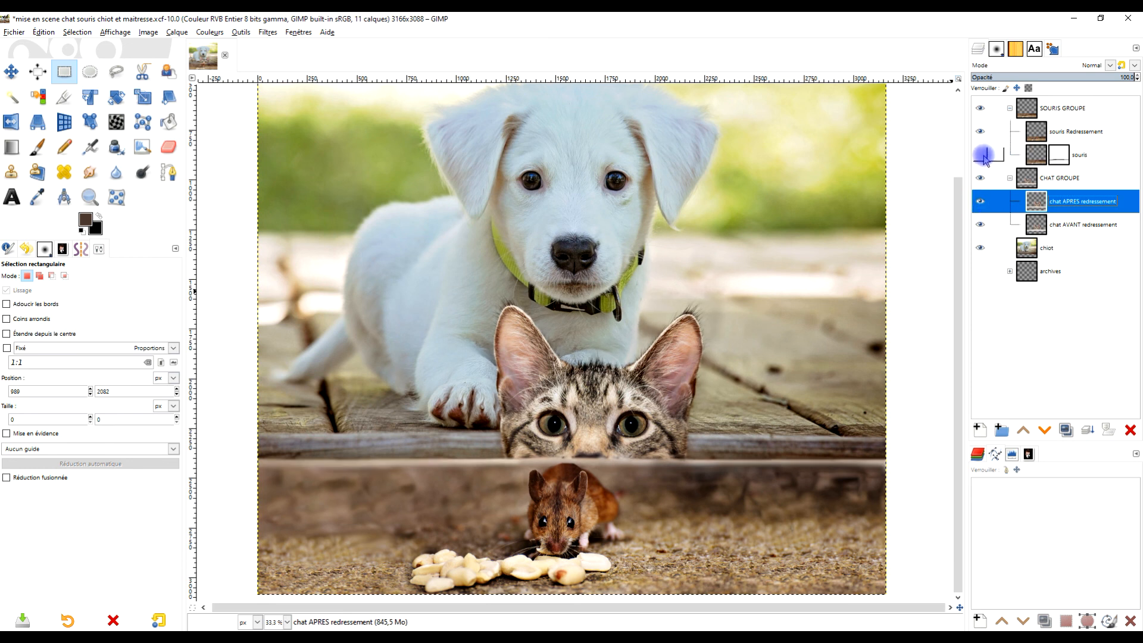
left_click(981, 132)
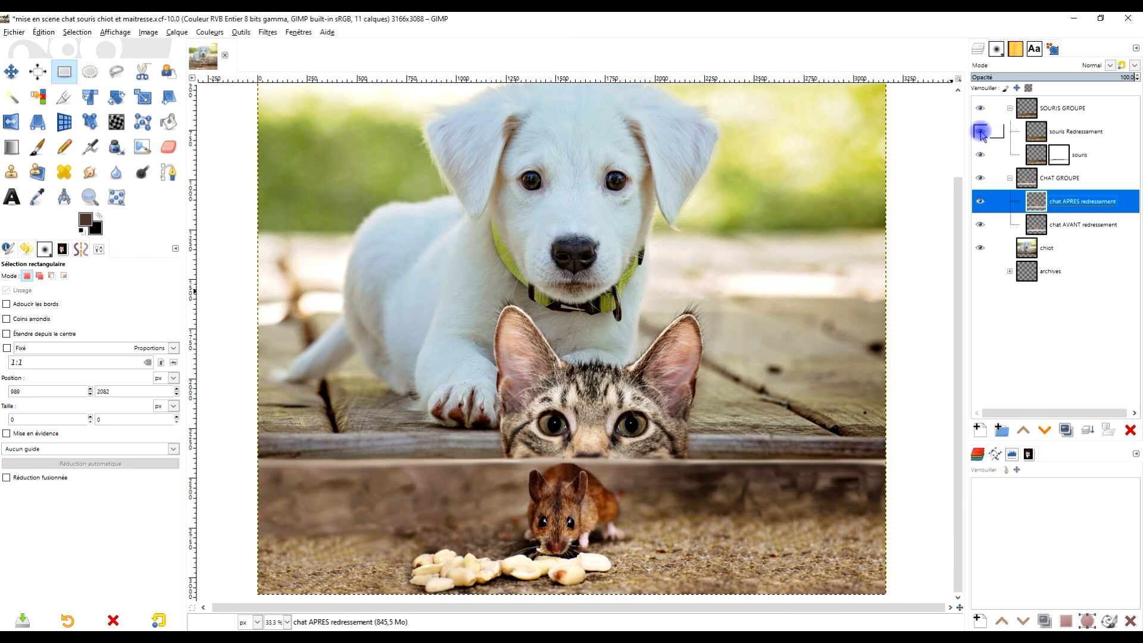
left_click_drag(845, 289, 825, 295)
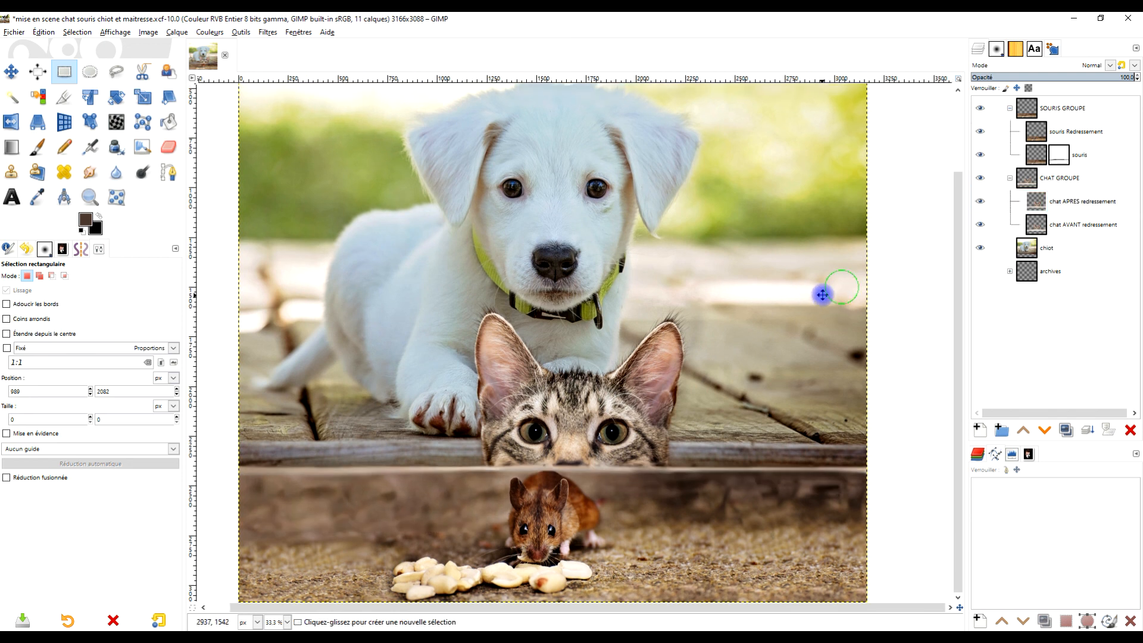
Compare the souris Redressement and souris layers by toggling their visibility, and review the whole composite
left_click(1044, 133)
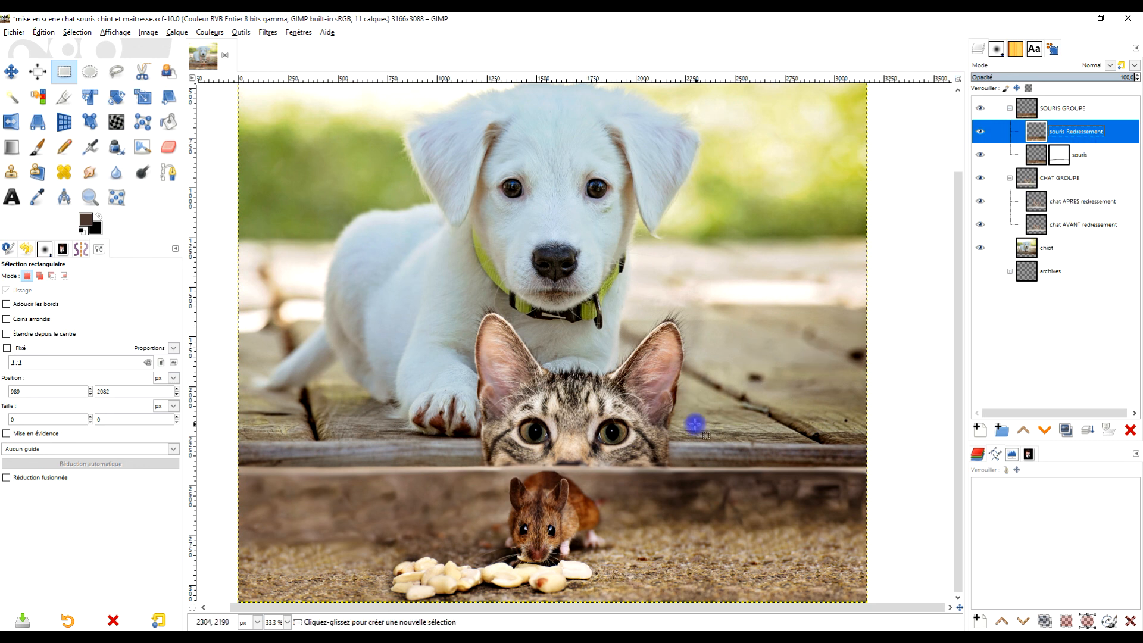
left_click(980, 132)
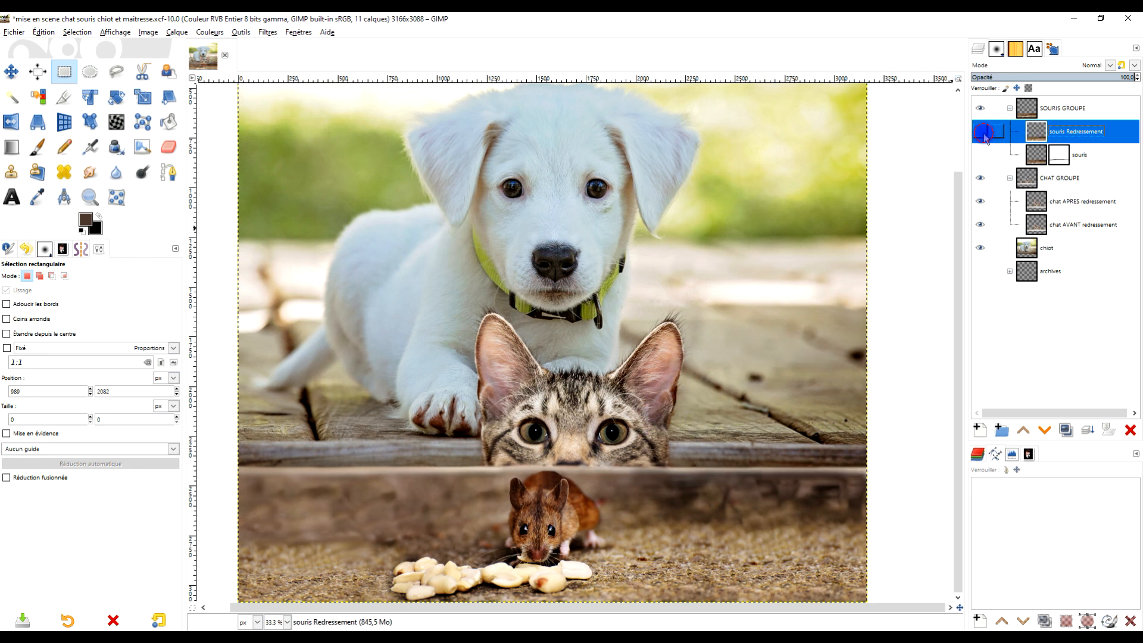
left_click(981, 133)
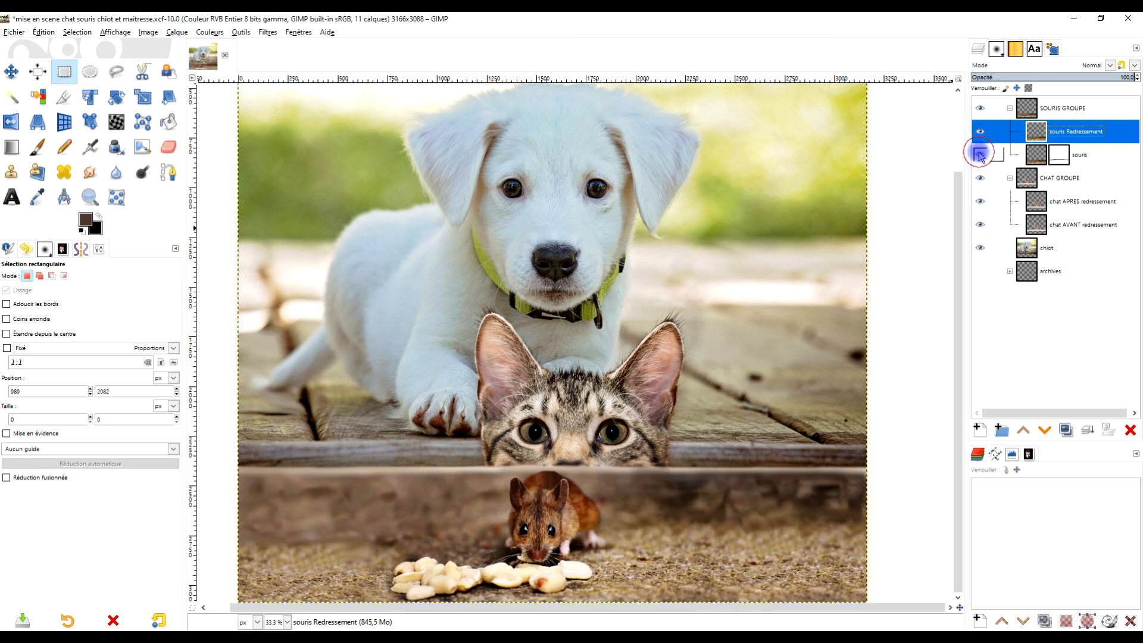
left_click(980, 155)
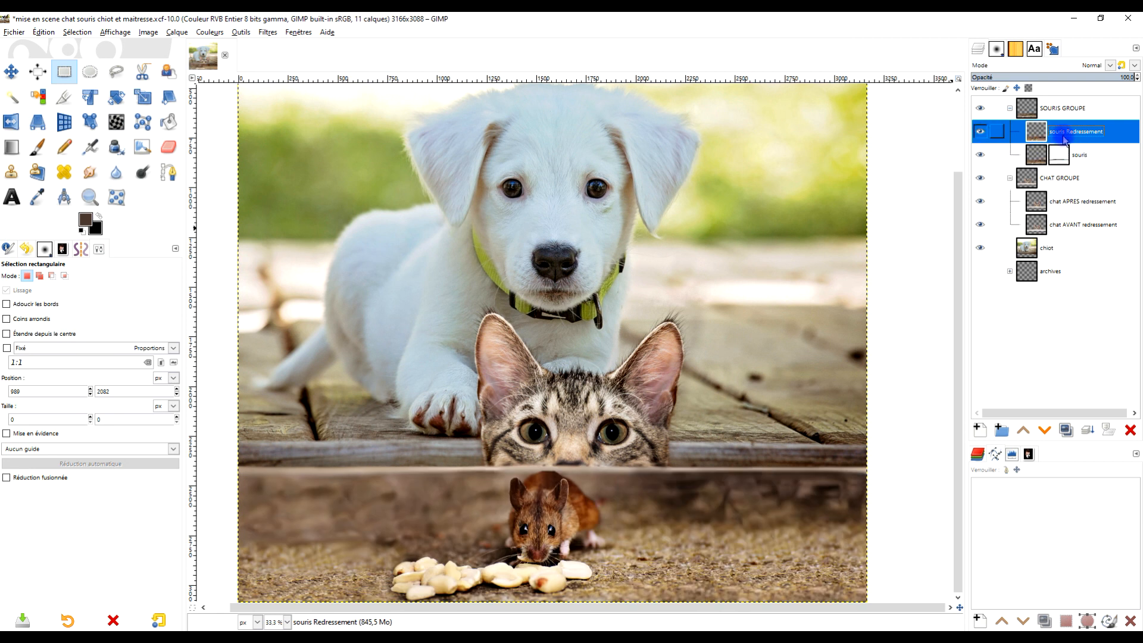
scroll(768, 406, "down", 2)
scroll(765, 405, "up", 1)
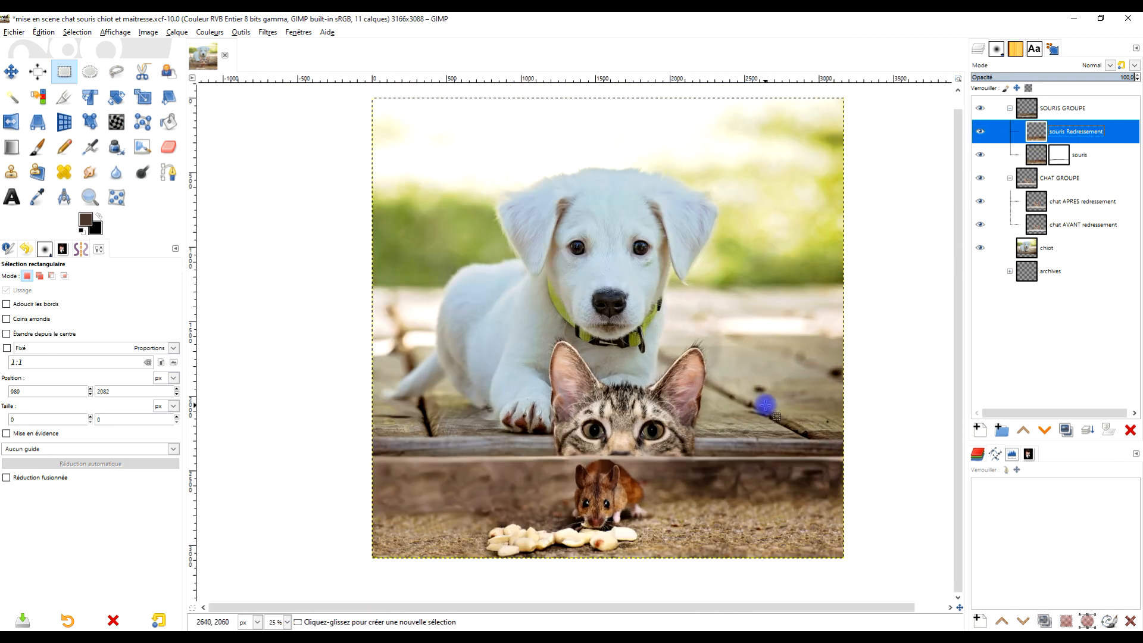